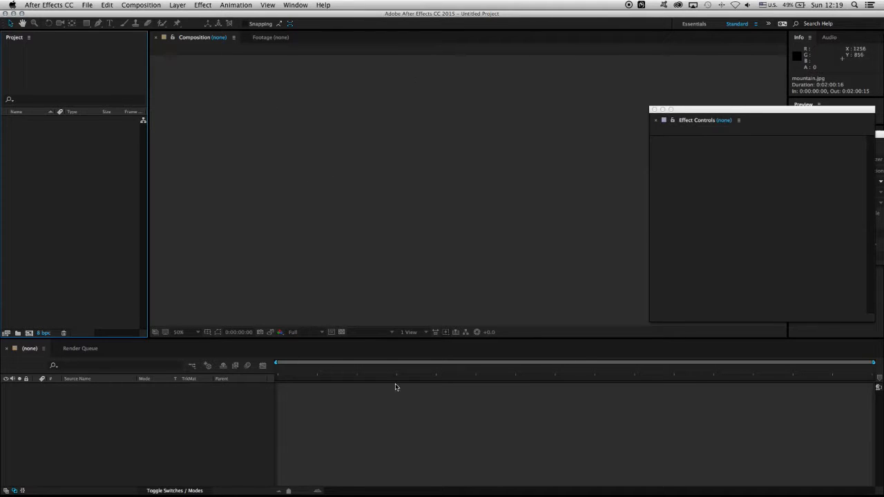
Step: Import pier39.jpg from the lesson001 folder and create a new composition from it
left_click(87, 5)
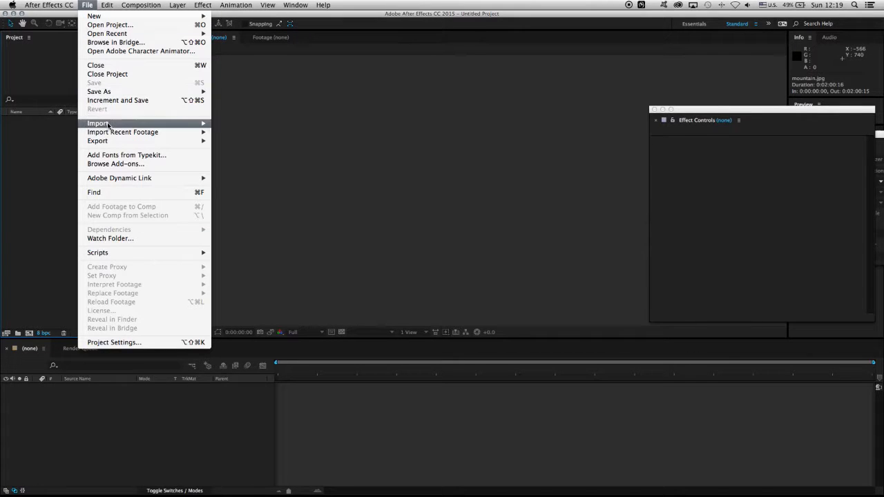
mouse_move(166, 123)
left_click(257, 128)
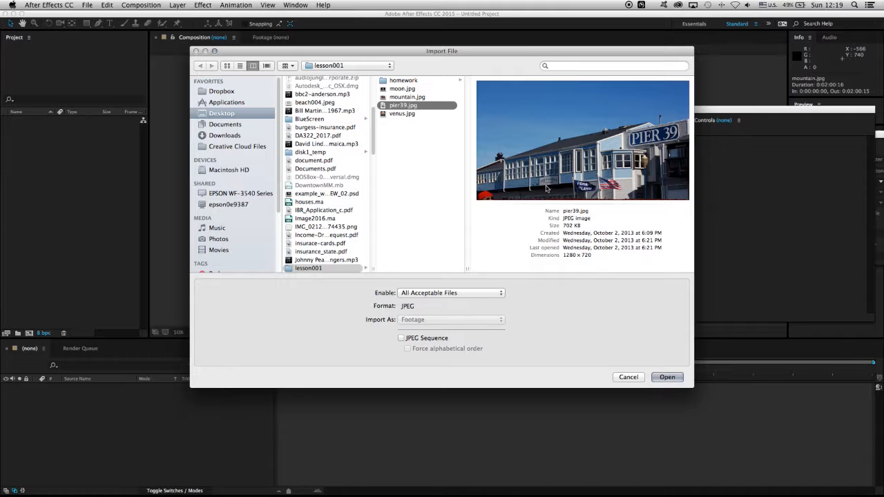
left_click(667, 378)
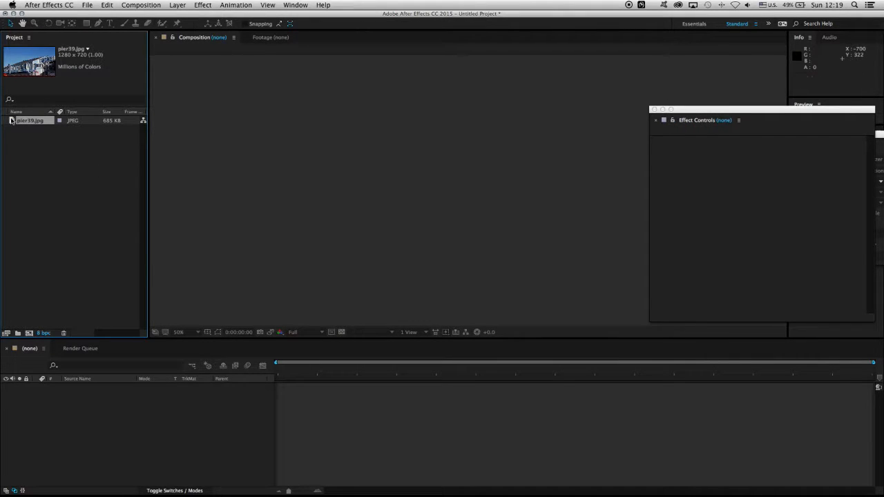
left_click_drag(11, 120, 30, 333)
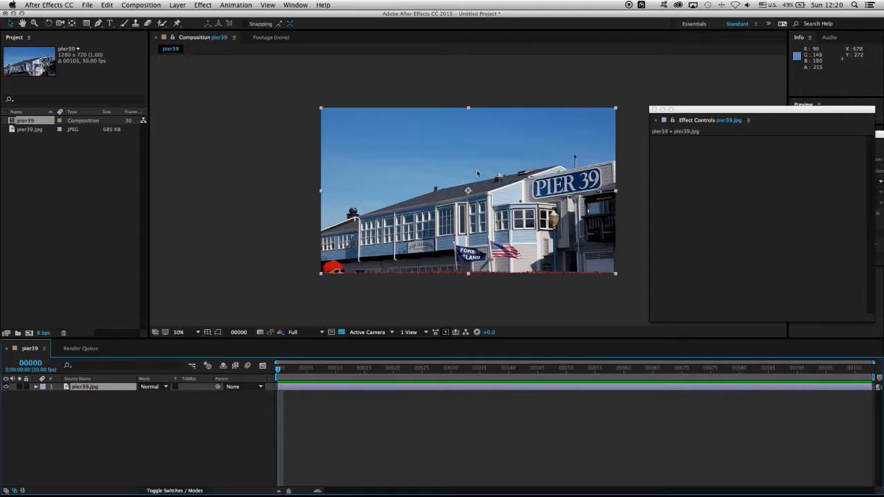
Step: Create a 1280 x 720 px solid layer named test-card in pure red (FF0000)
key("period")
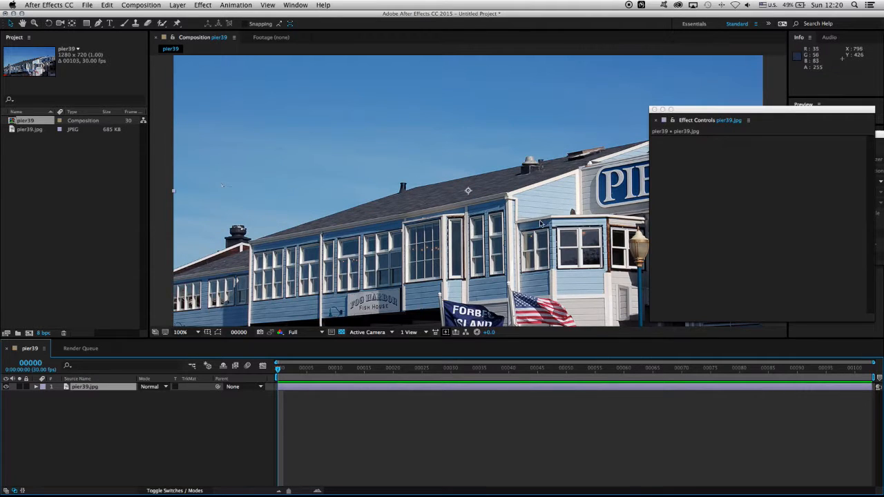
key("h")
left_click_drag(541, 223, 482, 252)
key("v")
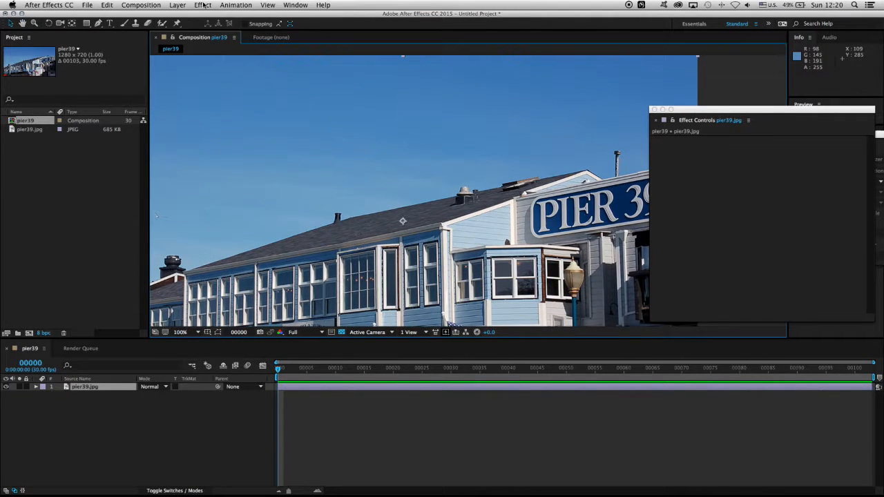
left_click(178, 5)
mouse_move(189, 16)
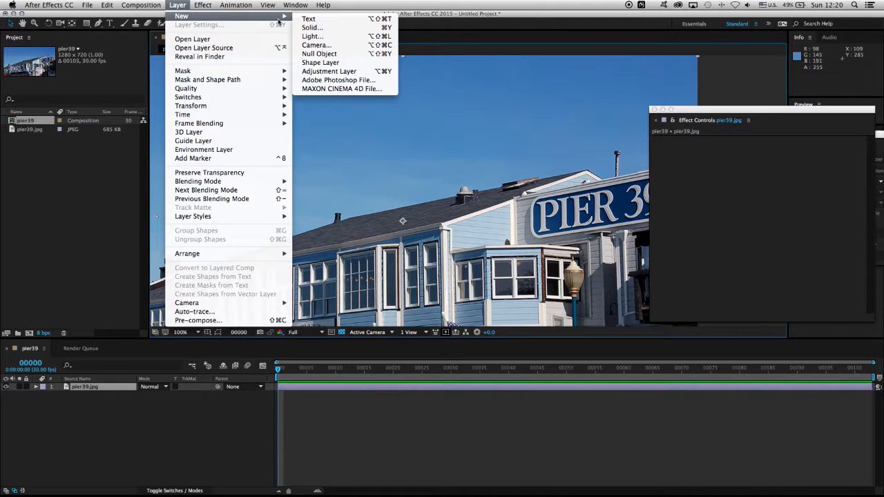
left_click(305, 29)
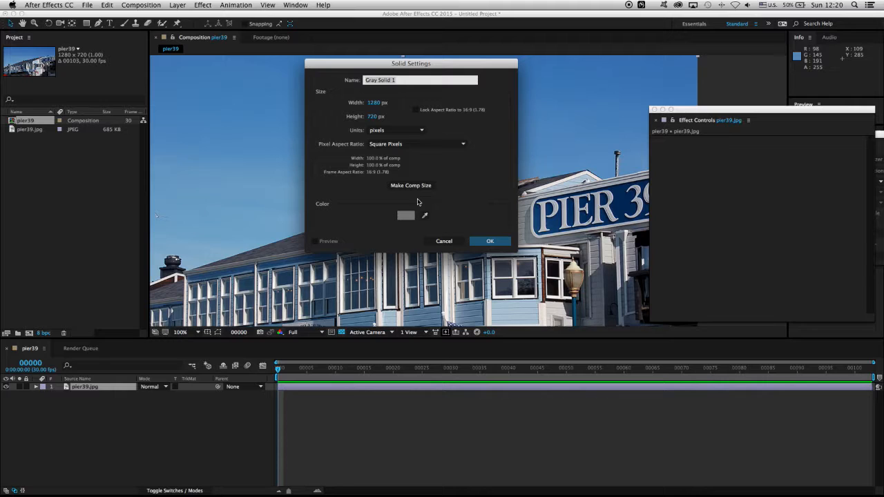
type("test-card")
left_click(406, 216)
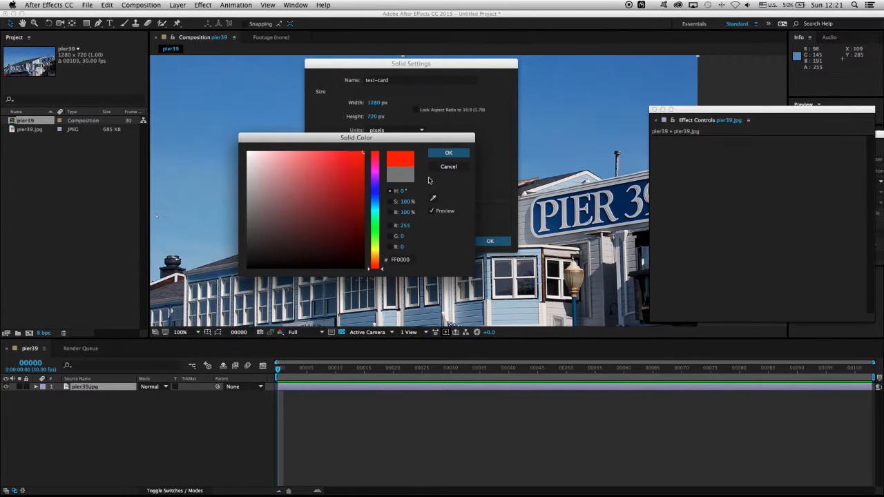
key("Return")
key("Return")
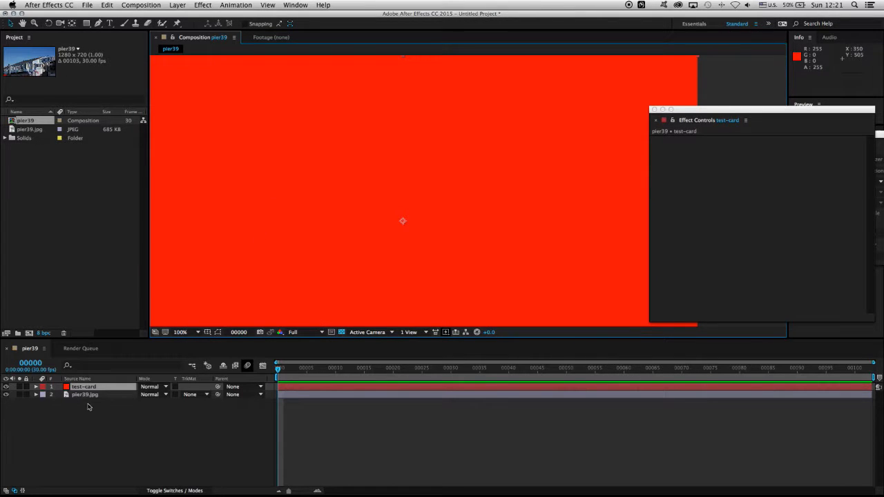
Step: Set the opacity of the test-card layer to 25%
left_click(36, 387)
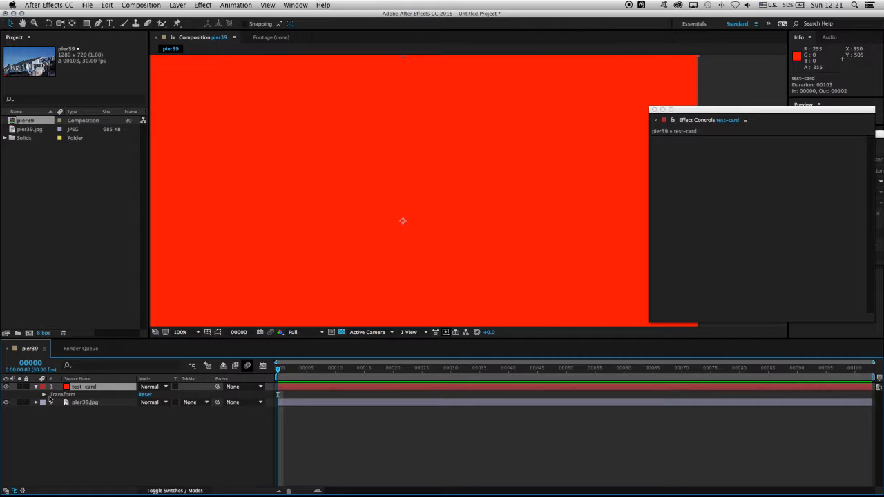
left_click(45, 394)
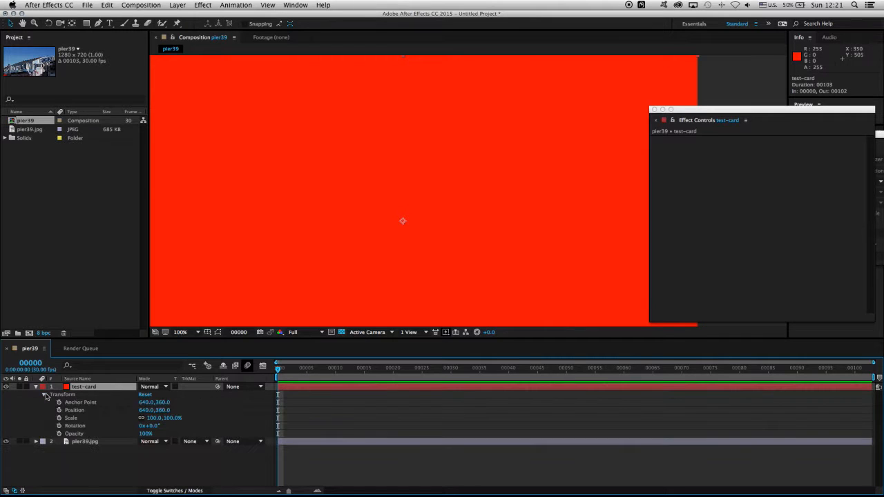
left_click(142, 433)
type("25")
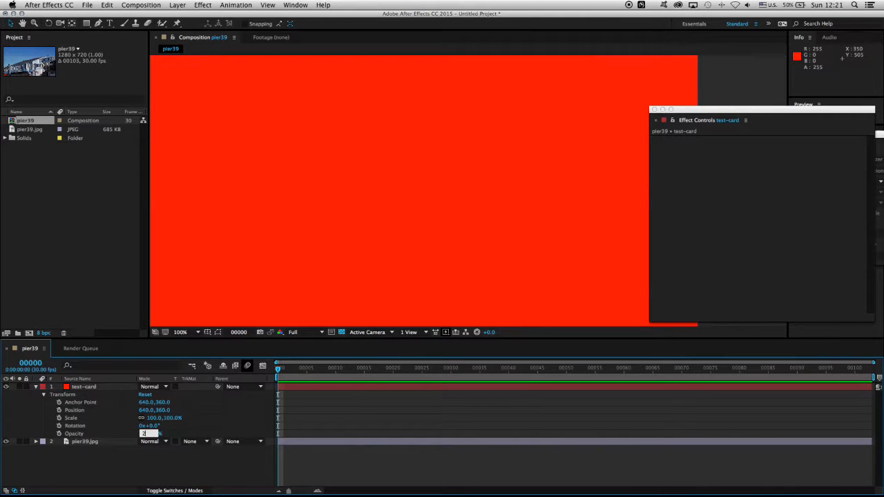
key("Return")
Step: Duplicate the pier39.jpg layer and rename the upper copy FG-elements
left_click(82, 443)
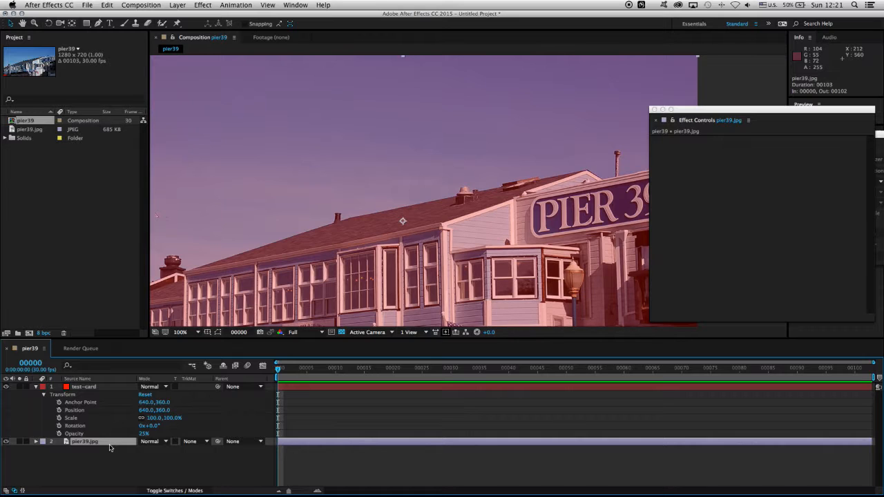
key("super+d")
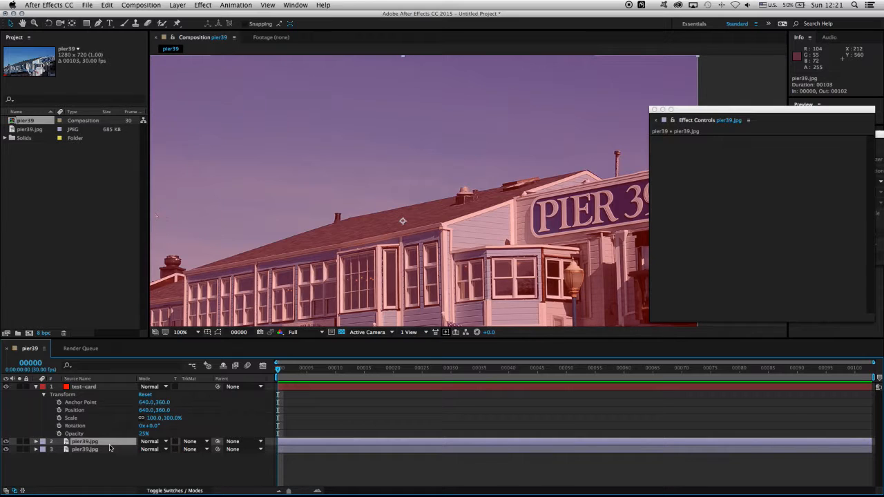
key("Return")
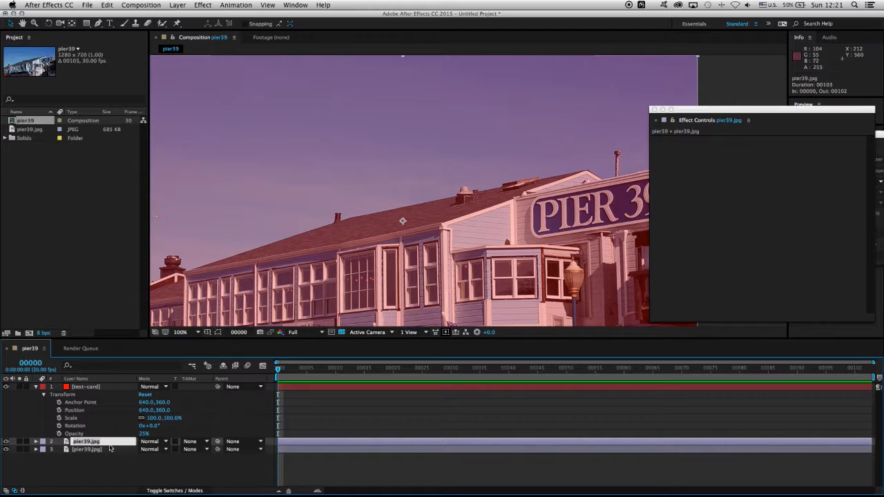
type("FG-elements")
key("Return")
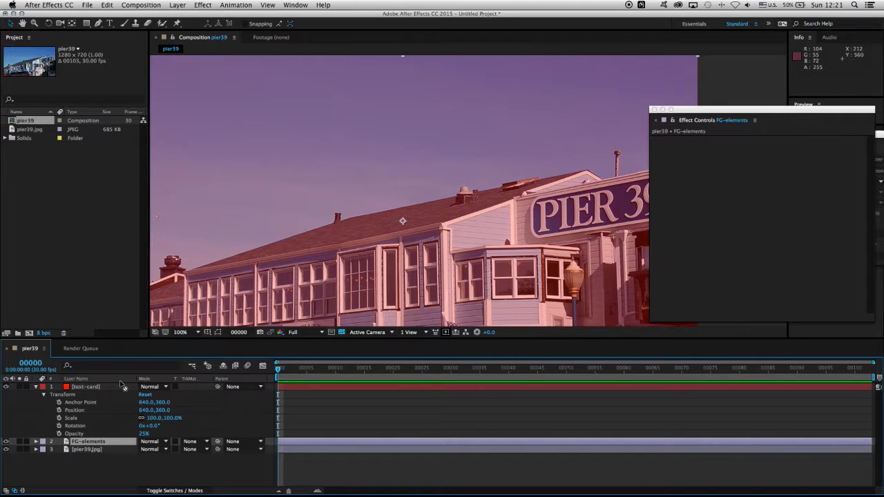
Step: Place FG-elements above the test-card layer and draw a rectangular mask on it over the building's windows and the lower part of the sign
left_click_drag(123, 386, 124, 397)
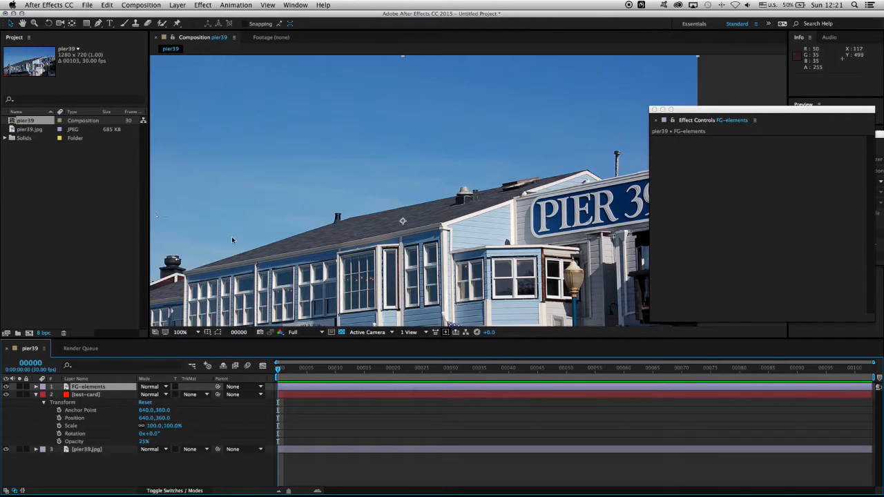
left_click_drag(671, 110, 793, 72)
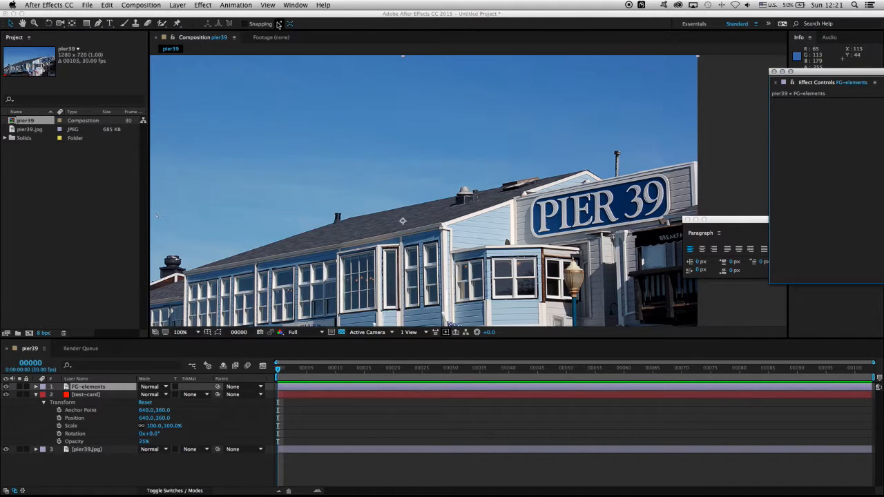
left_click(86, 24)
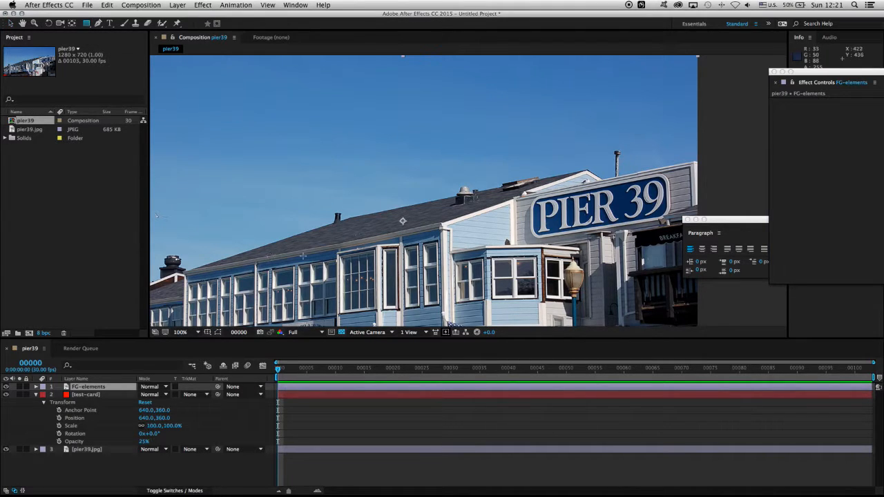
left_click_drag(343, 219, 671, 314)
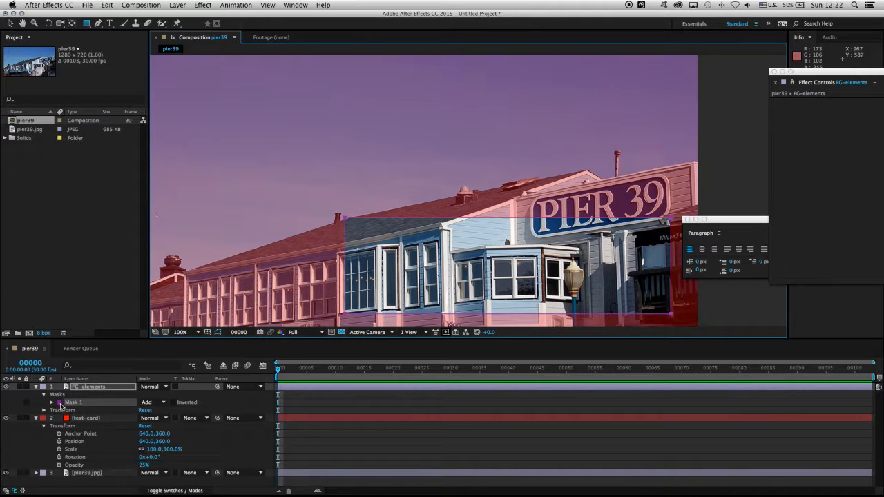
Step: Change the colour of Mask 1 to light yellow by setting both red and green to 255
left_click(103, 402)
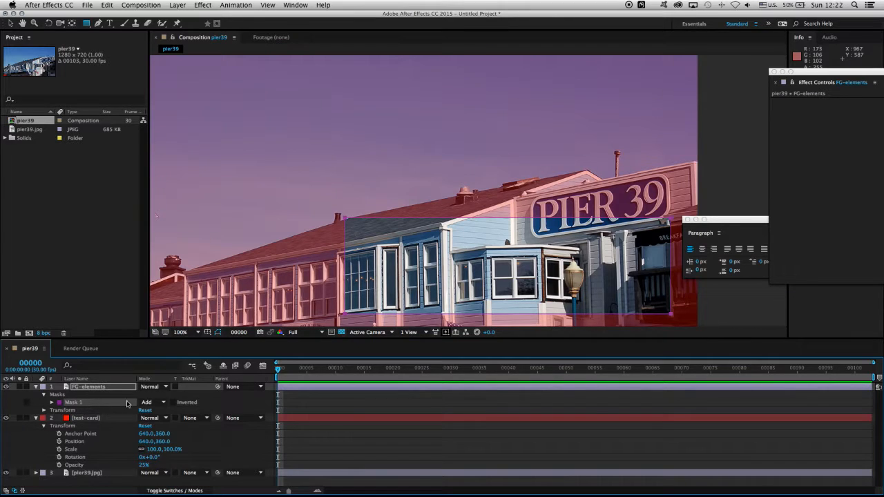
left_click(60, 402)
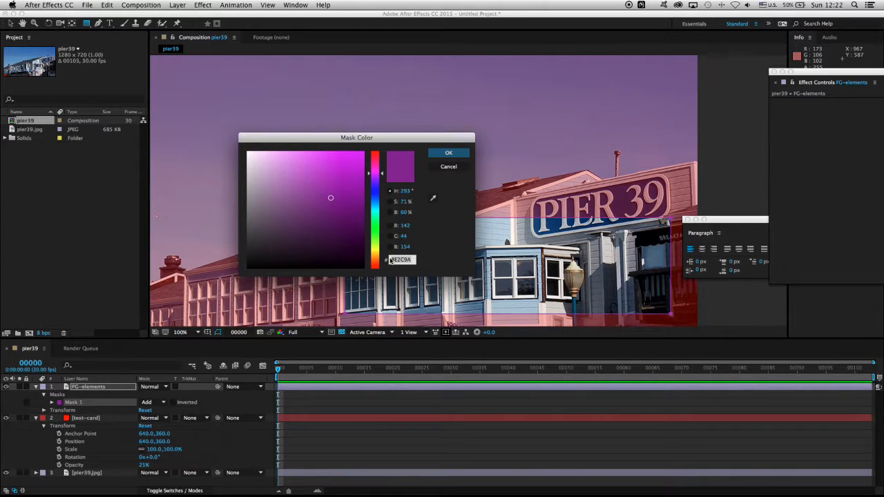
left_click(406, 226)
type("2")
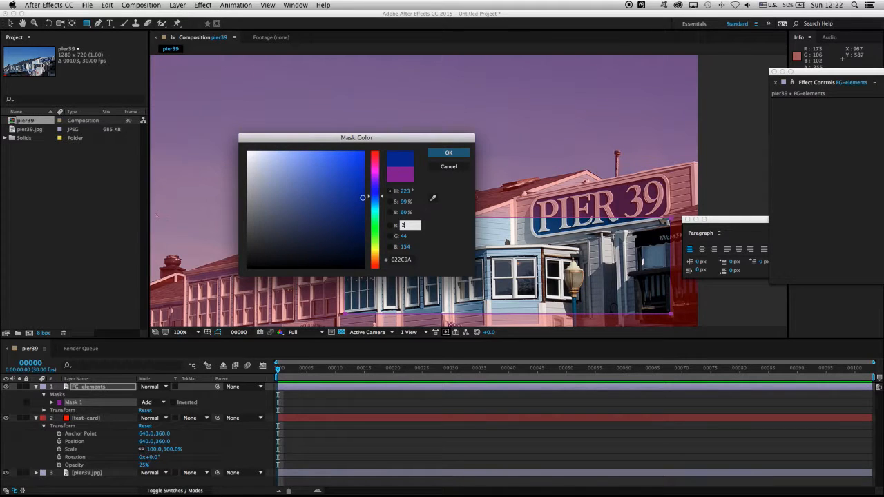
type("55")
key("Tab")
type("2")
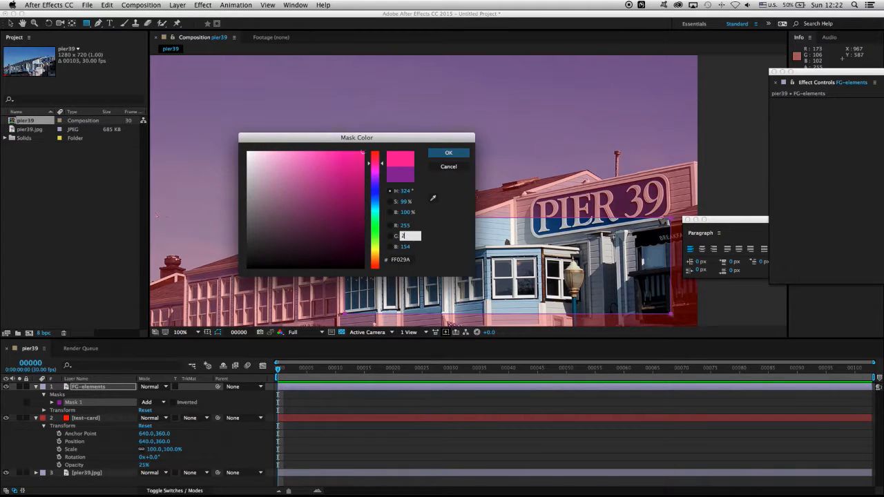
type("55")
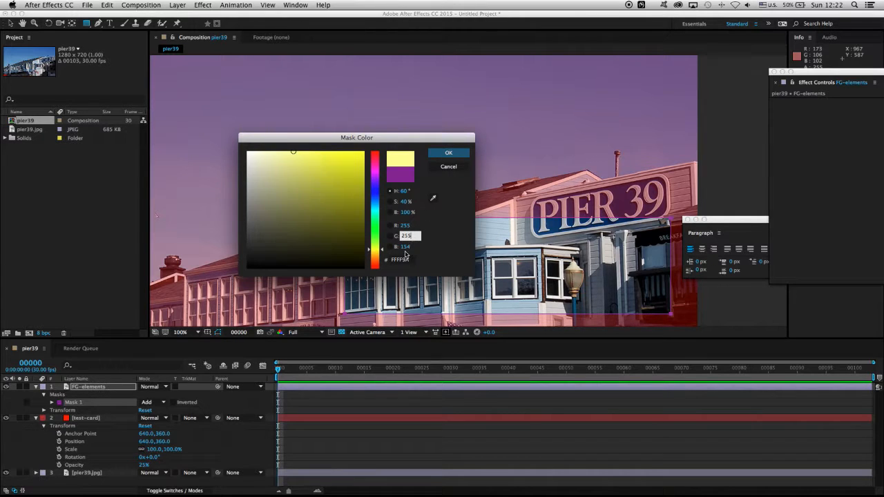
left_click(448, 152)
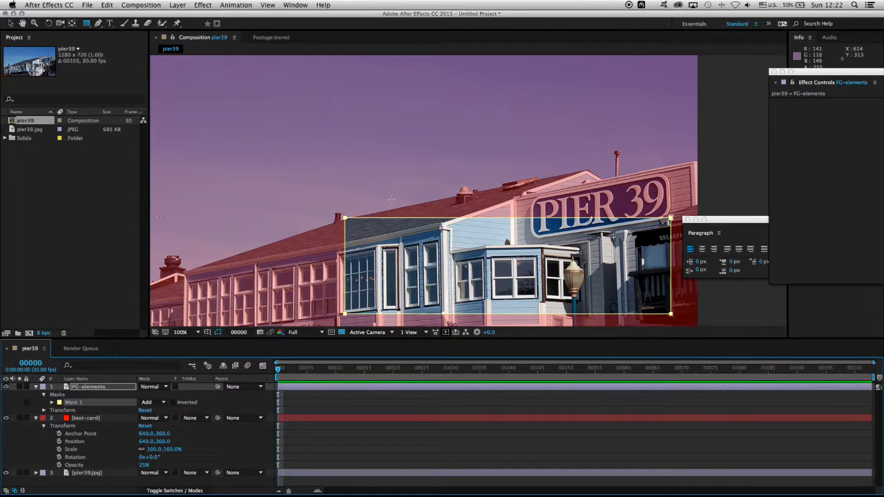
Step: Move the mask's upper-right corner point just past the image edge, level with the top of the PIER 39 sign wall
scroll(425, 194, "up", 3)
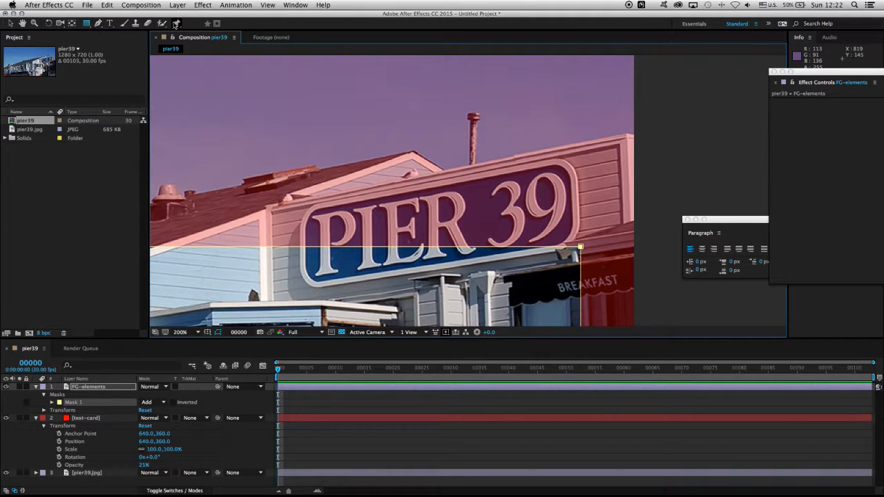
left_click(10, 25)
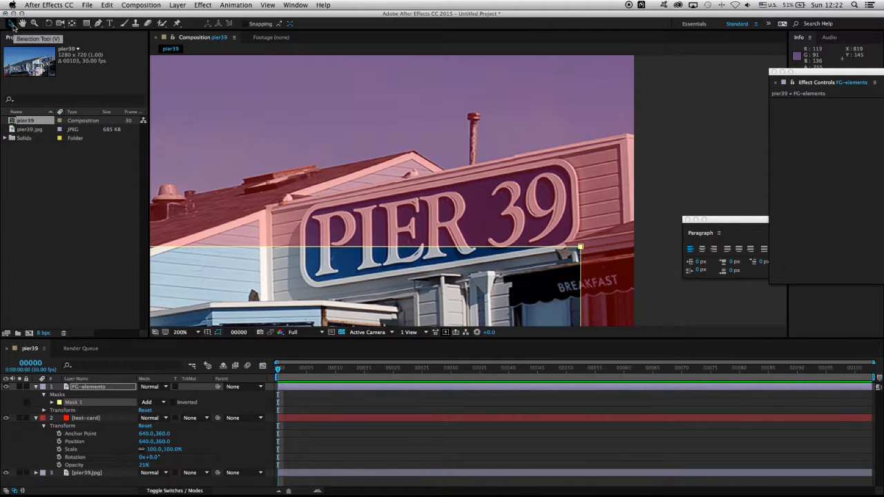
left_click(542, 289)
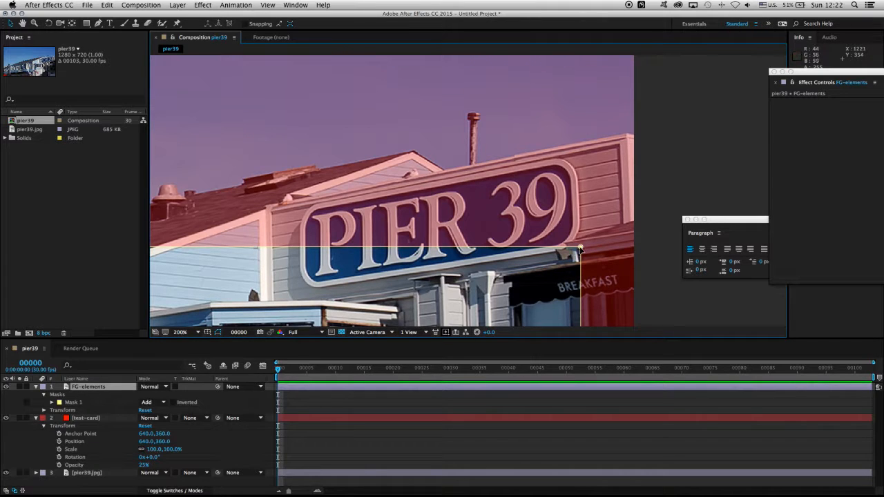
left_click(580, 247)
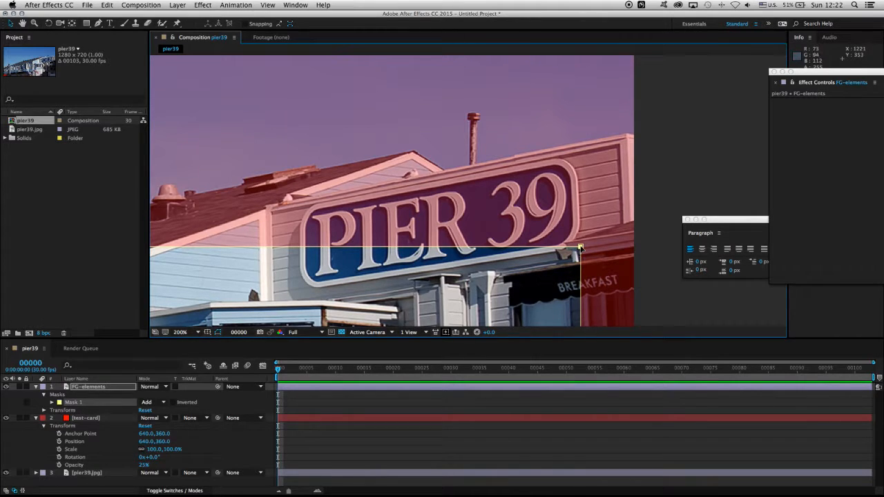
left_click_drag(581, 247, 649, 130)
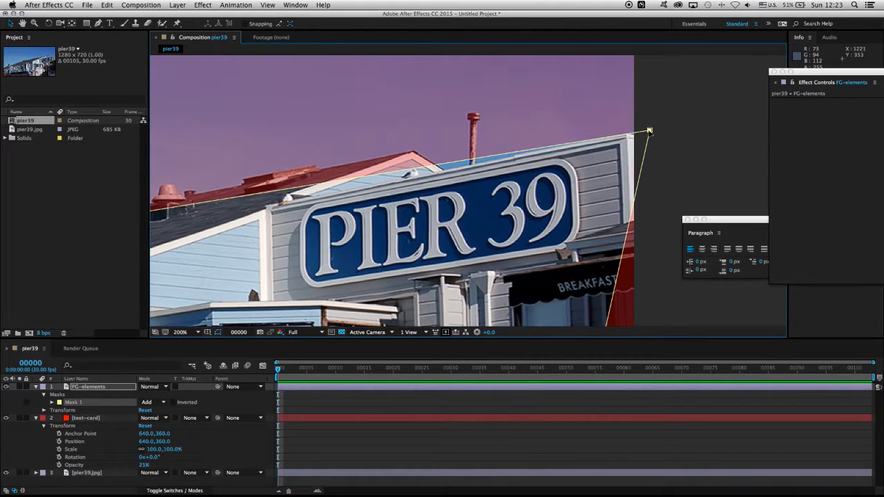
Step: Shift the mask's upper-left corner point slightly to the right along the roof ridge beside the small vent pipe
key("h")
left_click_drag(324, 227, 504, 217)
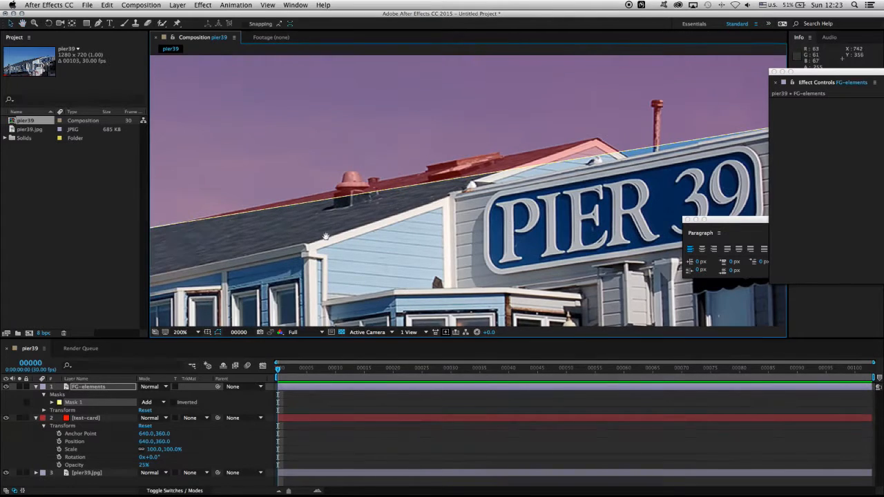
key("space")
left_click_drag(318, 231, 532, 220)
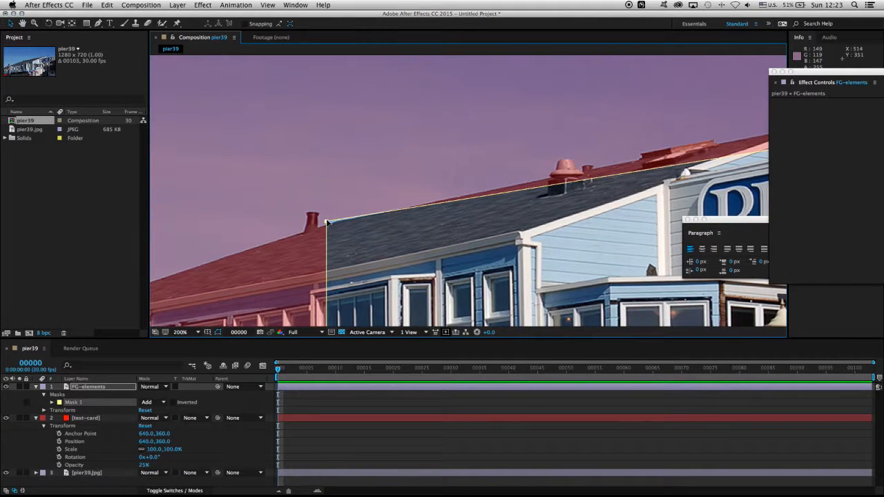
left_click_drag(328, 222, 337, 221)
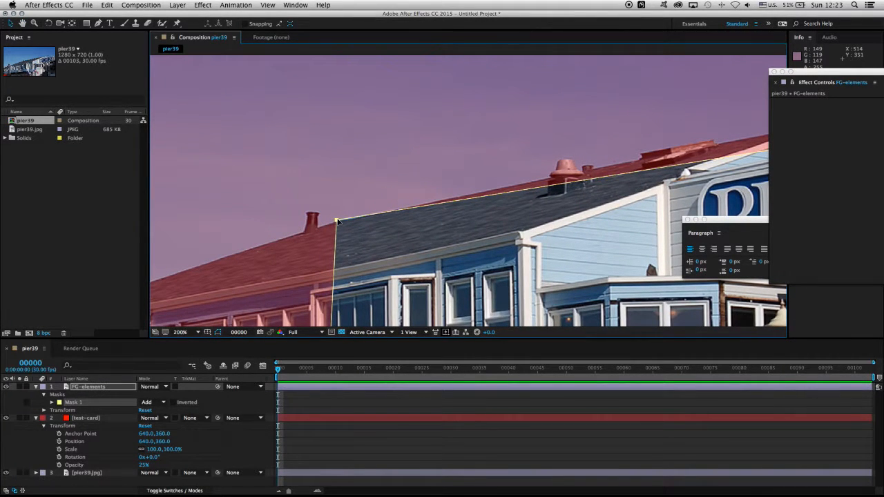
Step: Move the mask's lower-right corner below and beyond the image, and its lower-left corner past the left image edge so the upper edge follows the roof
key("space")
left_click_drag(430, 270, 191, 246)
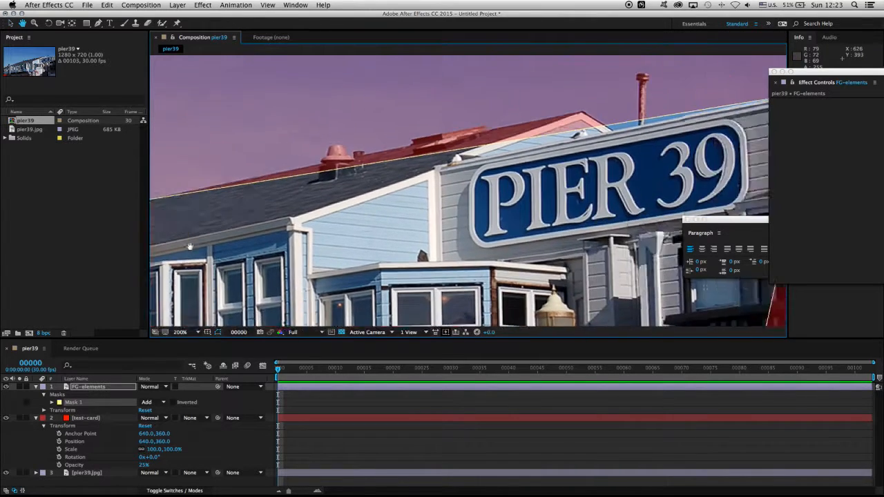
key("comma")
left_click_drag(564, 264, 610, 357)
key("space")
left_click_drag(469, 243, 587, 220)
left_click_drag(367, 237, 108, 236)
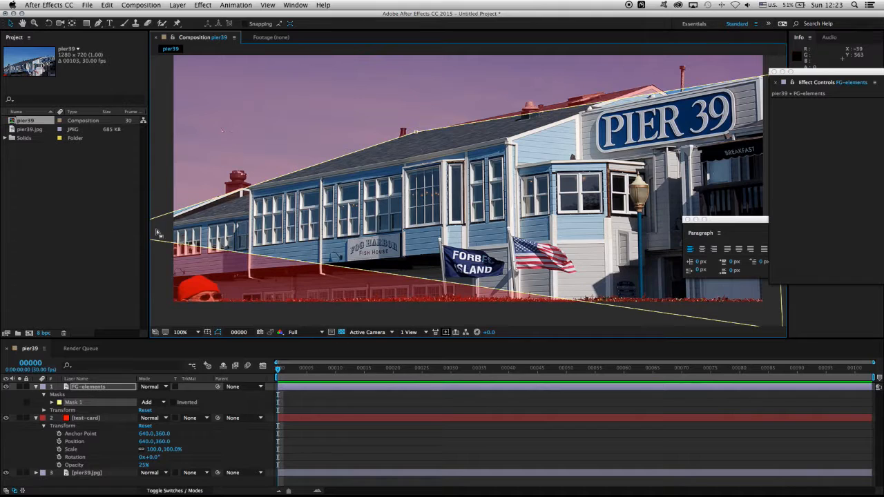
Step: Examine the mask outline along the roofline, sign wall and lower edge for building parts it does not fit
key("space")
left_click_drag(357, 248, 273, 176)
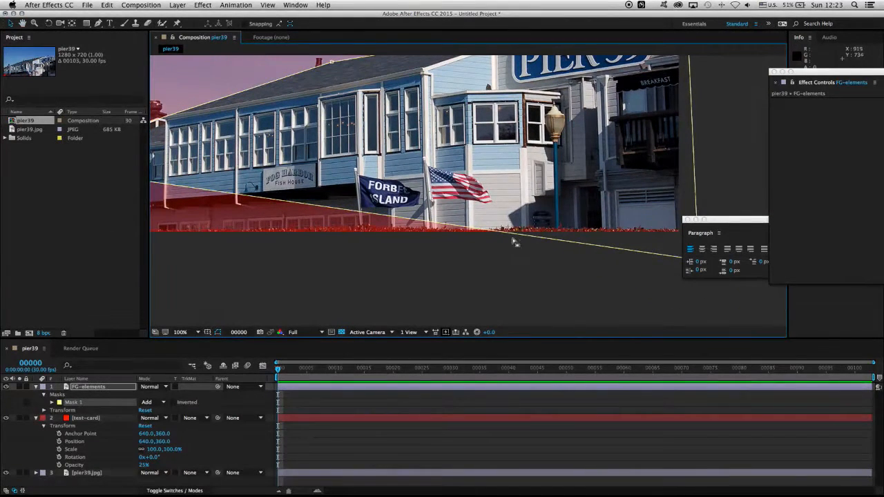
key("space")
left_click_drag(509, 145, 465, 324)
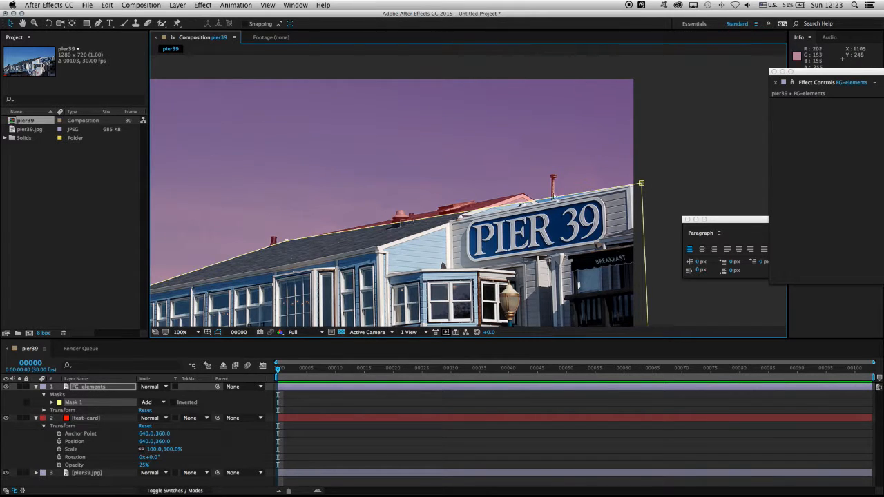
key("space")
left_click_drag(321, 261, 351, 135)
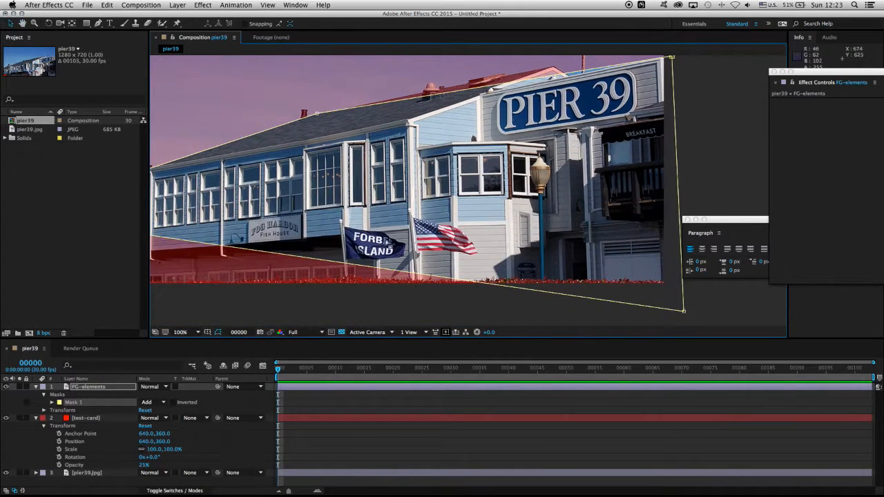
key("space")
left_click_drag(365, 206, 344, 259)
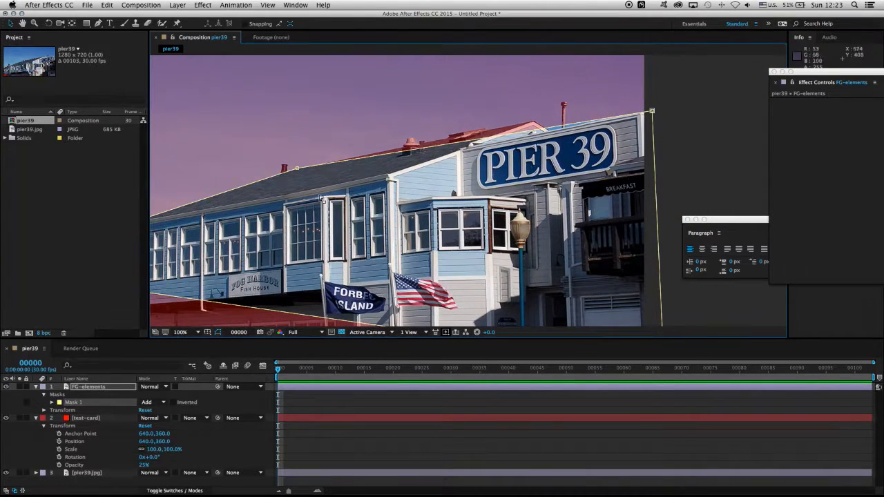
Step: Add two mask points with the Pen tool, one where the gable meets the sign wall's top edge and one at the gable's peak
left_click(98, 25)
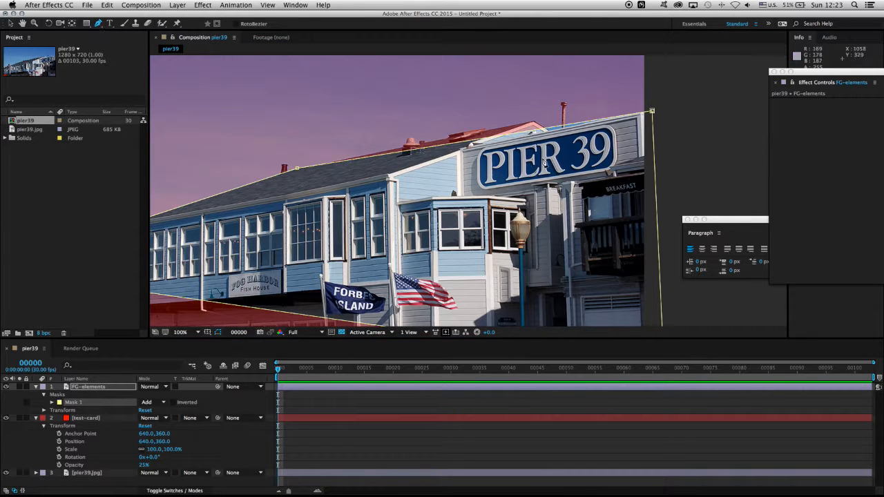
key("period")
left_click_drag(558, 129, 445, 315)
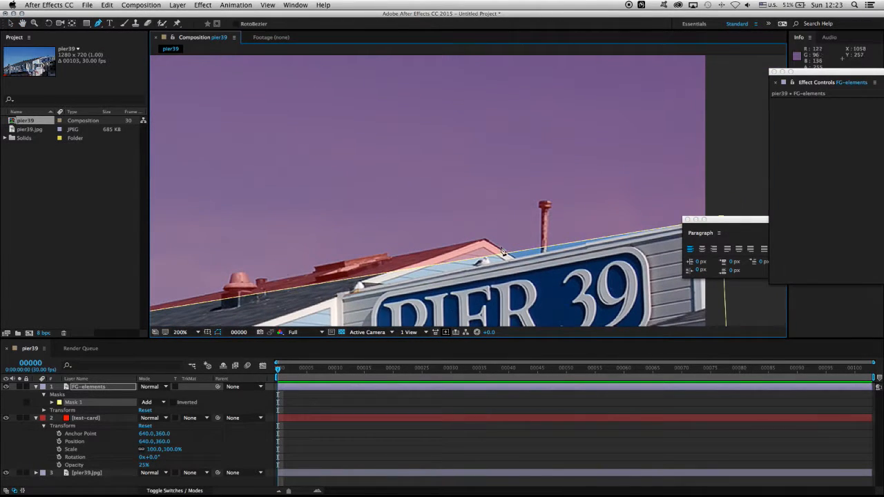
scroll(525, 253, "up", 2)
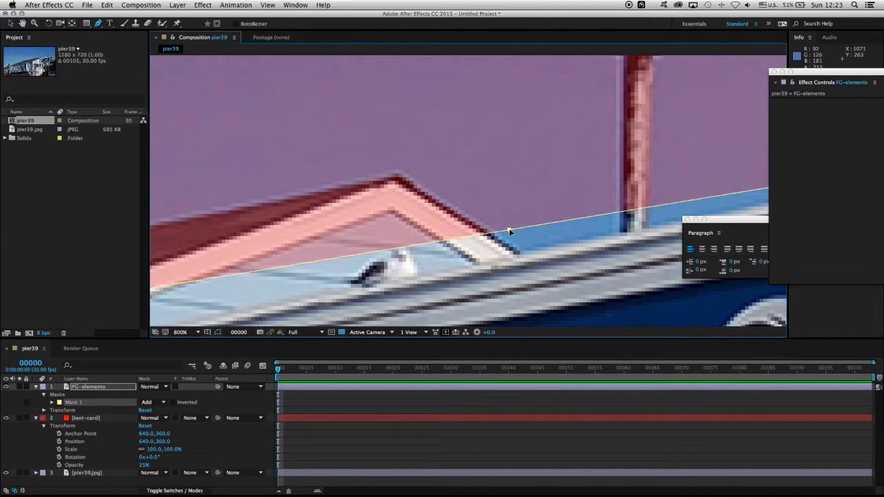
left_click_drag(509, 229, 523, 256)
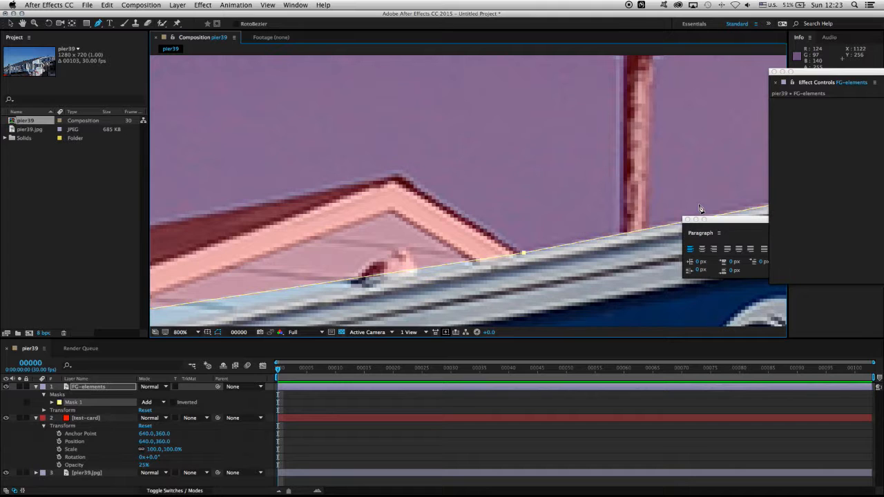
left_click(408, 271)
left_click_drag(409, 269, 399, 177)
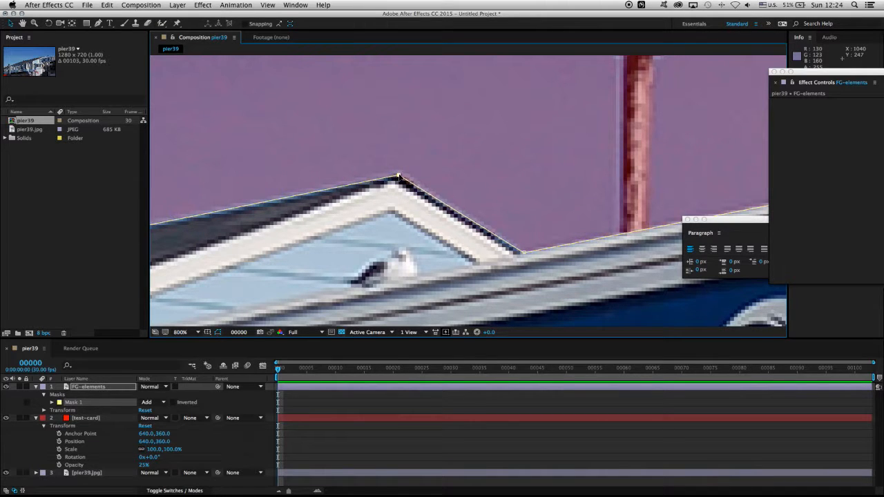
Step: Nudge the mask point beside the small vent pipe slightly down onto the roof ridge
left_click(99, 24)
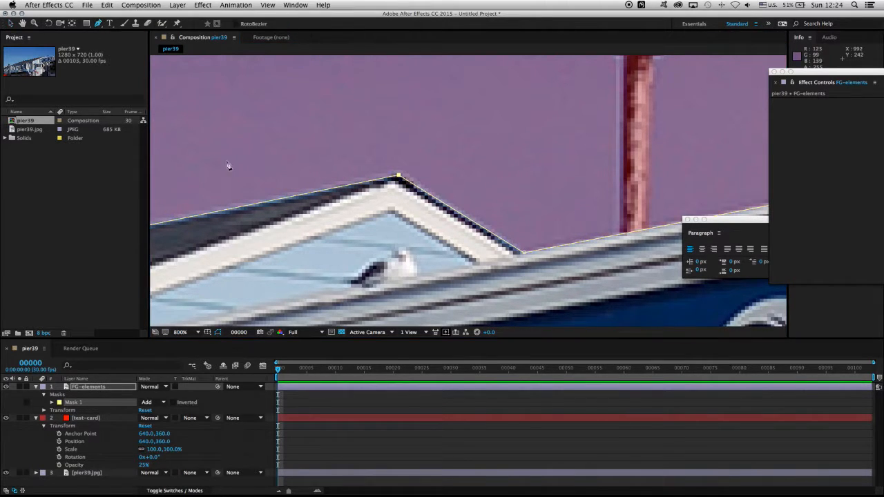
left_click_drag(217, 170, 438, 79)
mouse_move(223, 137)
left_mouse_down()
mouse_move(466, 111)
mouse_move(226, 126)
mouse_move(466, 111)
left_mouse_up()
left_click_drag(270, 132, 460, 122)
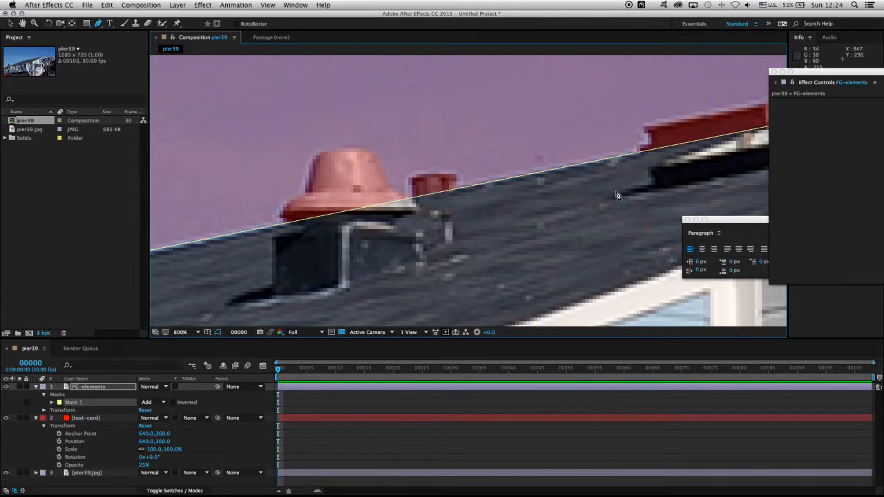
key("comma")
left_click_drag(200, 285, 483, 263)
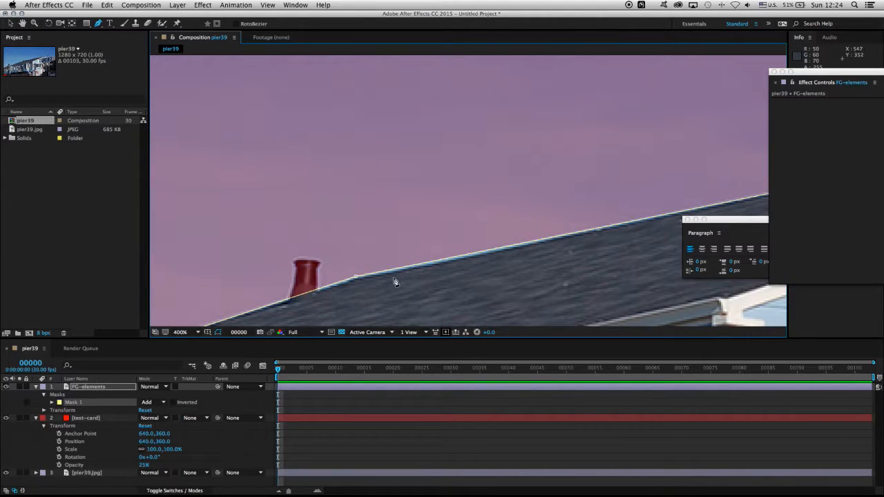
left_click(356, 279)
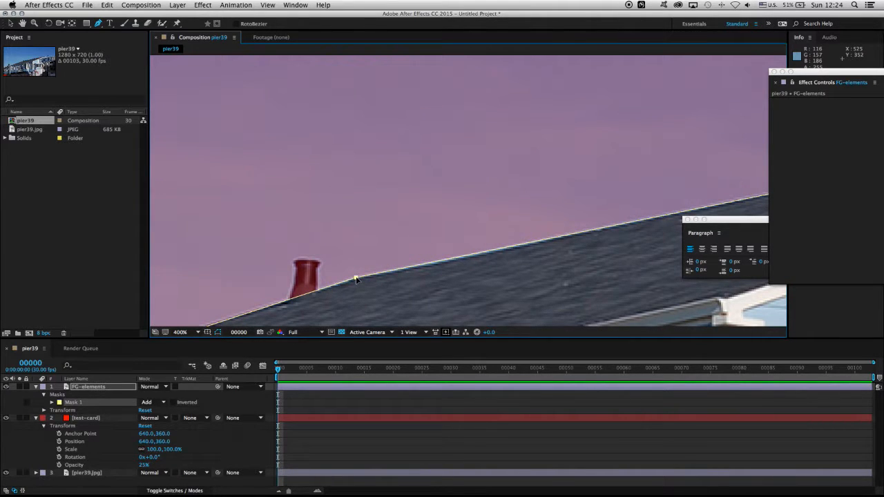
Step: Add two mask points where the two roofs meet beside the chimney, and lower the far-left corner point to follow the lower roof's white trim
left_click_drag(391, 296, 693, 103)
left_click_drag(297, 213, 787, 135)
left_click_drag(406, 272, 360, 236)
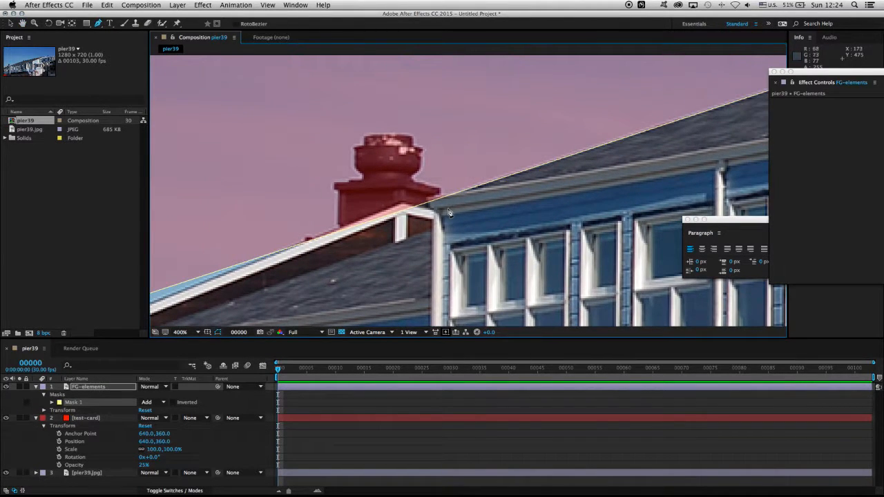
left_click_drag(448, 212, 418, 250)
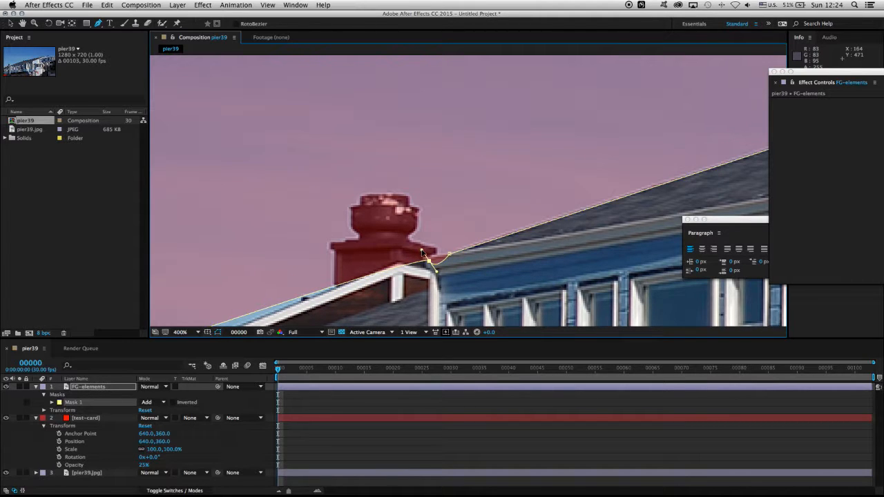
mouse_move(421, 253)
left_mouse_down()
mouse_move(413, 246)
mouse_move(425, 257)
left_mouse_up()
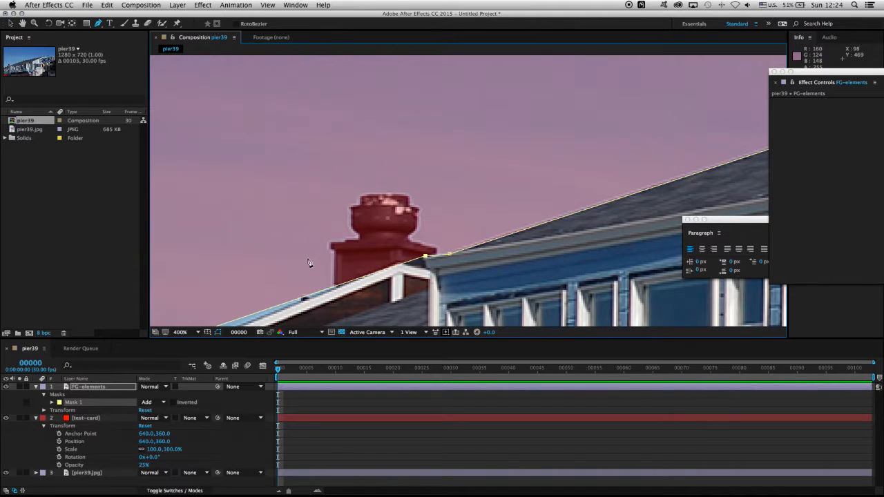
left_click_drag(310, 261, 473, 97)
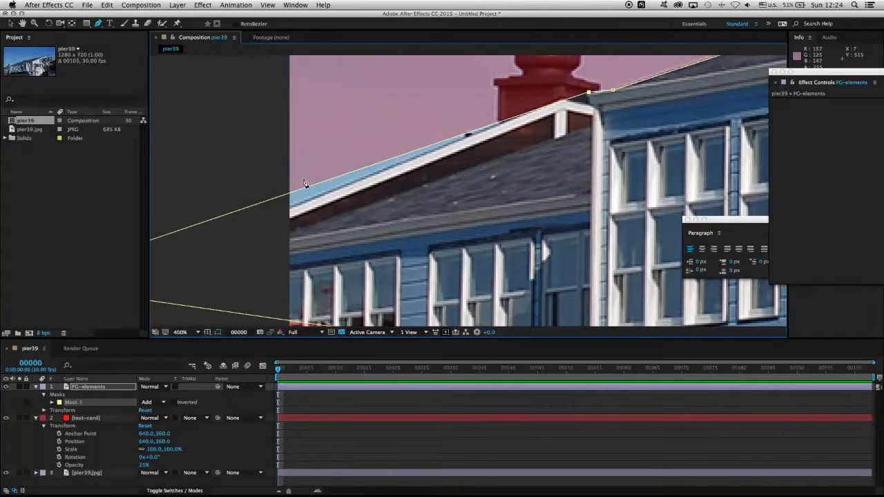
key("comma")
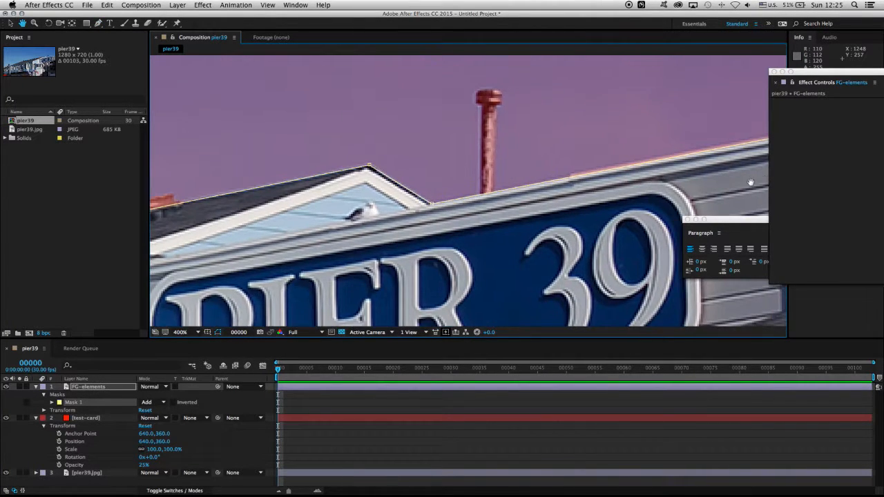
Step: Add a mask point at the sign wall's upper-right corner and lower the outer corner point so the edge runs almost level past the image
left_click_drag(725, 184, 491, 205)
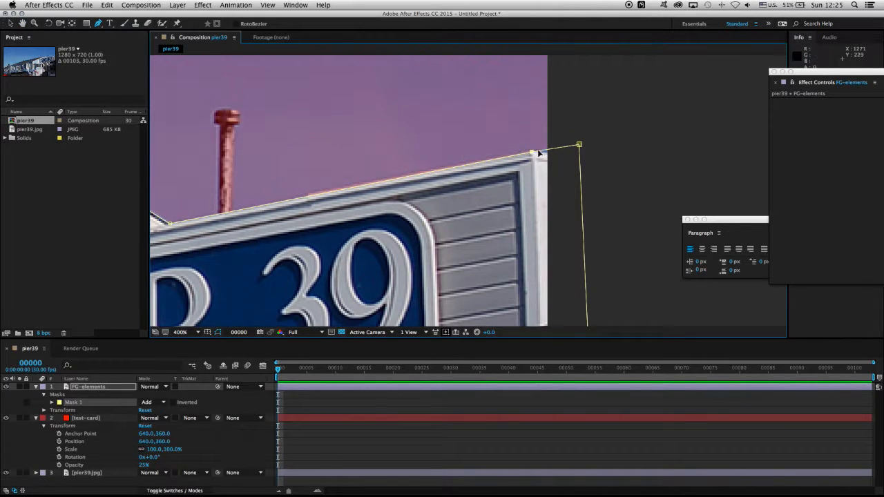
left_click_drag(579, 146, 579, 155)
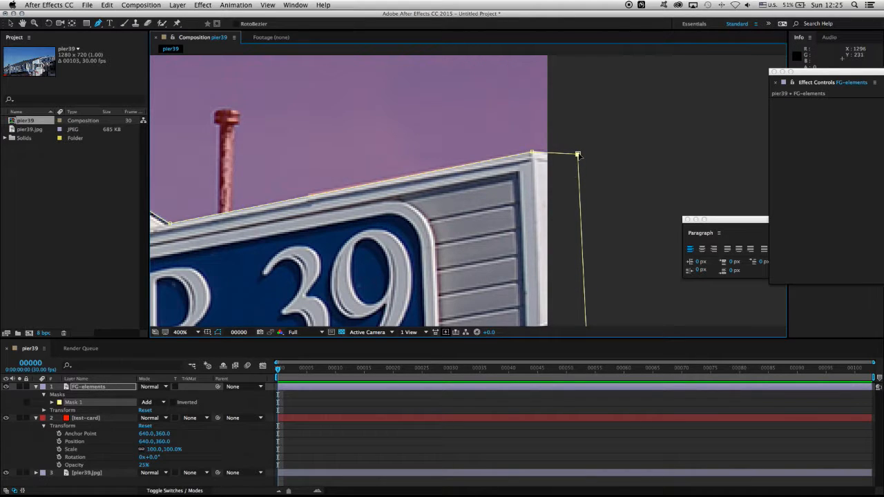
Step: Add a point on the mask's lower edge and place it below the image's lower-left corner, and move the lower-right corner further down and outward
left_click_drag(190, 295, 618, 132)
key("comma")
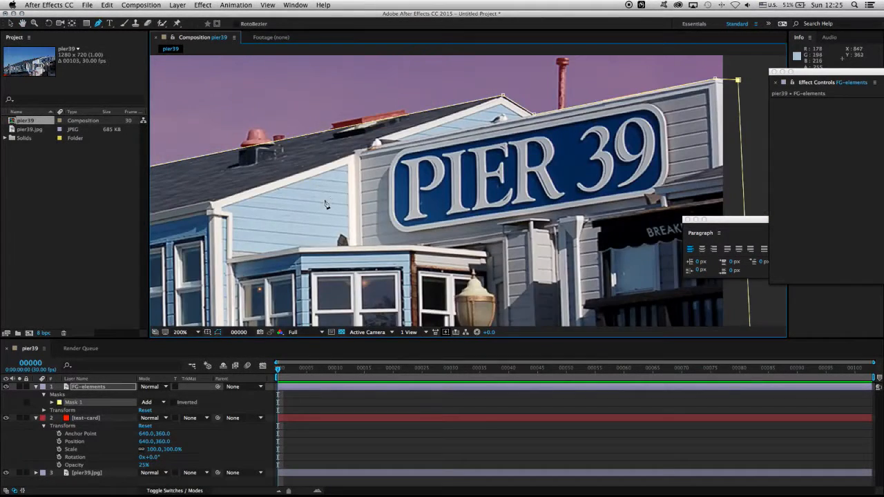
left_click_drag(326, 202, 755, 150)
key("g")
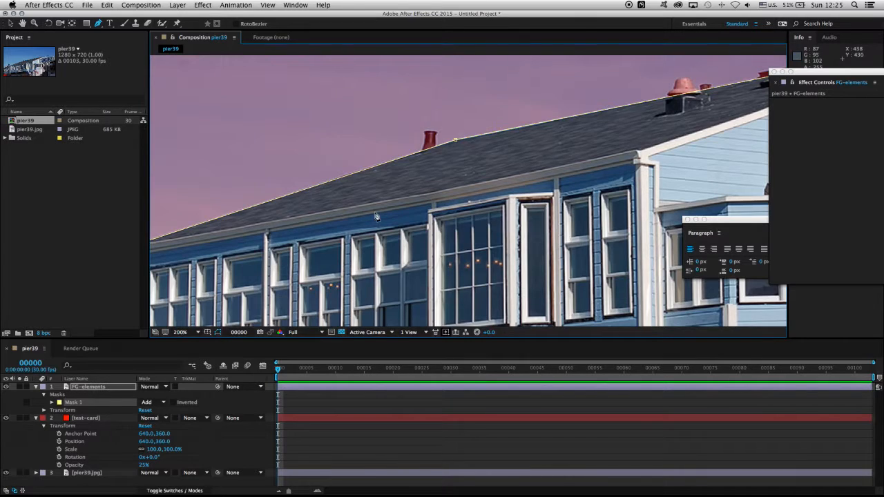
key("comma")
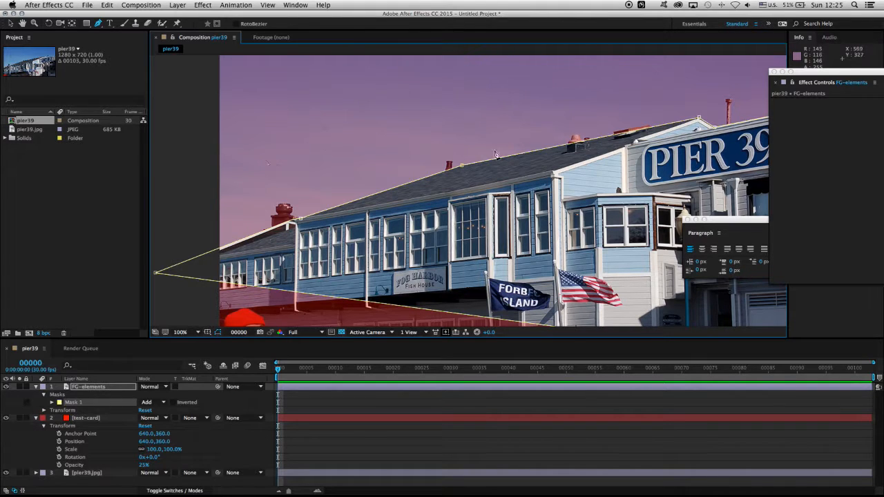
left_click_drag(384, 246, 391, 104)
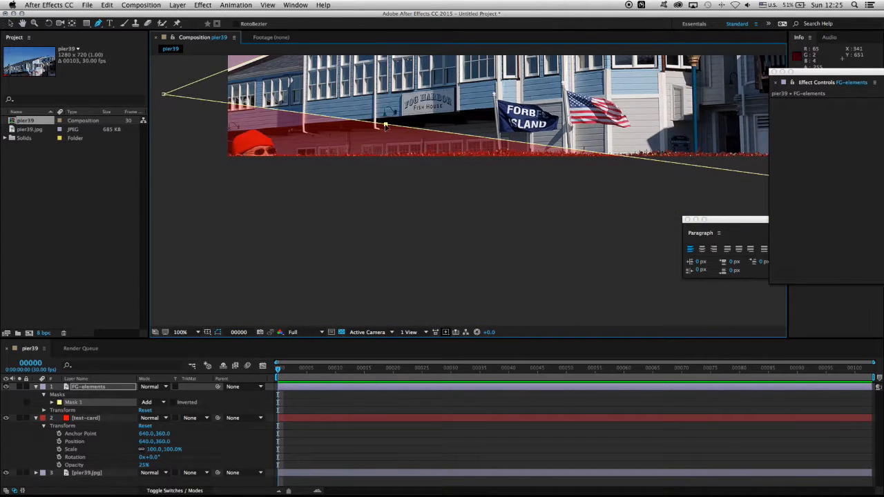
left_click_drag(386, 125, 198, 250)
left_click_drag(633, 156, 359, 180)
left_click_drag(562, 210, 590, 250)
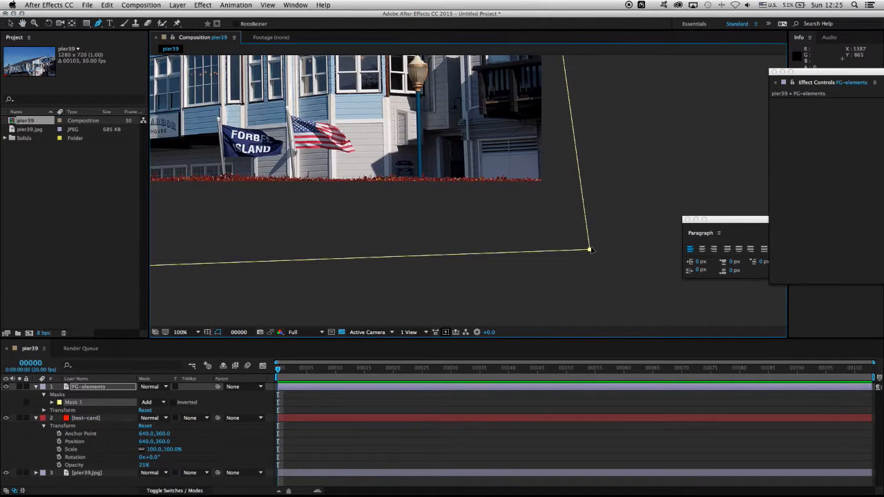
key("comma")
left_click_drag(210, 187, 374, 209)
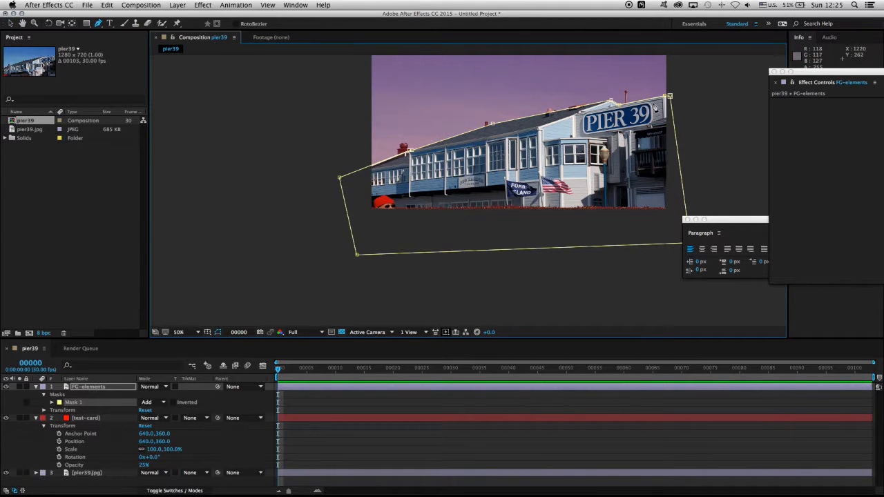
Step: Draw a second rectangular mask on FG-elements over the shaft of the tall vent pipe behind the PIER 39 sign, from its cap to the wall's top
left_click_drag(575, 92, 524, 146)
key("period")
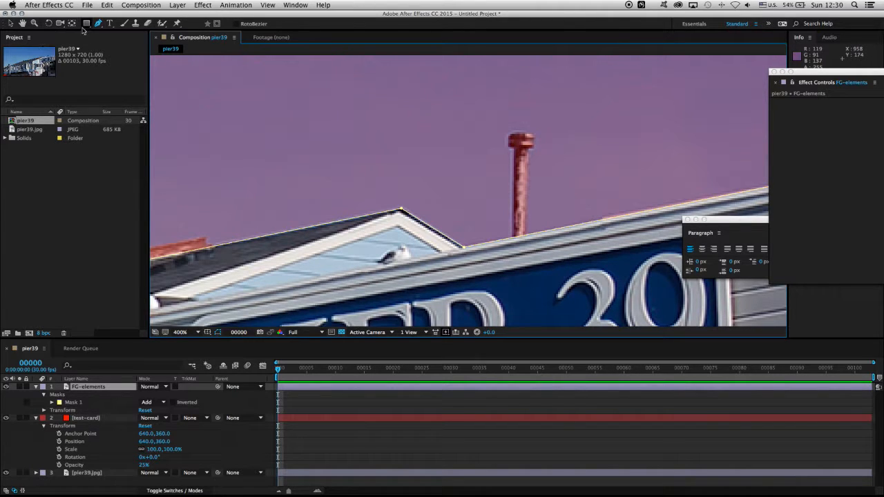
left_click_drag(87, 26, 130, 26)
key("period")
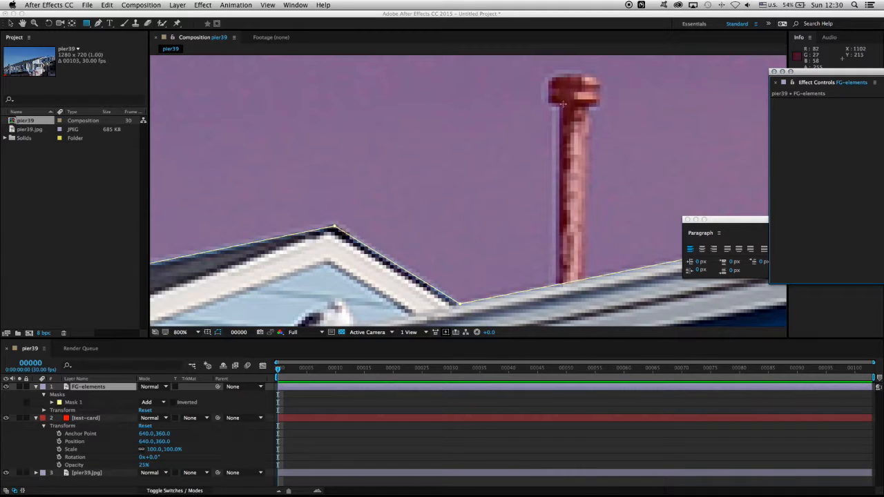
left_click_drag(558, 94, 586, 293)
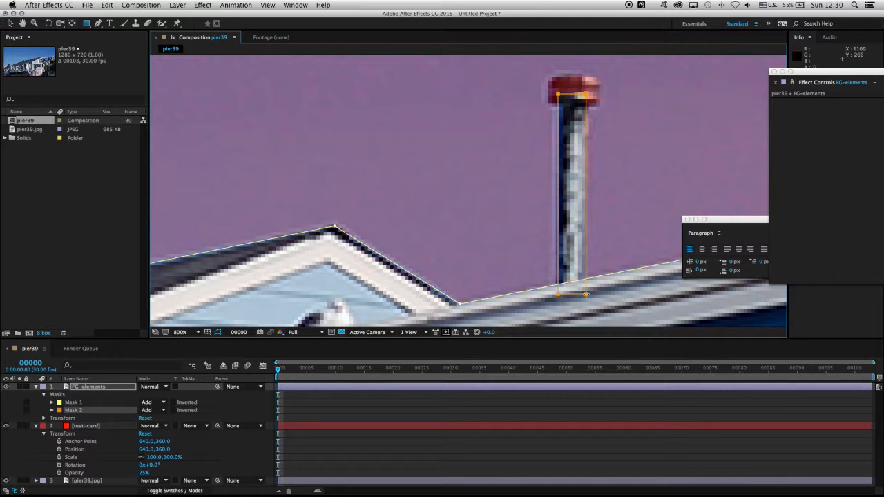
Step: Adjust the corner points of Mask 2 individually so its sides line up with the vent pipe's shaft
left_click(10, 23)
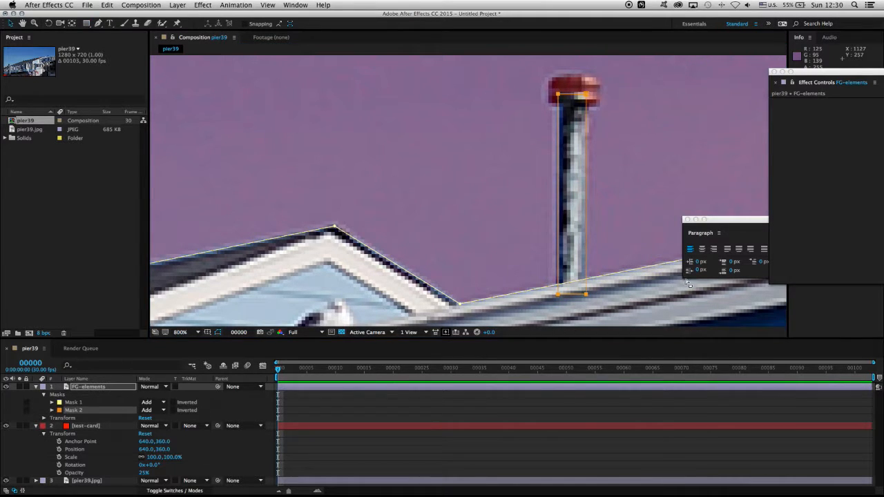
left_click(546, 301)
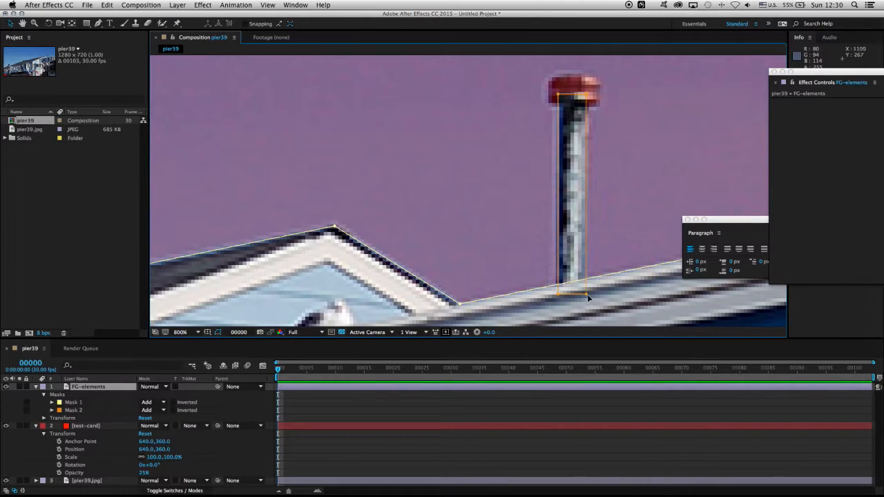
left_click(587, 294)
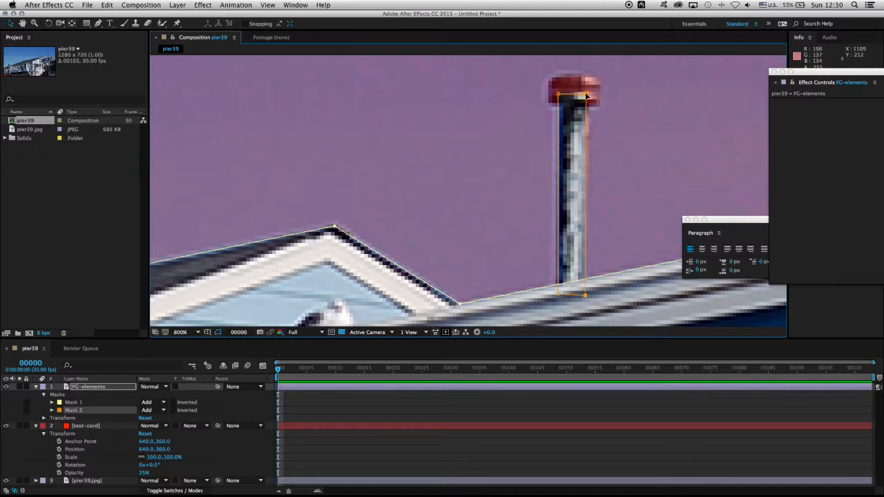
left_click_drag(586, 96, 558, 96)
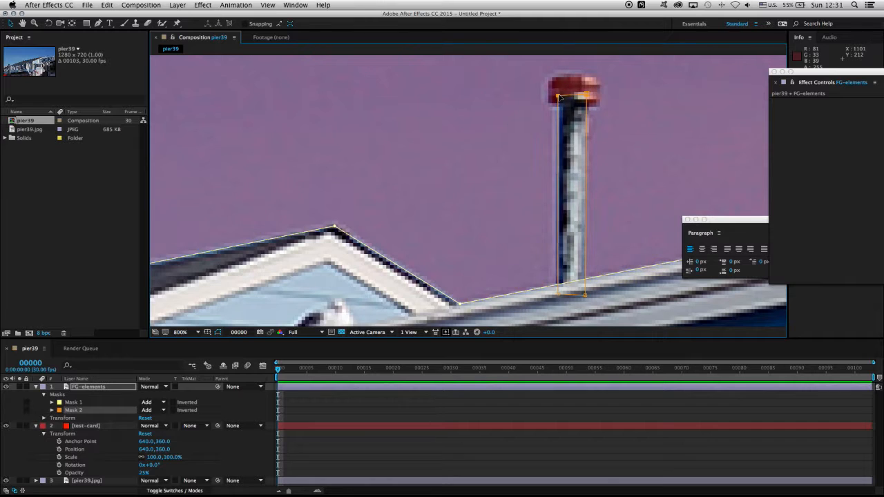
left_click(558, 295)
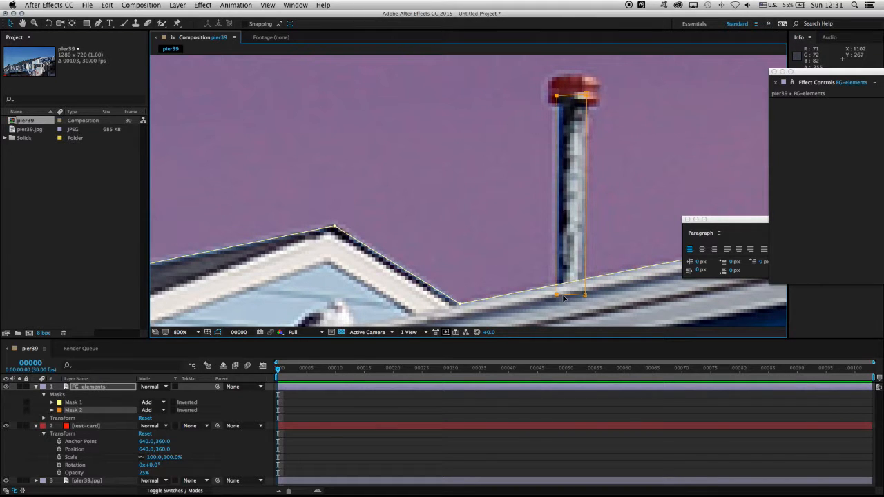
Step: Nudge Mask 2's upper-left corner onto the pipe's shaft and draw a rounded rectangular mask around the vent pipe's cap
left_click(557, 102)
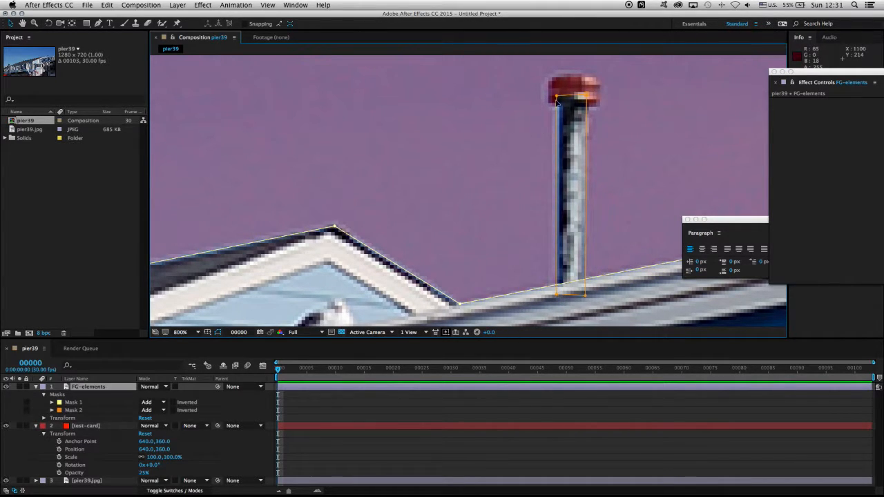
left_click(560, 99)
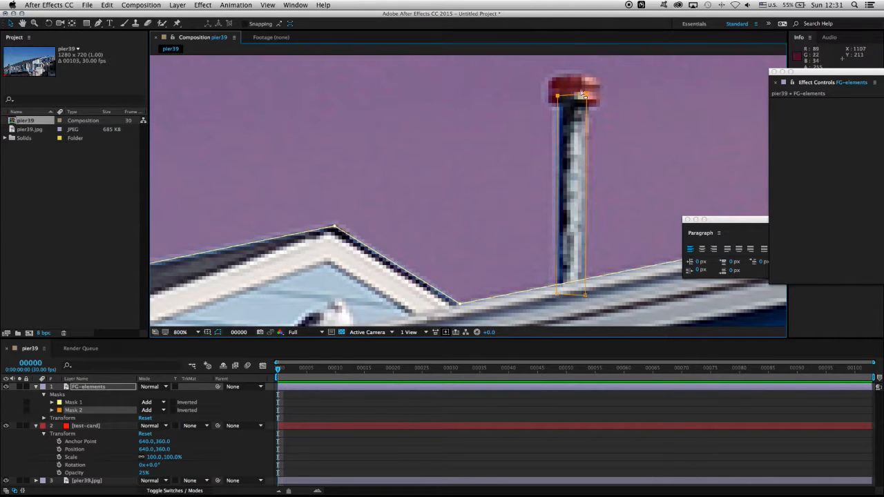
left_click_drag(86, 22, 173, 36)
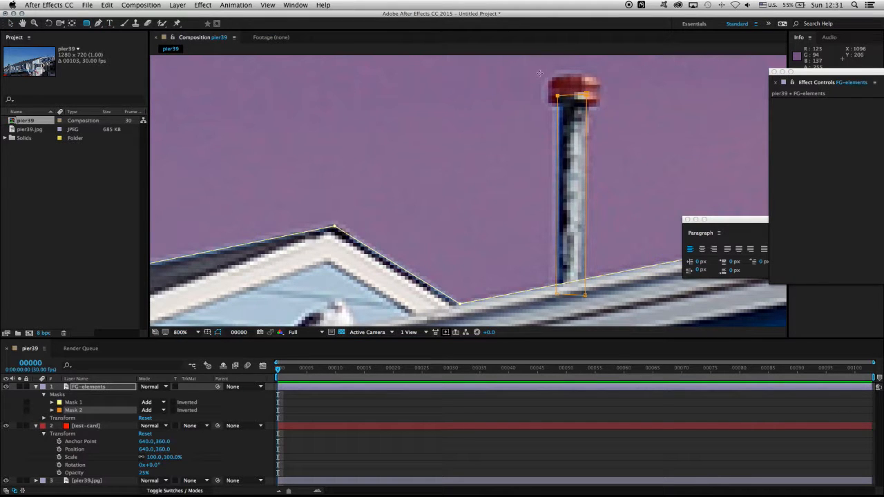
left_click_drag(540, 73, 614, 114)
left_click(11, 23)
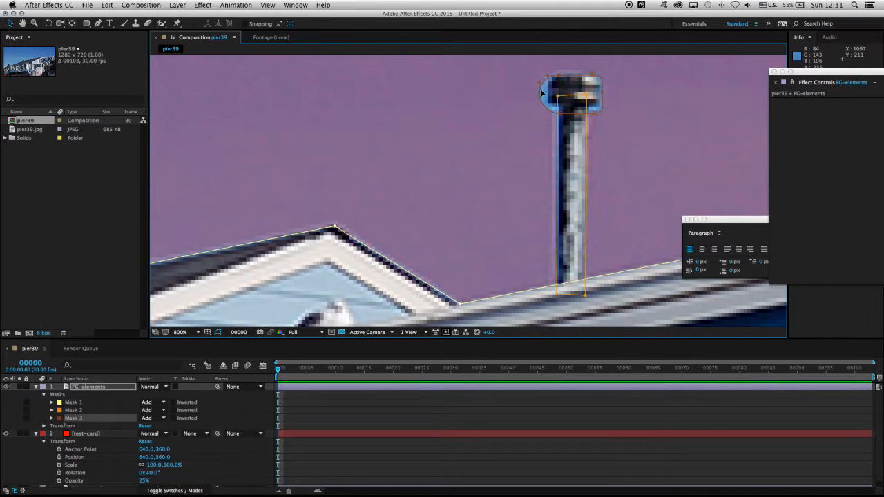
Step: Draw a rectangular mask on FG-elements over the long, low box on the dark roof slope before the PIER 39 sign
left_click_drag(543, 93, 302, 165)
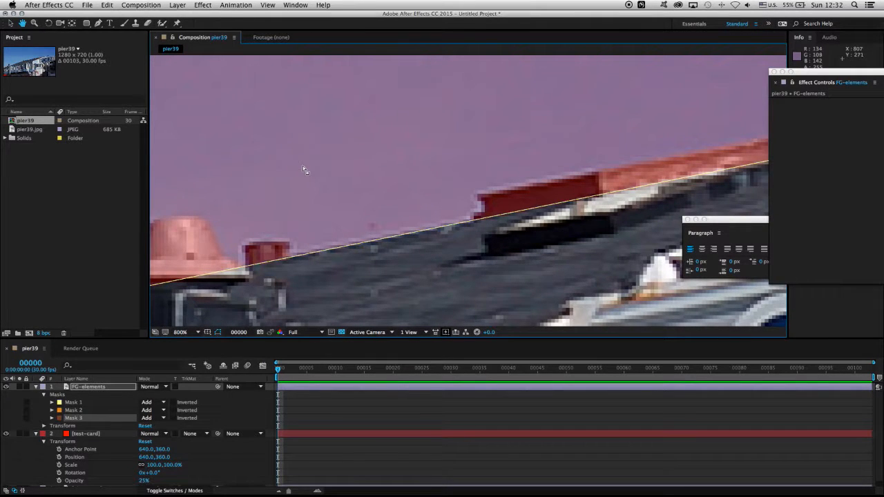
key("v")
left_click(99, 25)
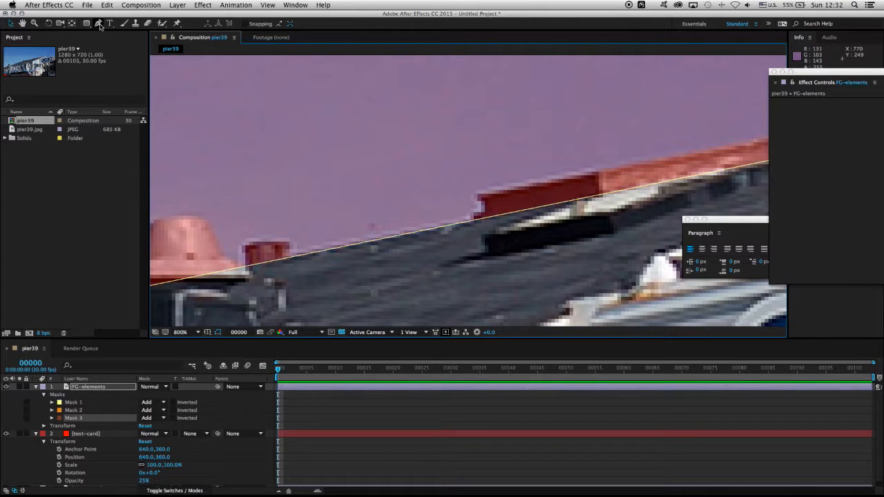
left_click_drag(86, 24, 145, 29)
scroll(511, 186, "right", 5)
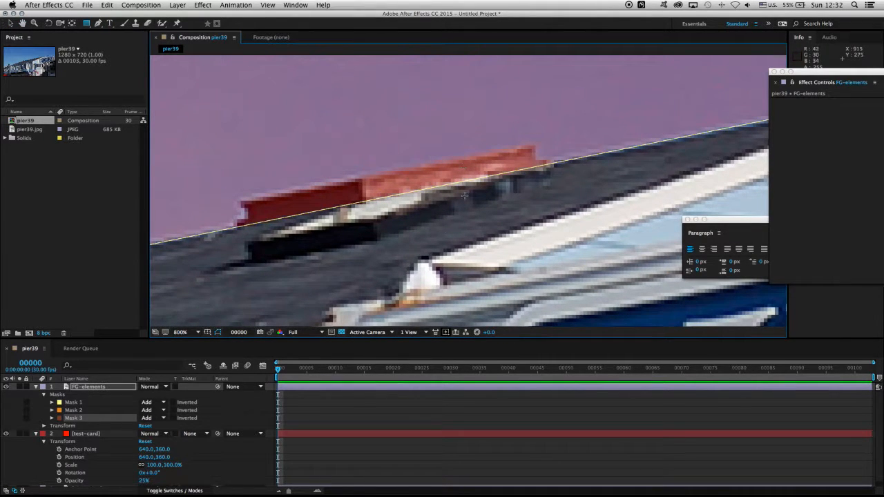
left_click_drag(238, 202, 522, 266)
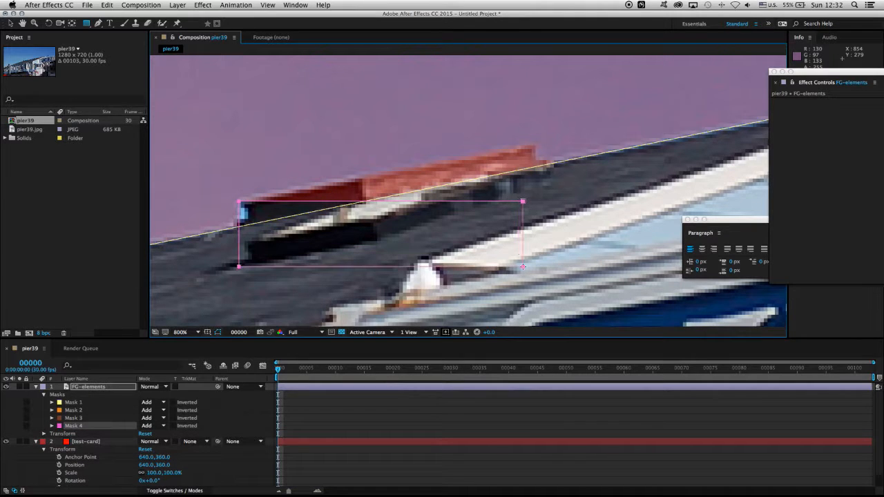
Step: Add a point on Mask 4's top edge and shift the mask so that point meets the dark and light sections' upper junction
left_click(98, 23)
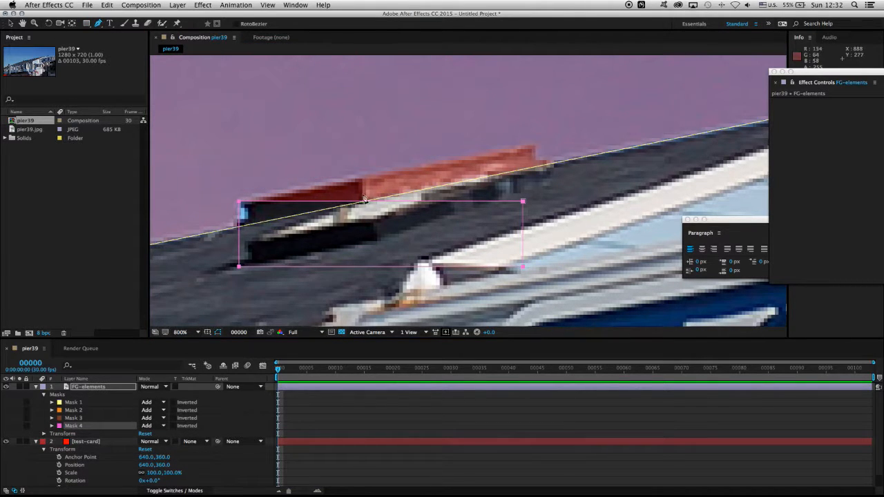
left_click(385, 201)
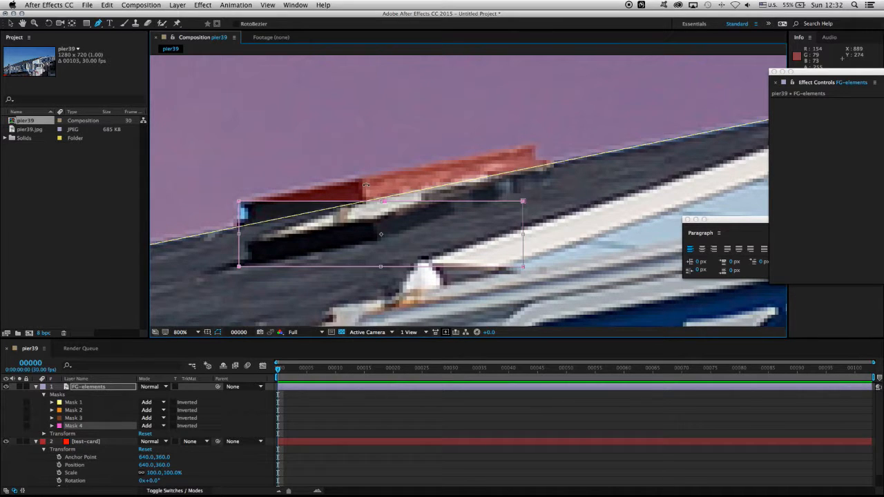
key("v")
left_click_drag(385, 204, 361, 181)
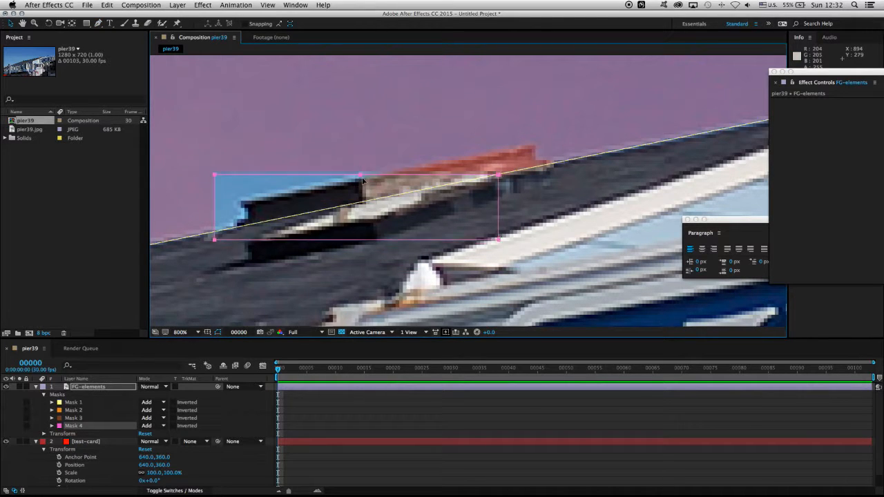
left_click(272, 198)
Step: Move Mask 4's corner points individually onto the roof box's outline, following its left end, upper edge and the small notch at its right end
left_click_drag(218, 177, 243, 205)
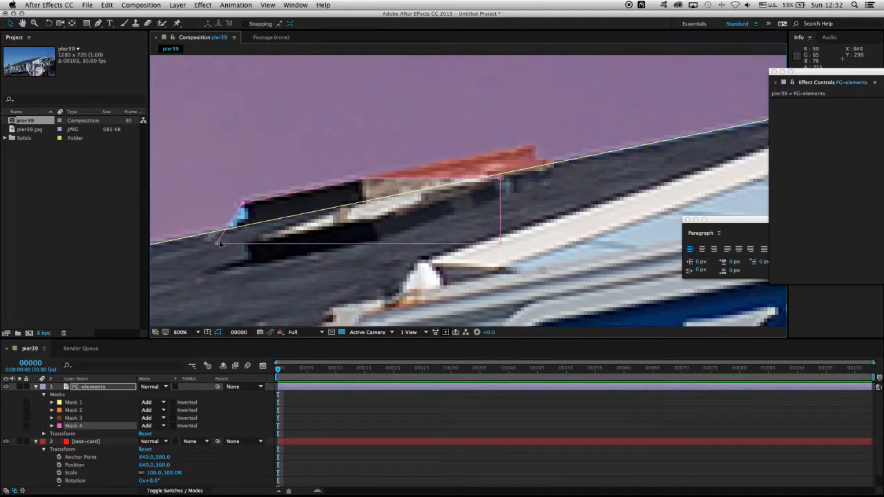
left_click_drag(216, 244, 243, 245)
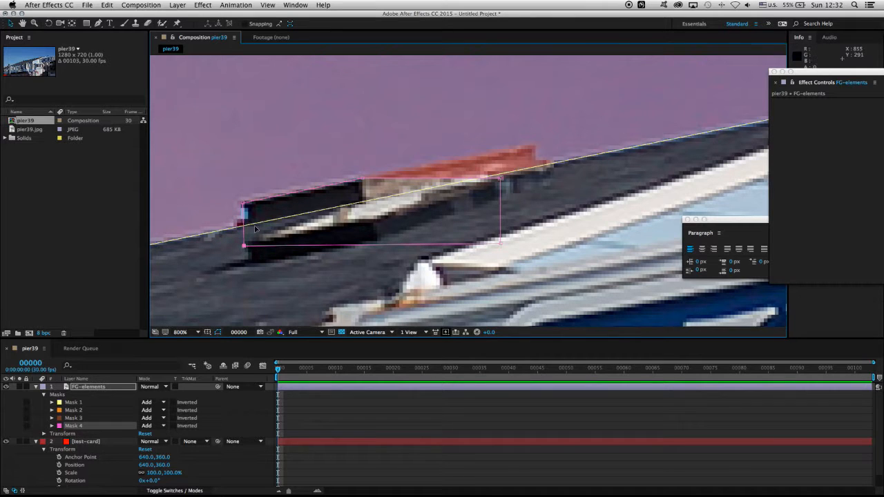
left_click_drag(501, 178, 537, 149)
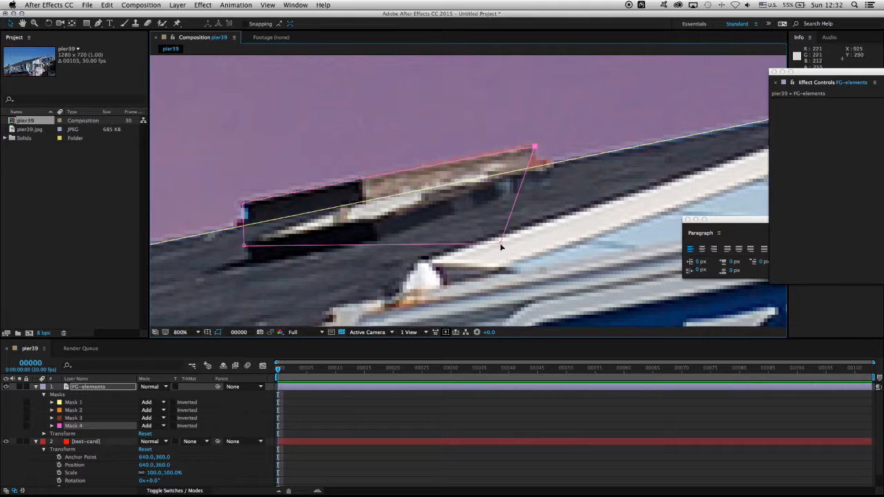
left_click_drag(501, 245, 555, 161)
Step: Add a point on Mask 4's lower edge and place it just below the roof box's right end
key("g")
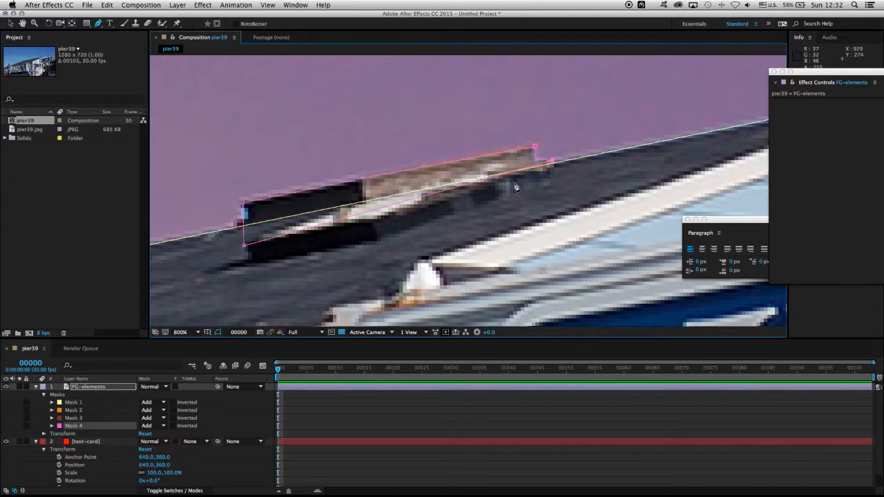
left_click(463, 186)
left_click_drag(464, 187, 556, 182)
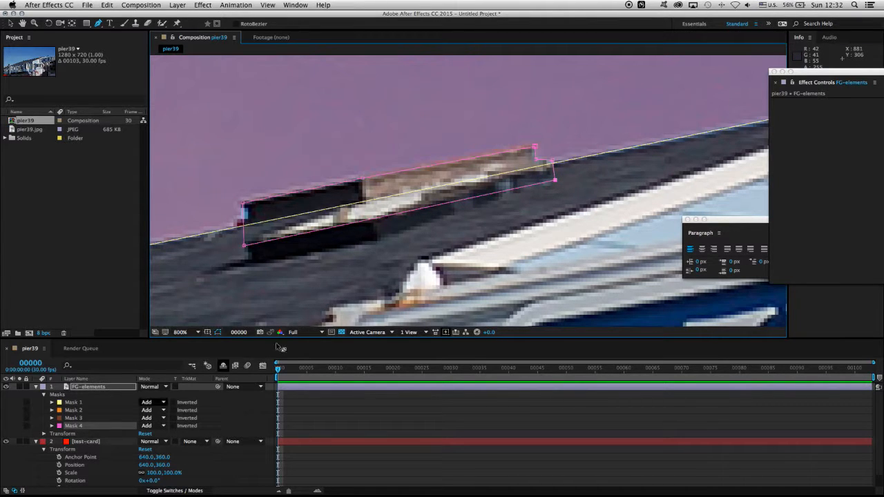
Step: Inspect the masked roofline from the sign wall to the far-left chimney for rooftop elements still covered by the red test card
key("comma")
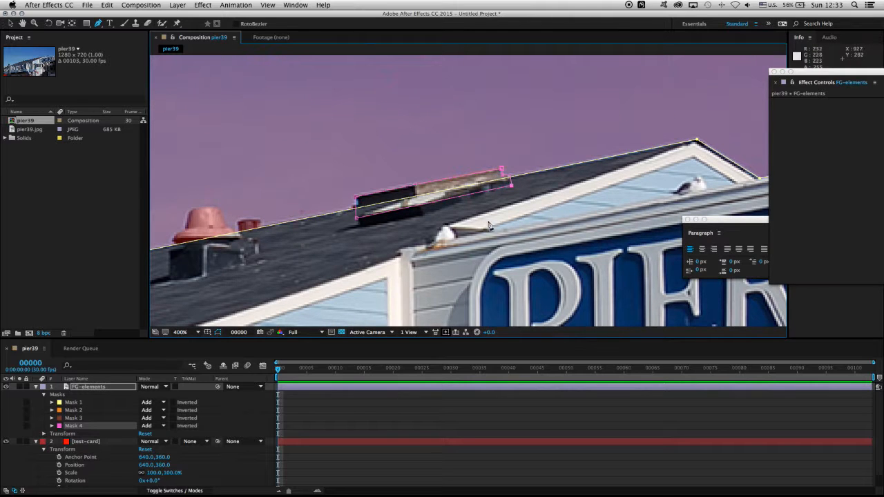
key("period")
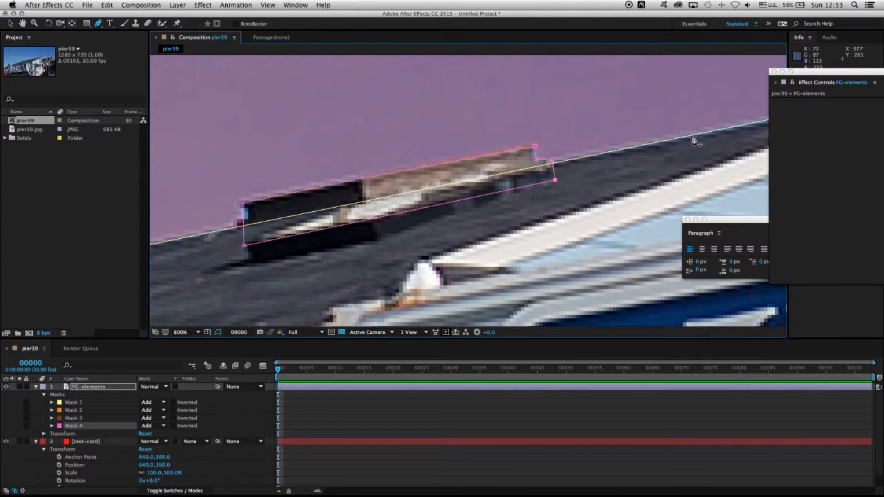
key("comma")
left_click_drag(626, 198, 75, 216)
left_click_drag(225, 142, 265, 156)
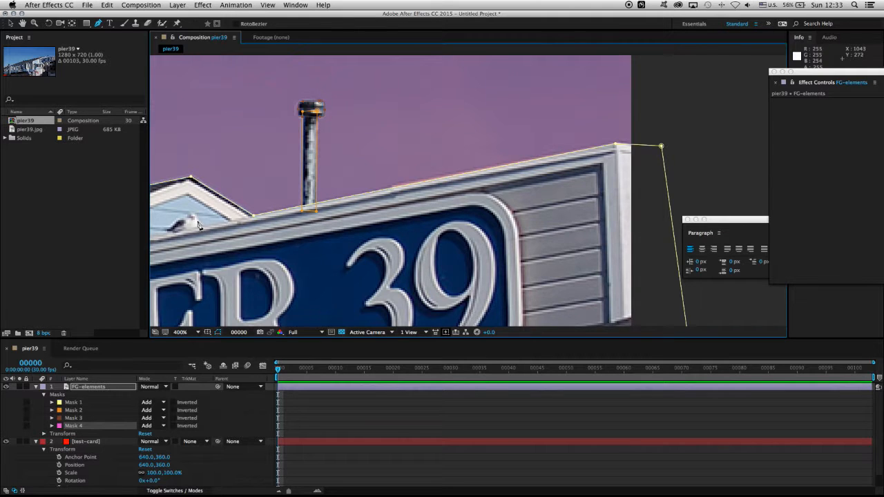
left_click_drag(200, 226, 749, 208)
left_click_drag(169, 255, 746, 110)
left_click_drag(333, 217, 620, 122)
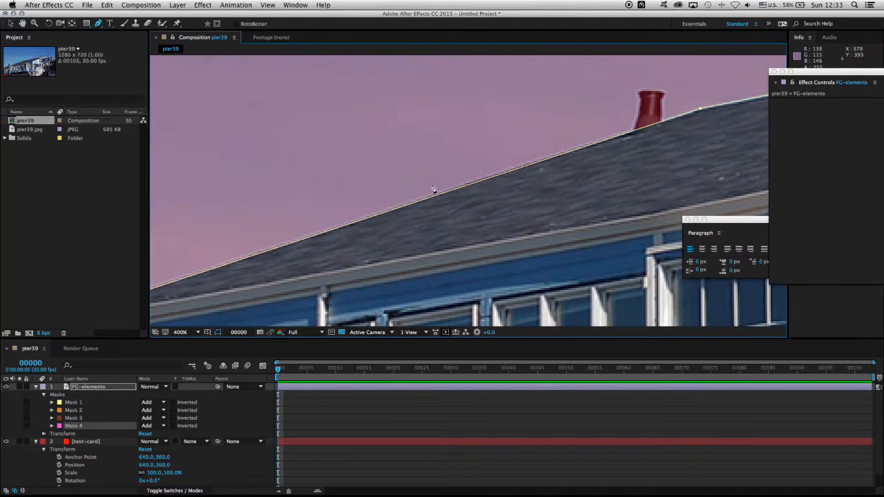
mouse_move(471, 183)
left_mouse_down()
mouse_move(527, 158)
mouse_move(683, 130)
left_mouse_up()
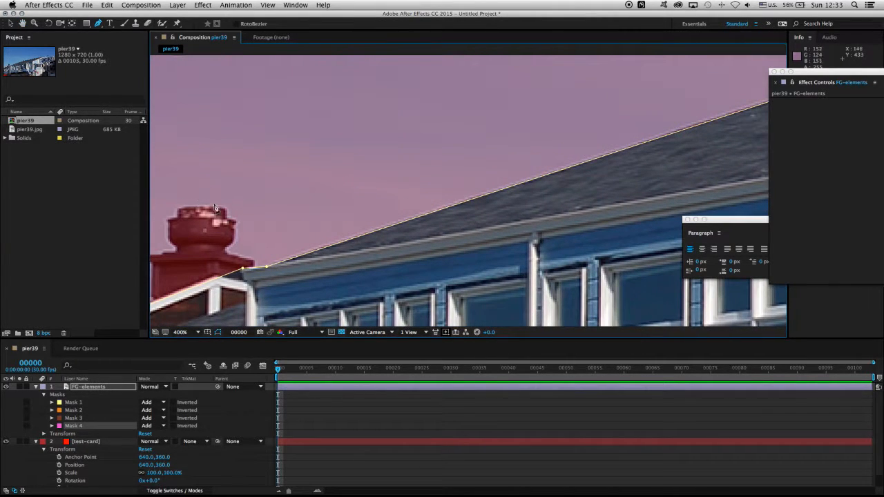
left_click_drag(246, 192, 427, 153)
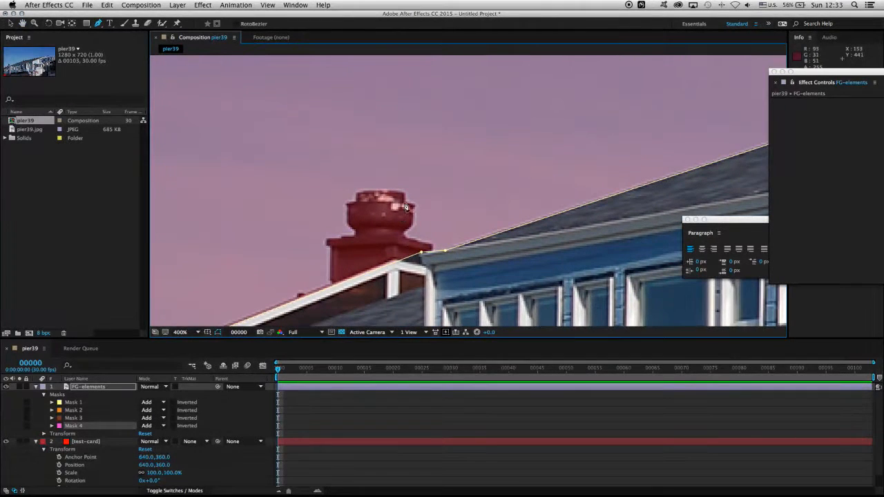
Step: Start a Pen mask on the small flared roof pipe, tracing its right side and a base below the roofline
left_click_drag(556, 173, 217, 279)
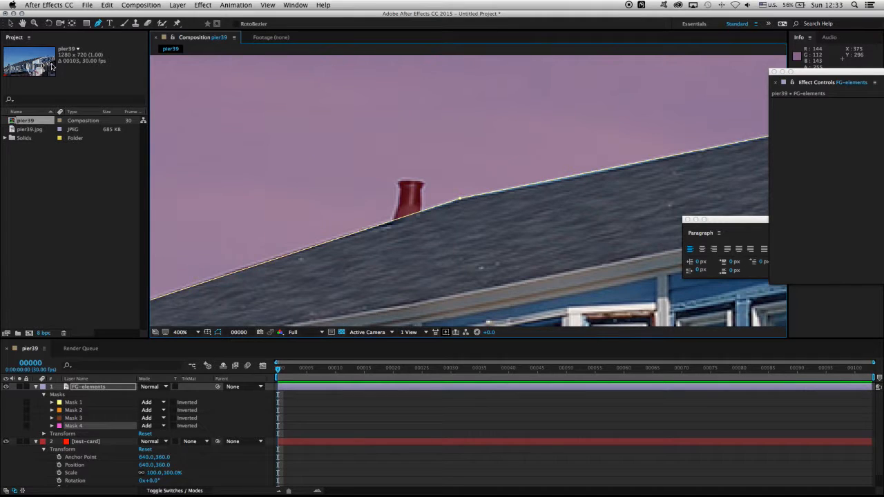
key("period")
key("period")
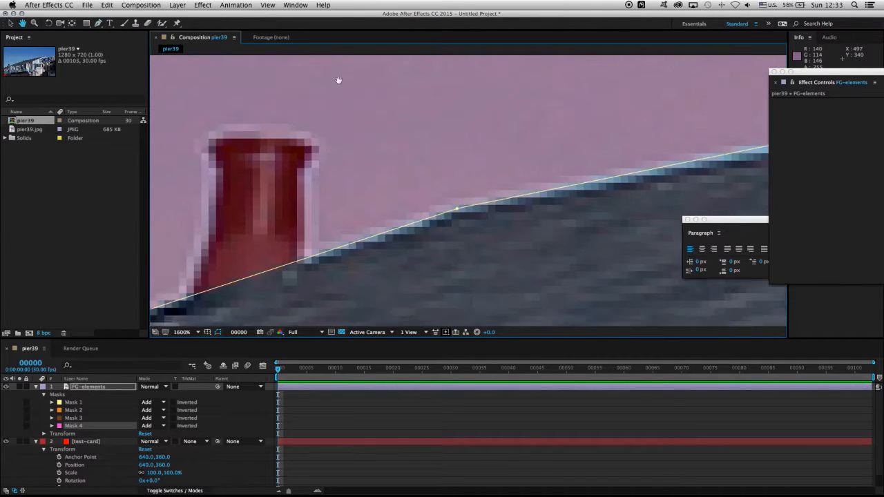
left_click_drag(339, 81, 420, 124)
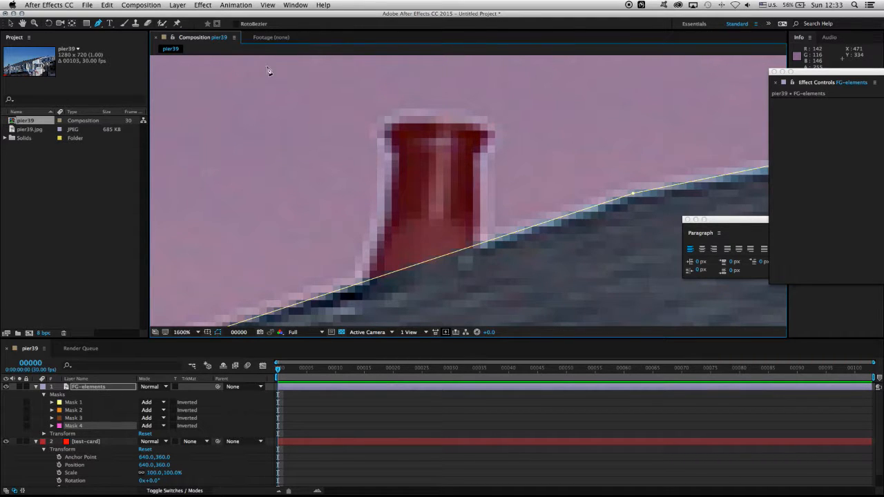
left_click(477, 153)
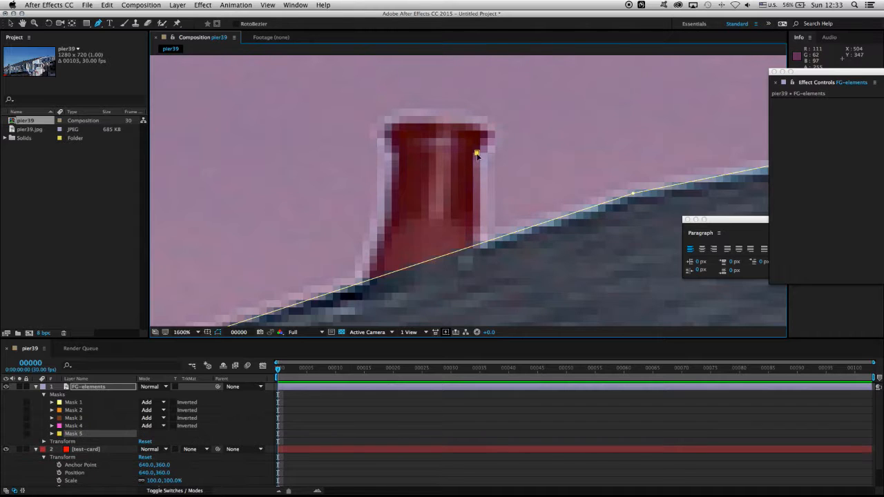
left_click(479, 270)
left_click(417, 295)
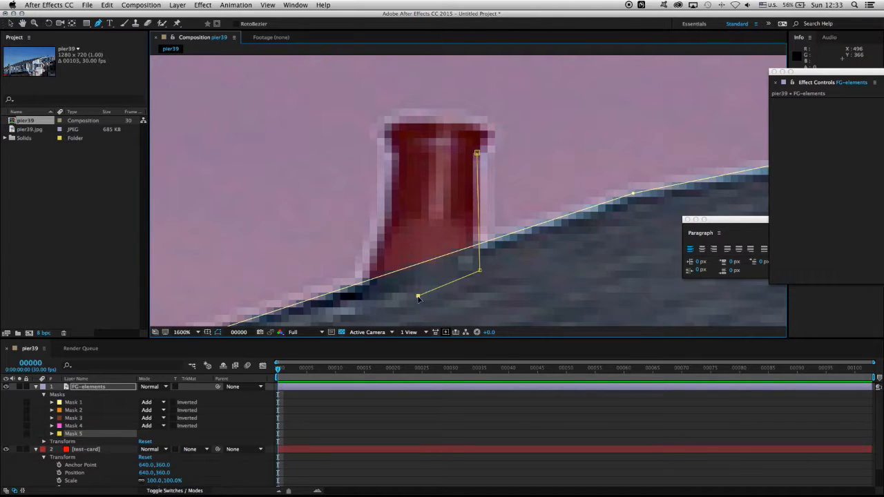
left_click(365, 299)
Step: Trace the small pipe's flared left side with a curved point, continue around its rim, and close the mask at its starting point
left_click(371, 260)
left_click_drag(385, 235, 390, 224)
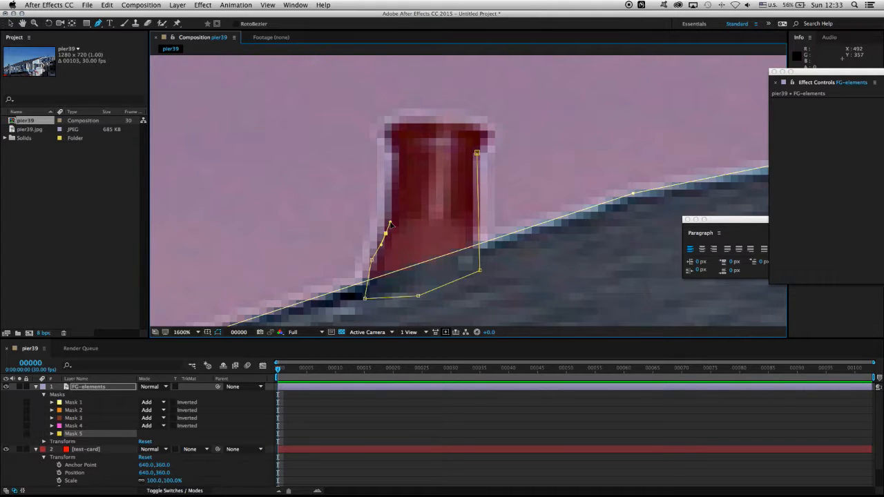
left_click(390, 147)
left_click(377, 139)
left_click(375, 125)
left_click(397, 121)
left_click(482, 122)
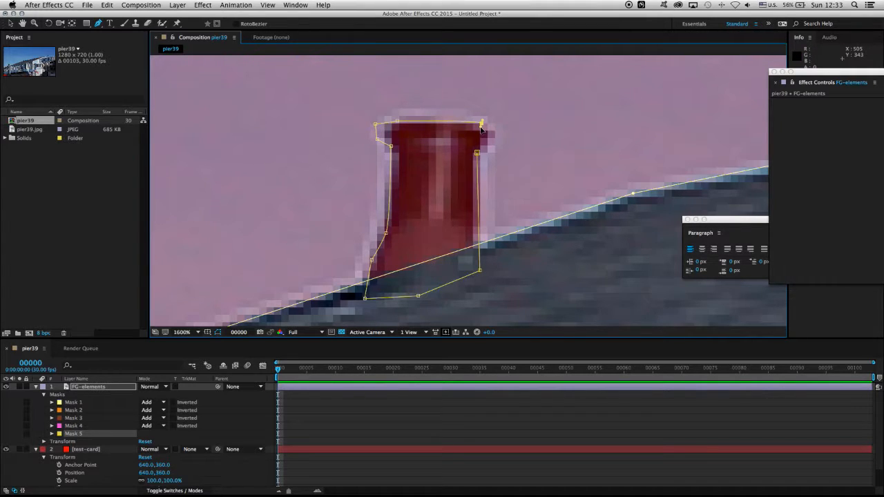
left_click(485, 137)
left_click(476, 154)
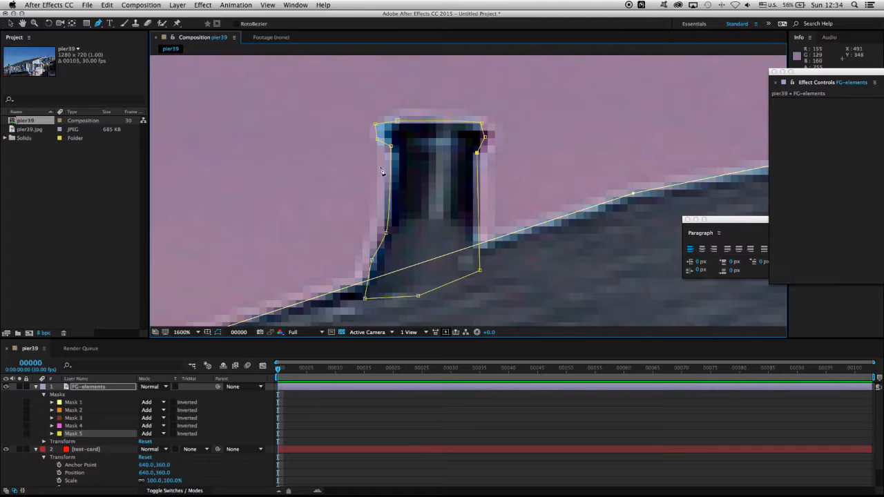
Step: Pull Mask 5's upper-left rim points and lower-right corner inward, and set its Mask Expansion to -0.5 pixels
left_click(9, 23)
left_click_drag(376, 125, 383, 135)
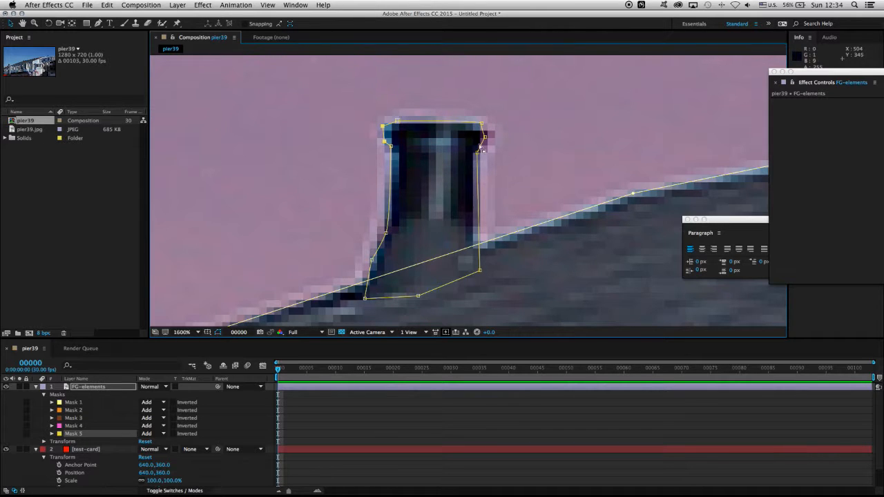
left_click_drag(481, 271, 477, 273)
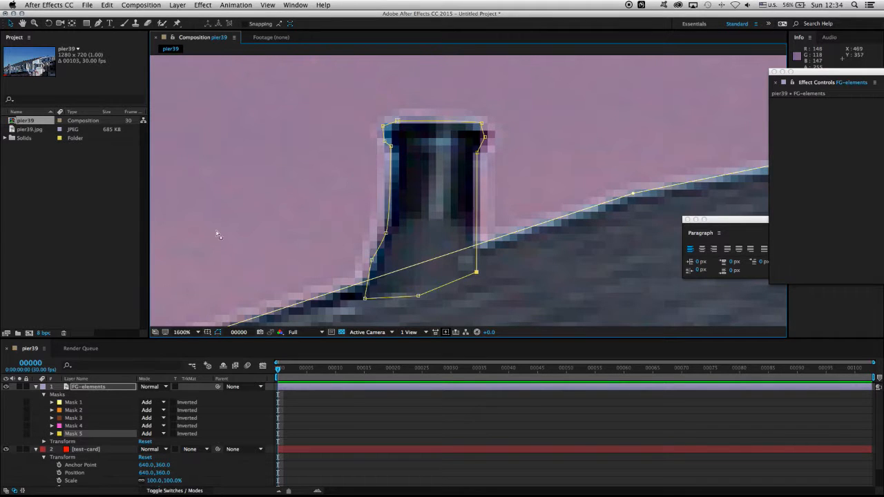
left_click(51, 434)
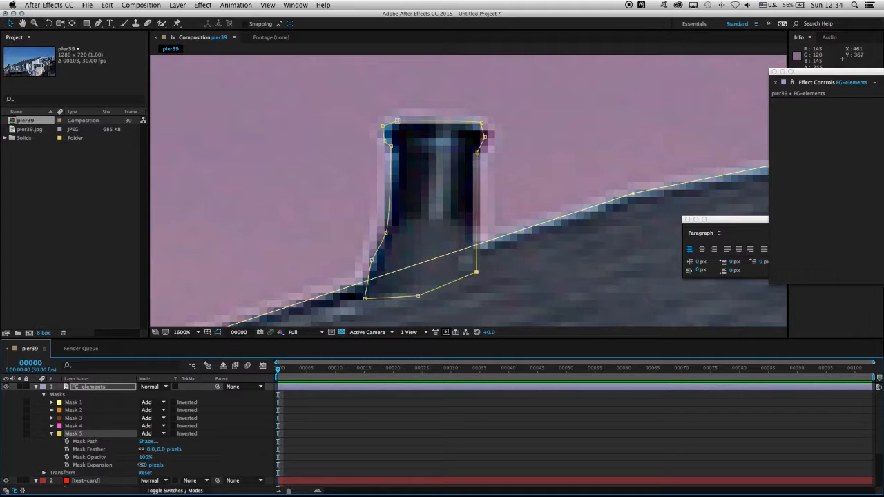
left_click_drag(140, 464, 144, 466)
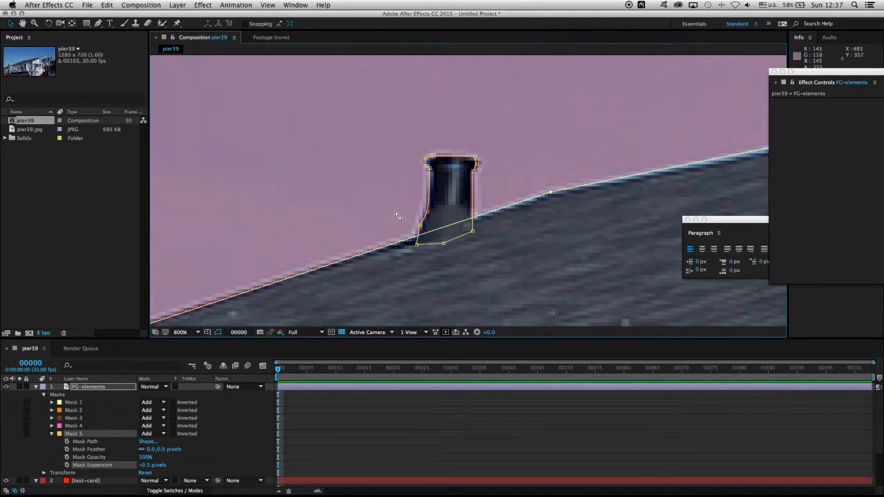
key("comma")
left_click_drag(304, 230, 645, 115)
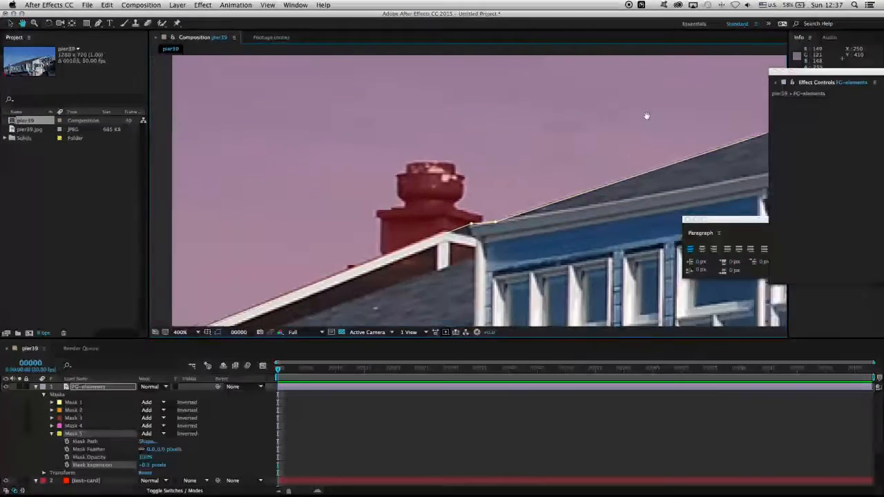
key("comma")
key("comma")
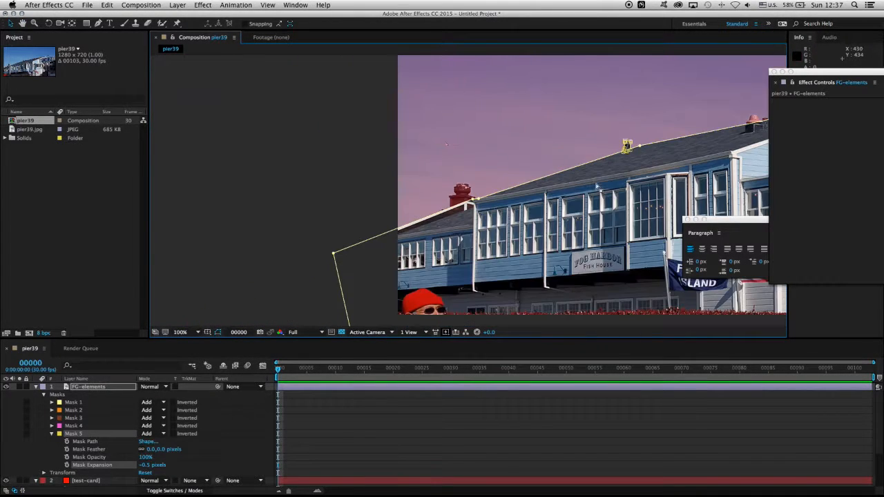
Step: Solo the FG-elements layer and examine the whole masked building against transparency
left_click_drag(648, 166, 300, 234)
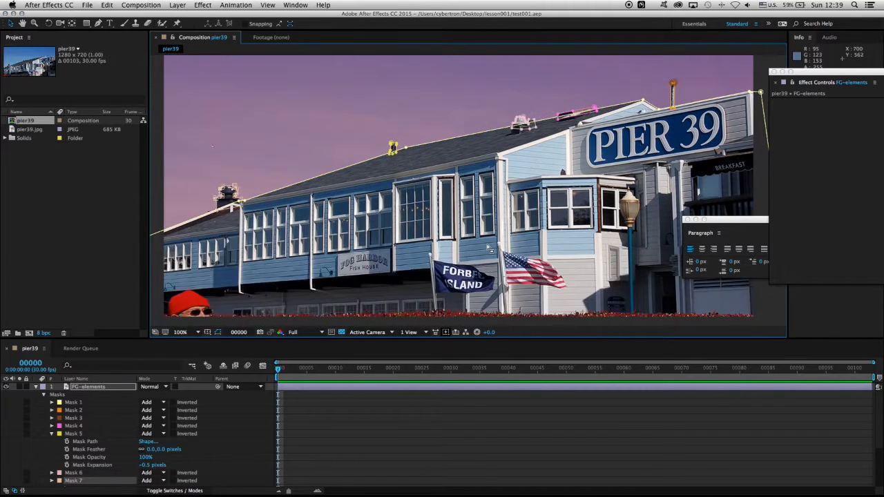
key("comma")
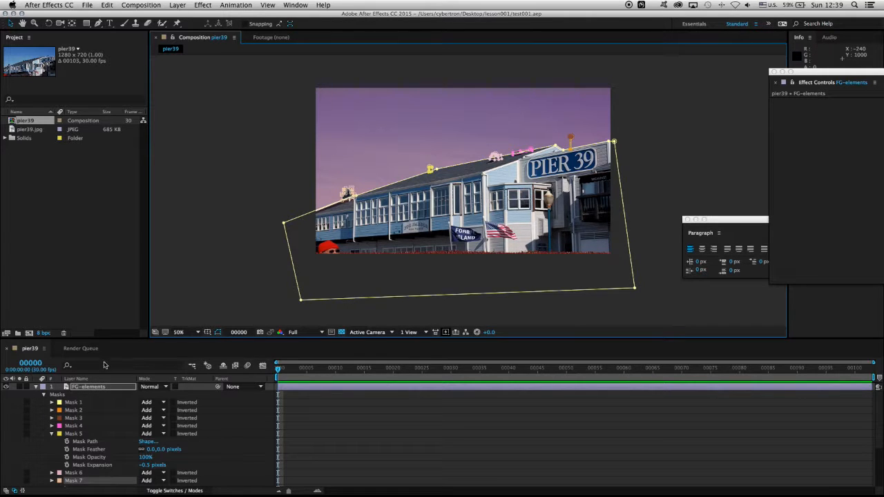
left_click(106, 387)
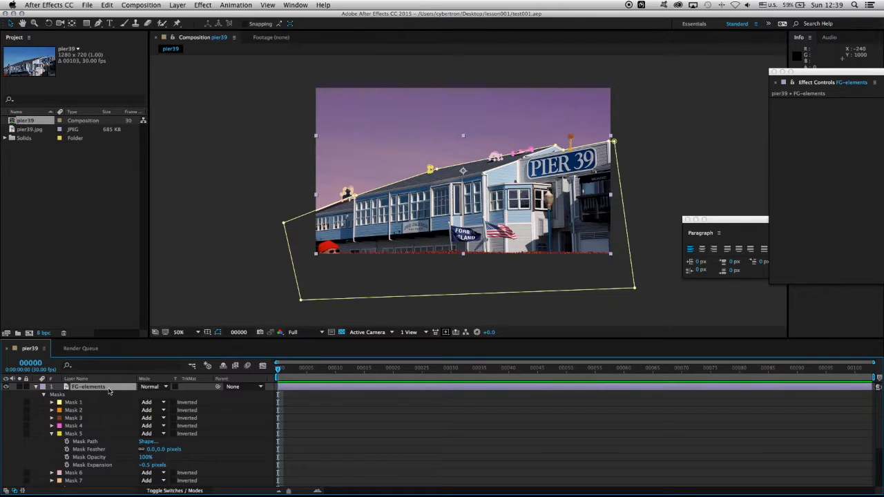
left_click(20, 387)
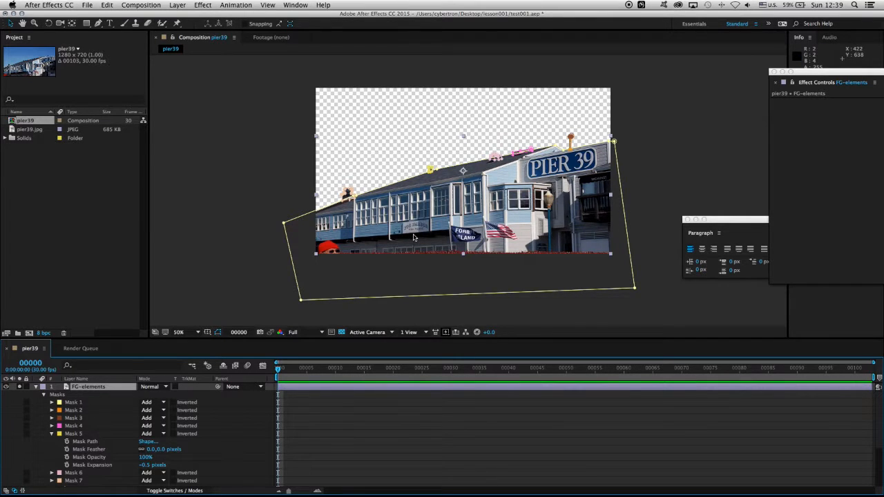
scroll(414, 237, "up", 1)
scroll(414, 237, "down", 1)
Step: Display the composition's Alpha channel and hide the mask path outlines to examine the clean building matte
left_click(280, 332)
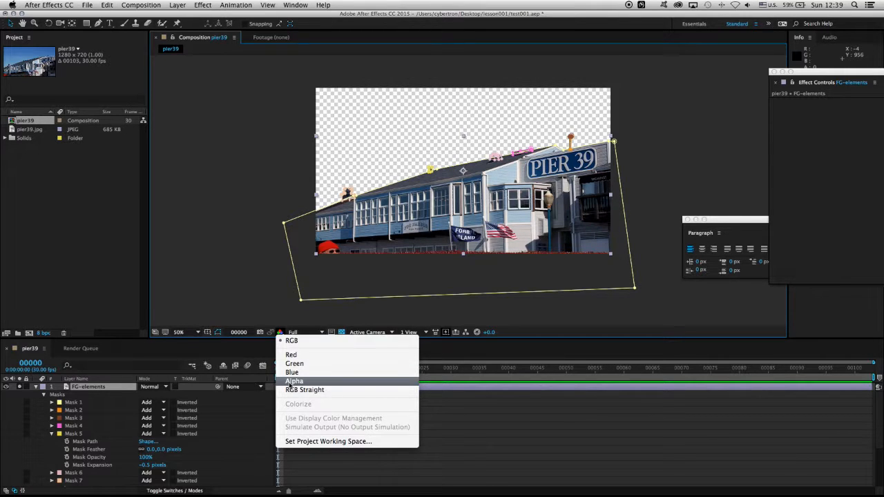
left_click(294, 381)
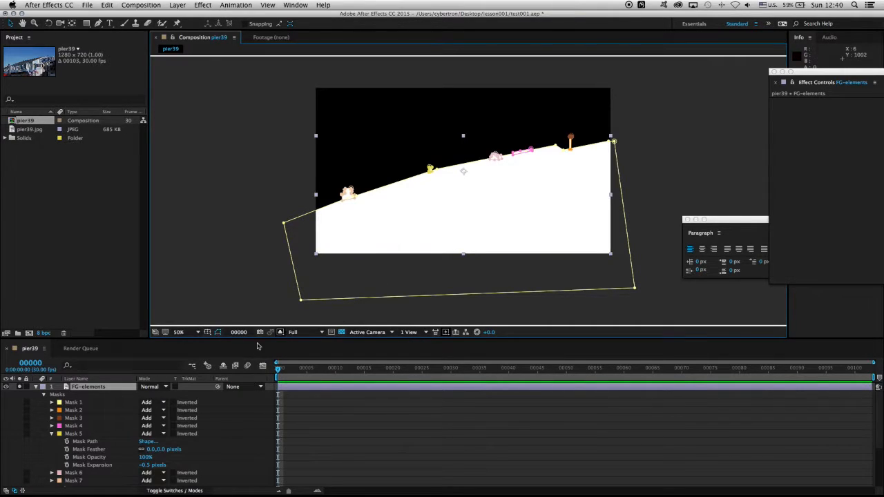
left_click(217, 333)
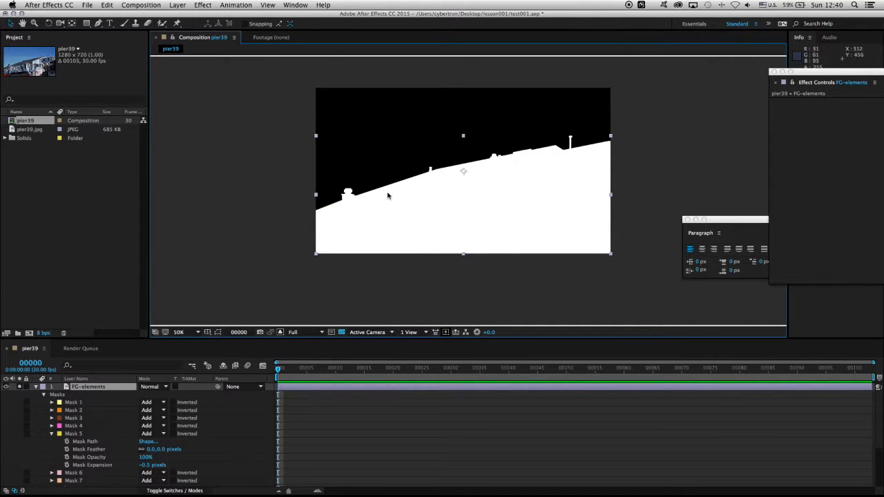
Step: Return the composition view to RGB and turn off solo on the FG-elements layer
left_click(281, 334)
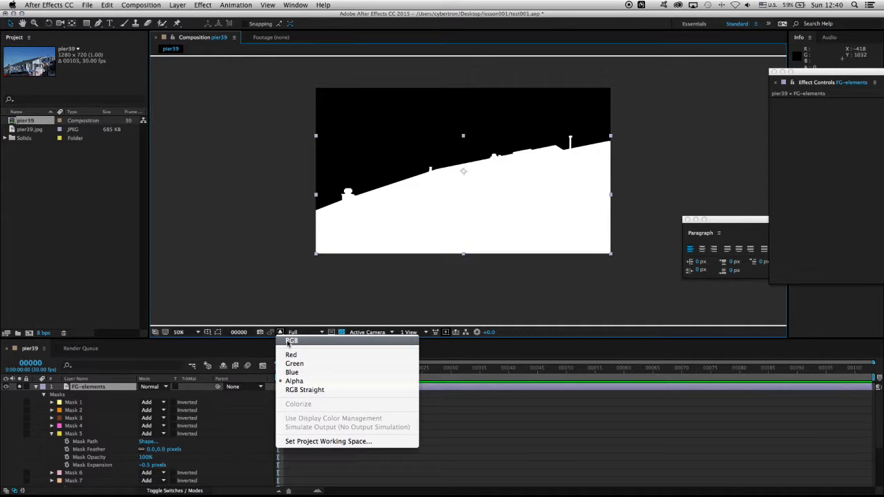
left_click(290, 341)
left_click(105, 392)
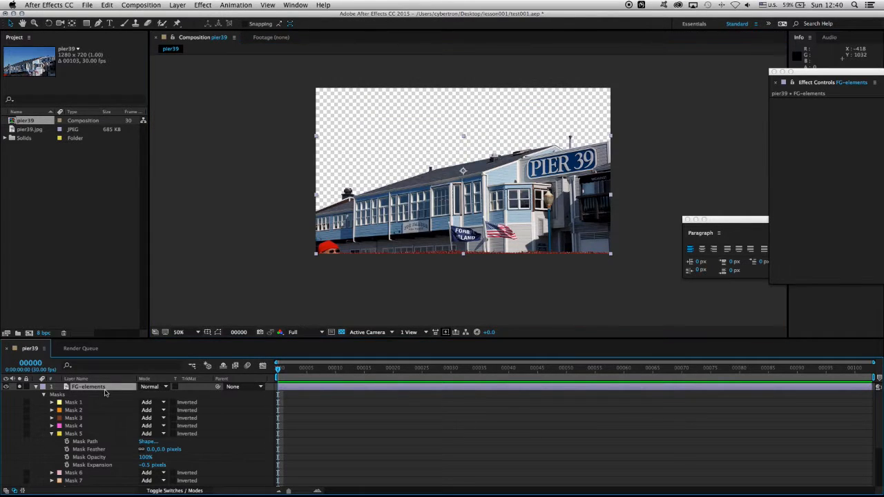
left_click(20, 388)
Step: Collapse the FG-elements and test-card layer properties, and hide the test-card layer
left_click(38, 387)
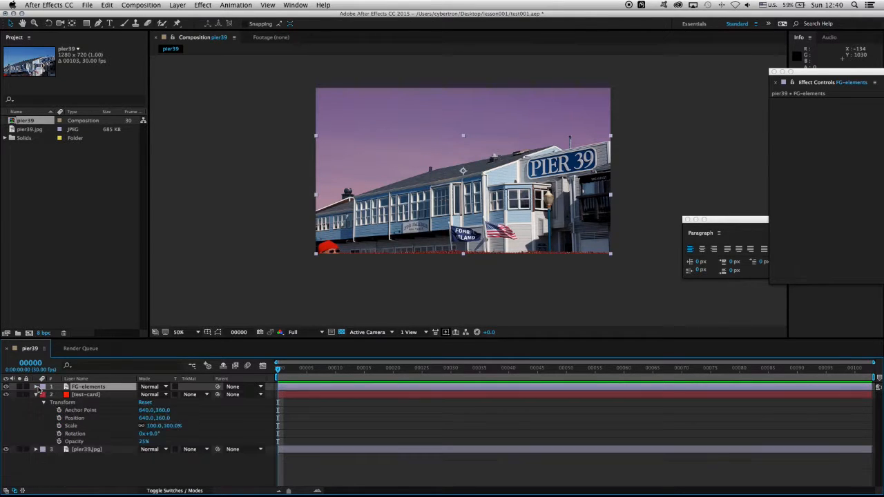
left_click(41, 395)
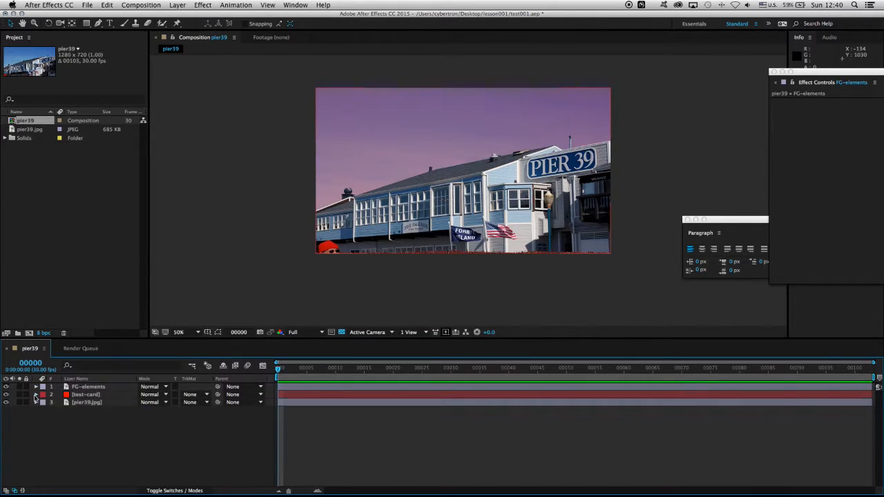
left_click(36, 395)
left_click(6, 394)
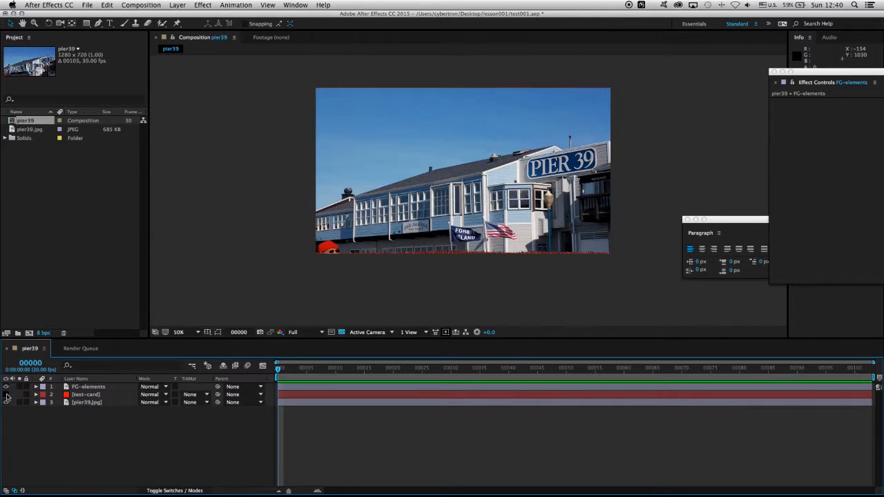
Step: Import mountain.jpg from the lesson001 folder into the project as footage
left_click(94, 404)
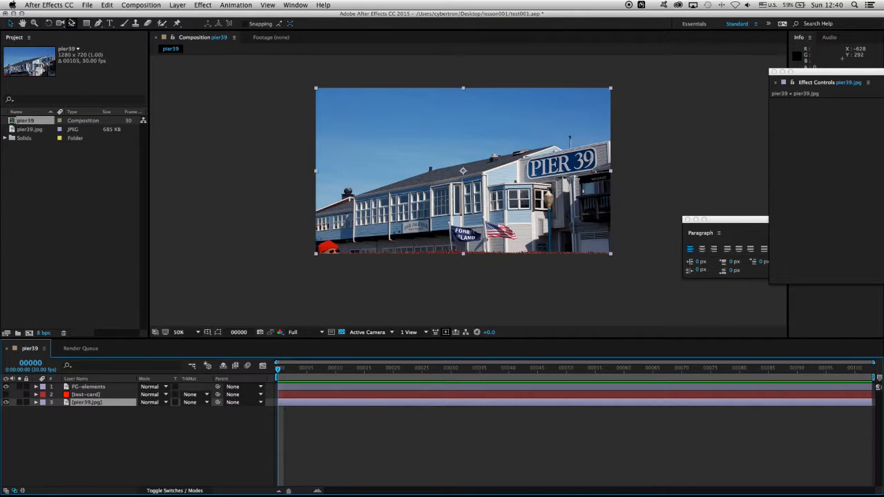
left_click(87, 5)
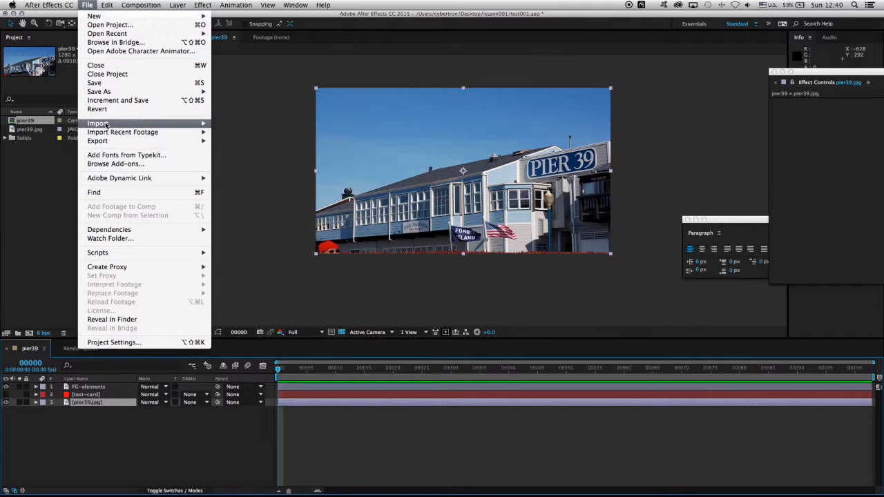
mouse_move(107, 125)
left_click(250, 124)
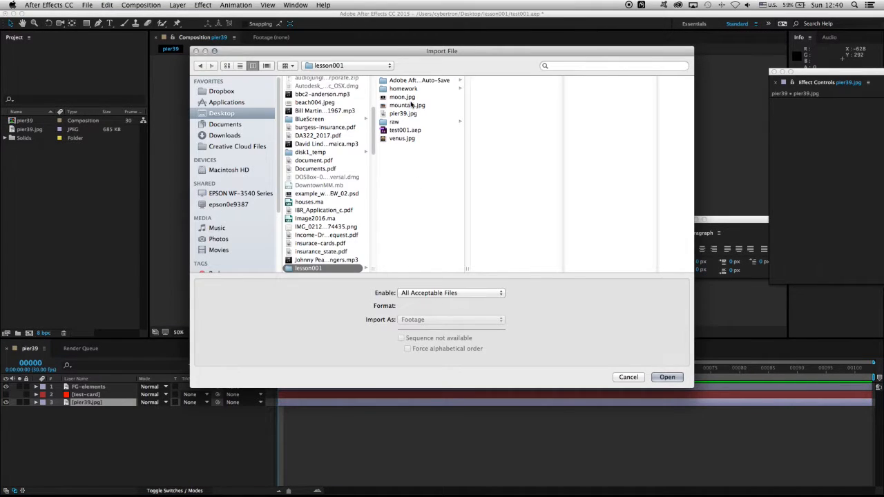
left_click(411, 105)
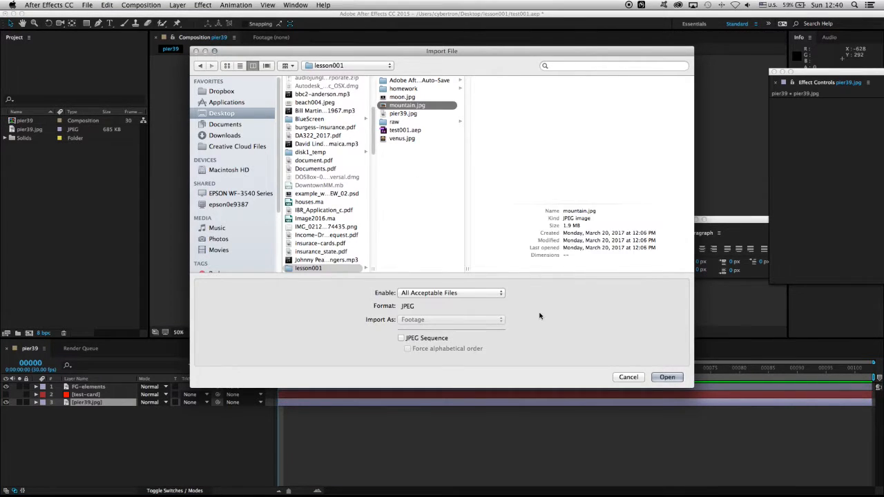
left_click(667, 378)
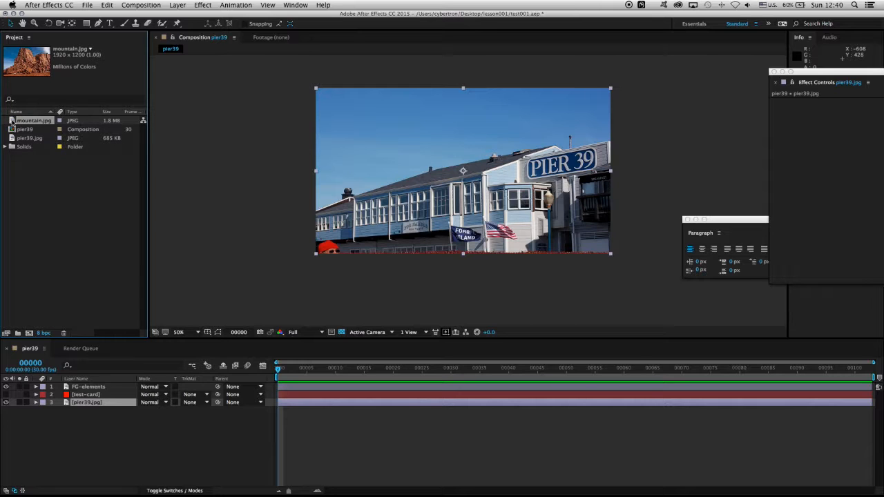
Step: Place mountain.jpg directly beneath FG-elements in the pier39 composition and move it to about 798, 508
left_click_drag(11, 121, 102, 396)
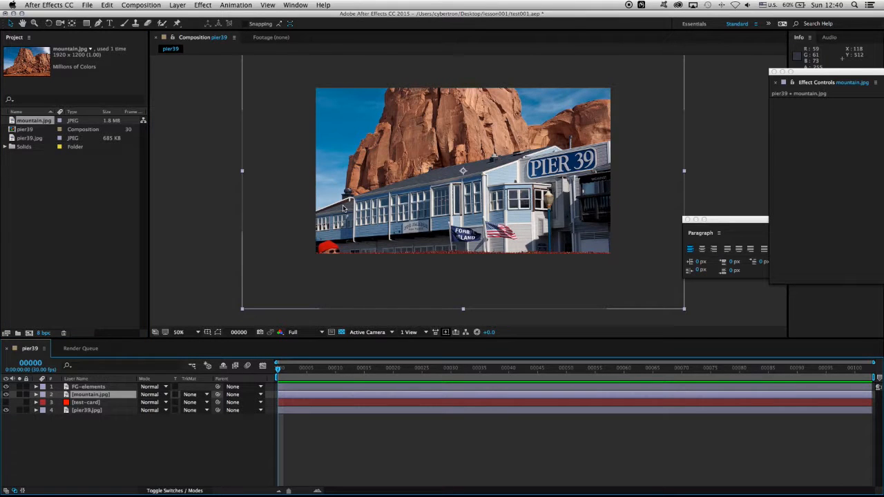
mouse_move(453, 122)
left_mouse_down()
mouse_move(480, 160)
mouse_move(455, 124)
left_mouse_up()
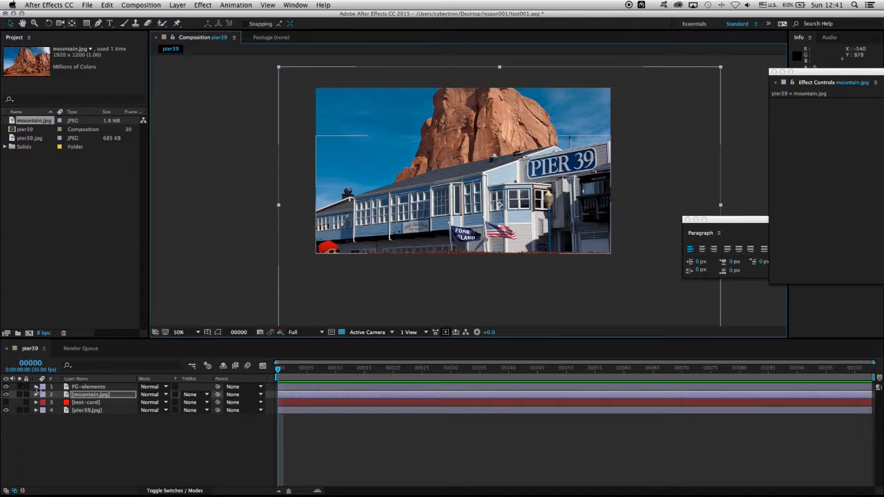
Step: Scale the mountain.jpg layer to 66% and reposition it at about 774, 400 behind the roofline
left_click(36, 394)
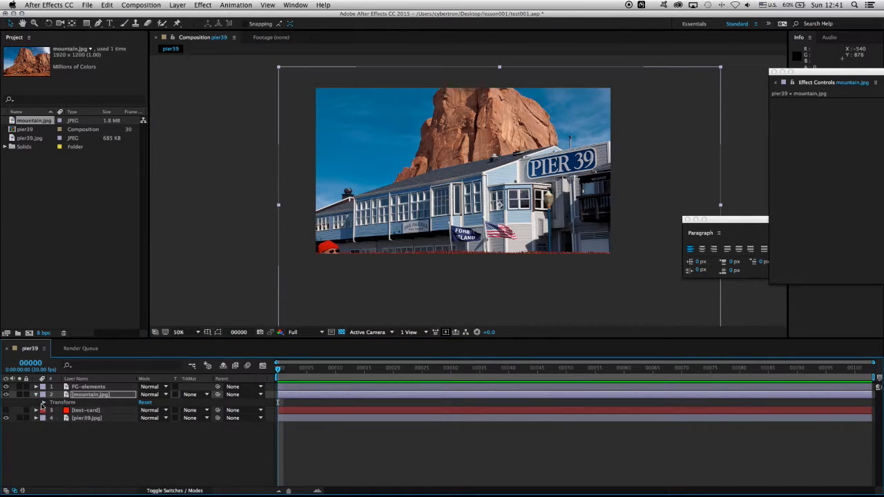
left_click(42, 403)
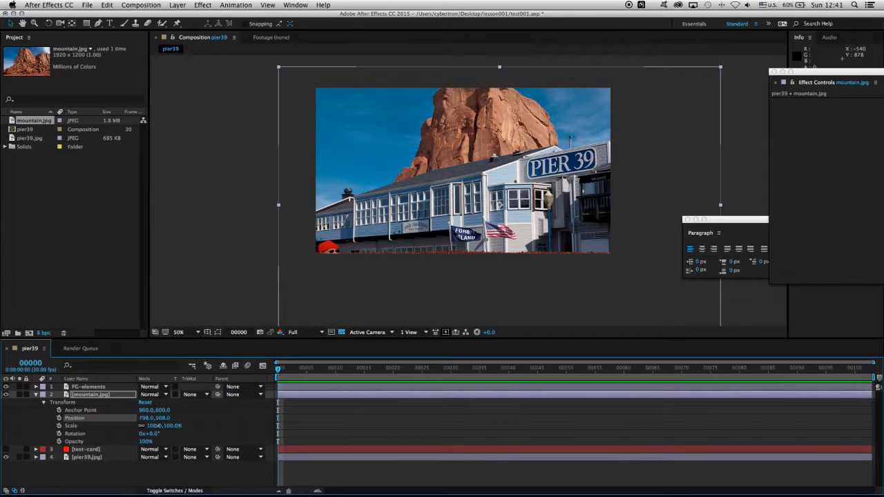
left_click_drag(158, 426, 147, 426)
left_click_drag(506, 159, 508, 141)
left_click_drag(152, 426, 147, 426)
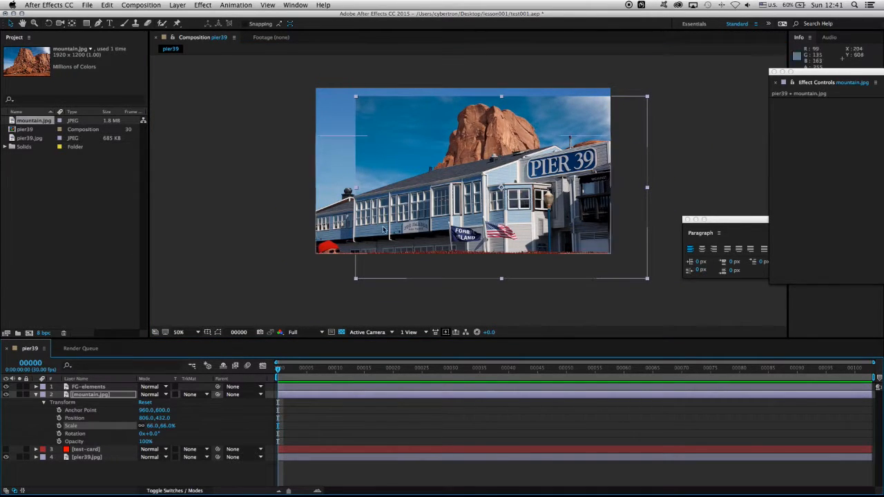
left_click_drag(484, 204, 476, 196)
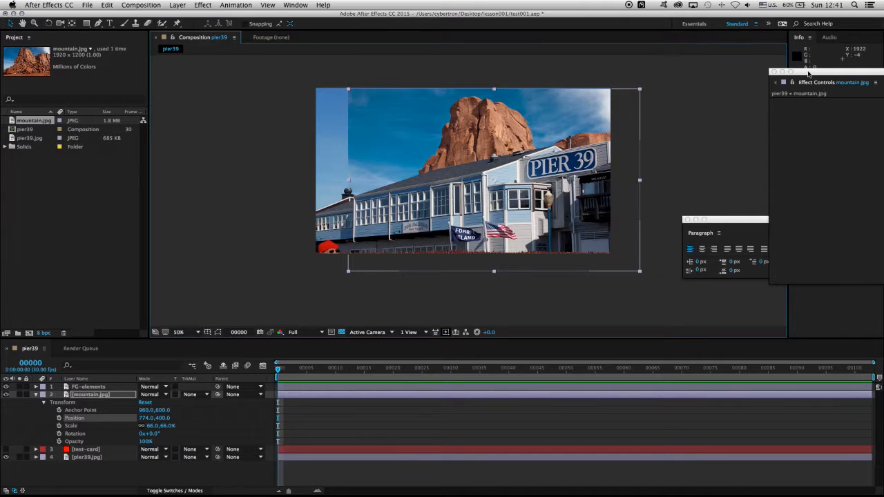
Step: Apply the Color Range keying effect to the mountain.jpg layer
left_click_drag(808, 72, 728, 80)
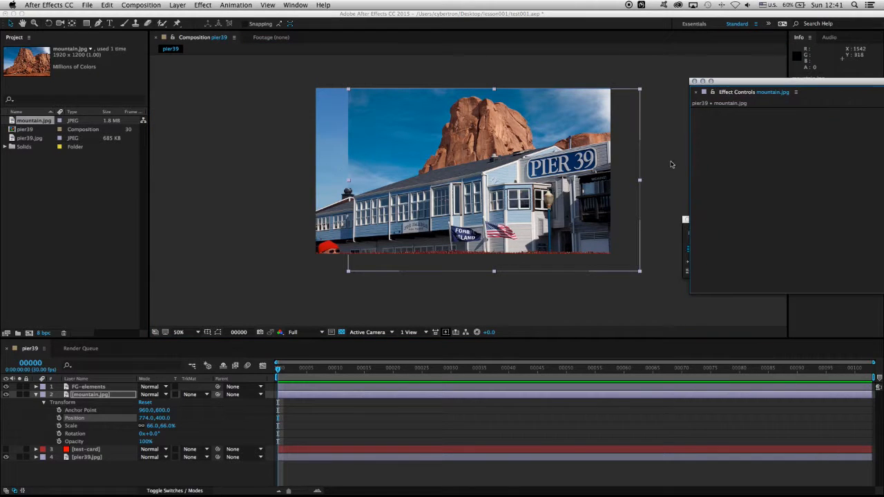
left_click(198, 6)
left_click(208, 4)
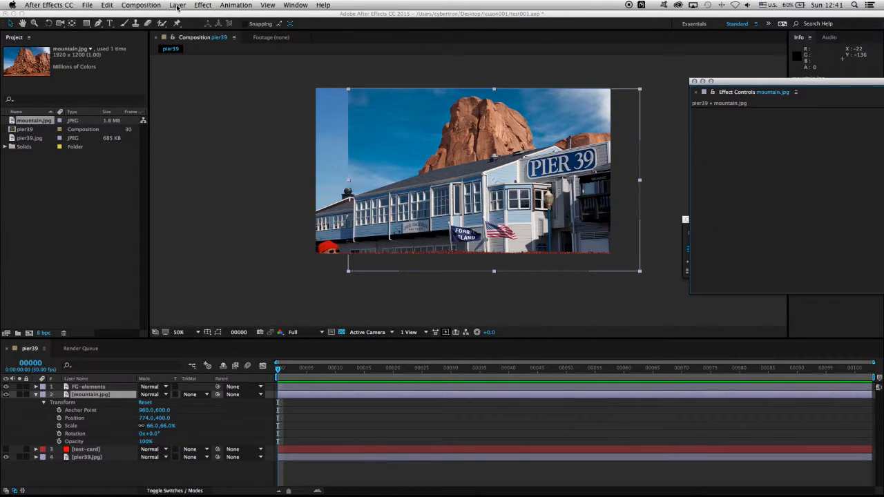
left_click(205, 5)
mouse_move(234, 127)
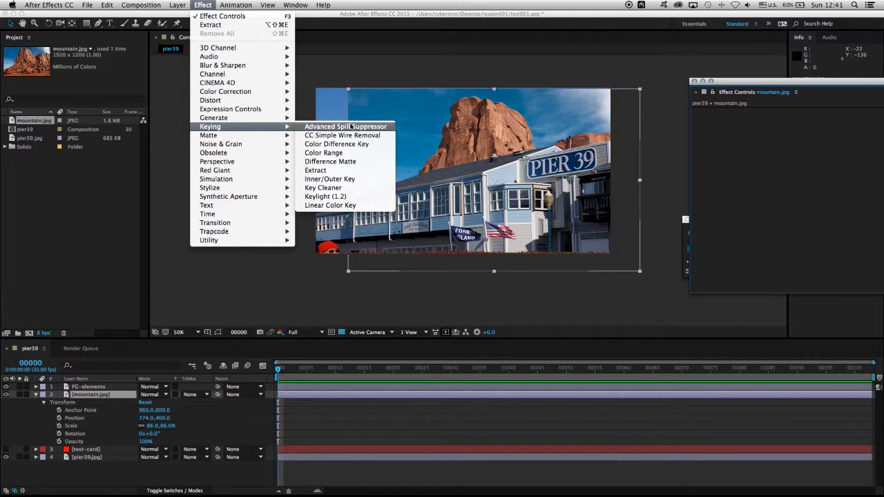
left_click(338, 153)
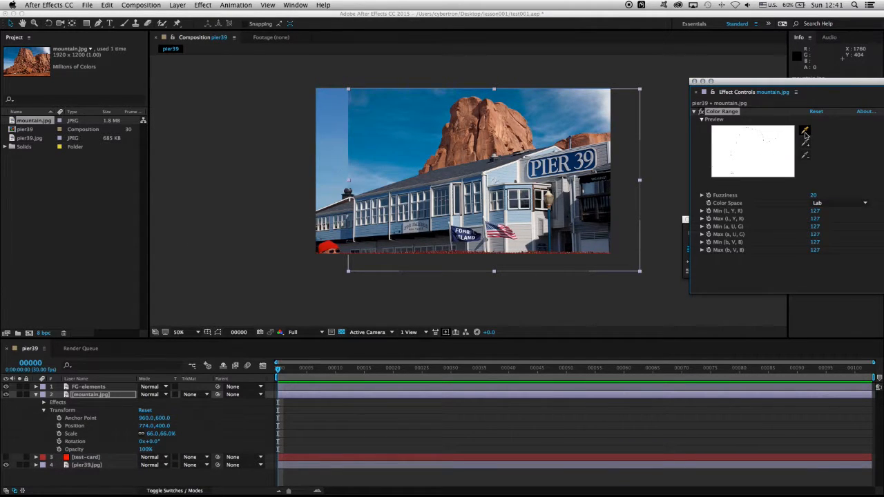
Step: Sample the blue sky beside the mountain as the Color Range key, and add a second sky sample nearer the rock
left_click_drag(805, 82, 719, 78)
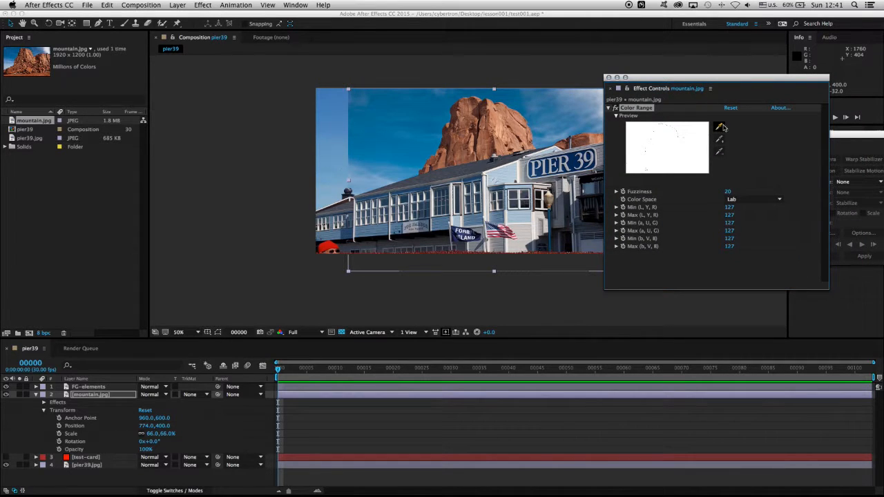
left_click(719, 125)
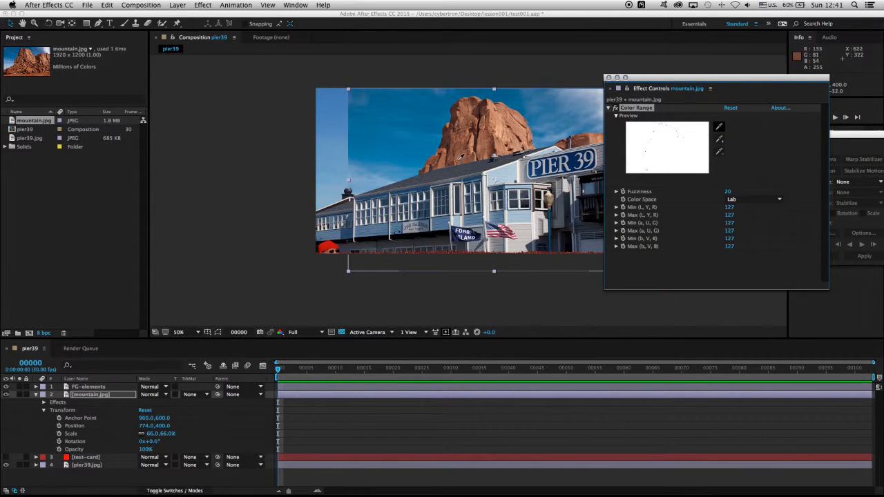
left_click(404, 158)
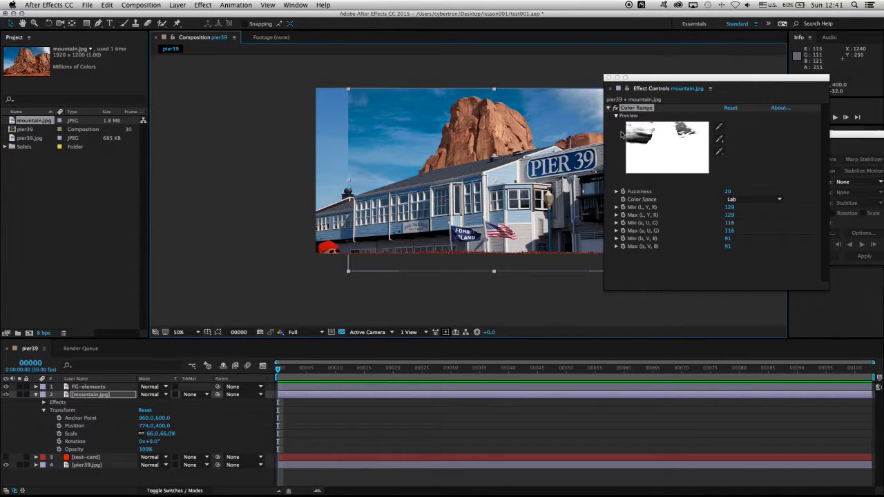
left_click(719, 141)
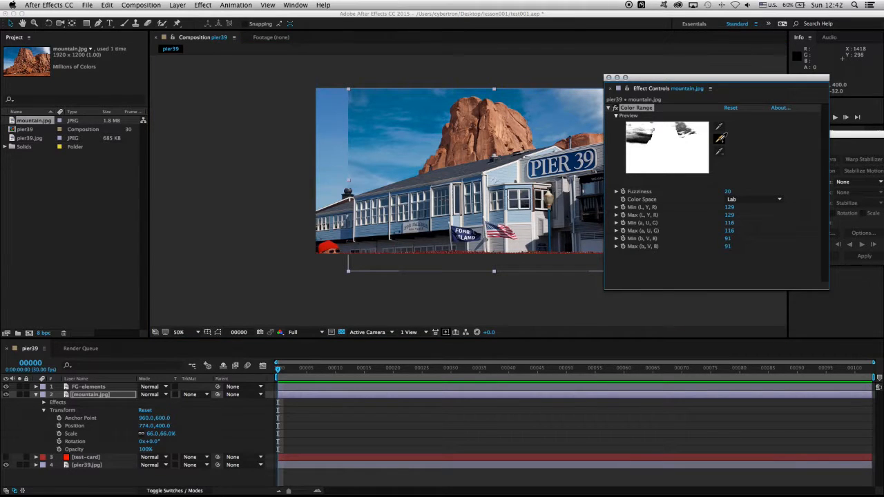
left_click(427, 137)
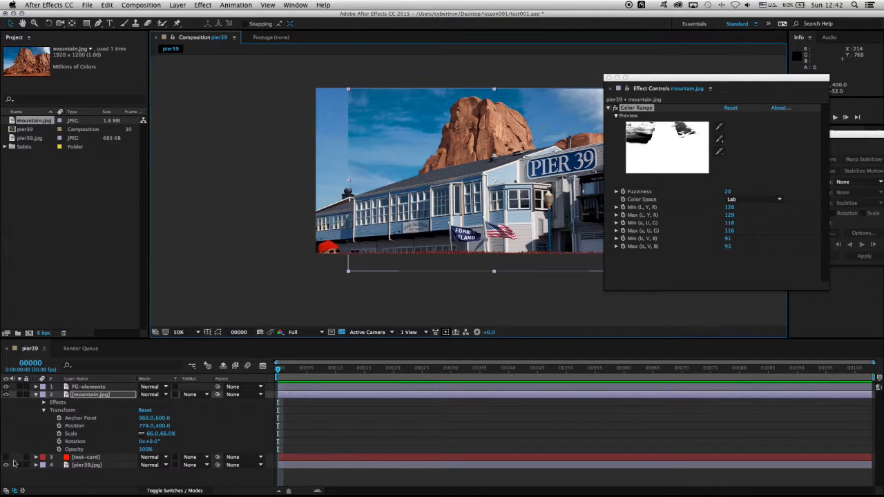
Step: Hide the pier39.jpg background layer and add the darker blue sky beside the mountain's peak to mountain.jpg's Color Range key
left_click(92, 467)
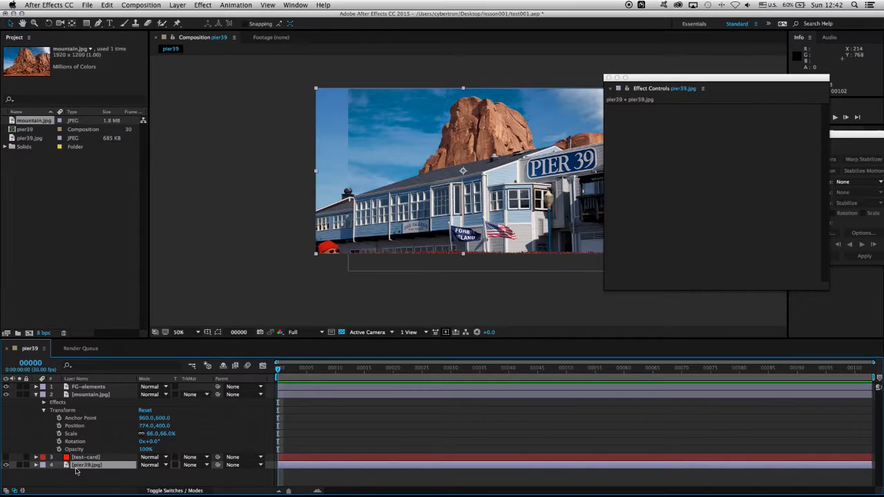
left_click(5, 465)
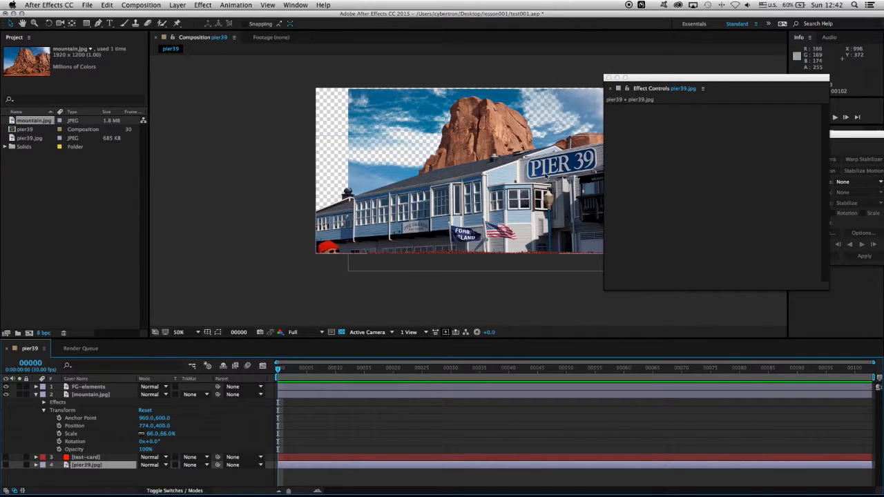
left_click(106, 395)
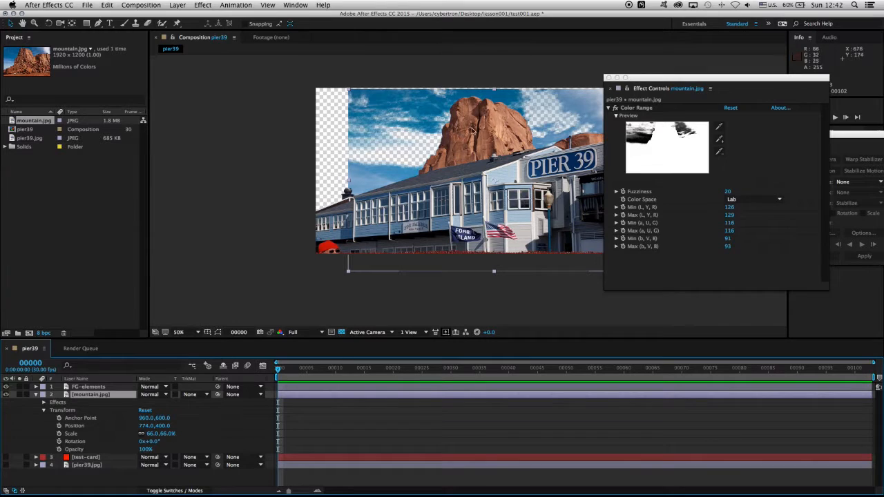
left_click(431, 107)
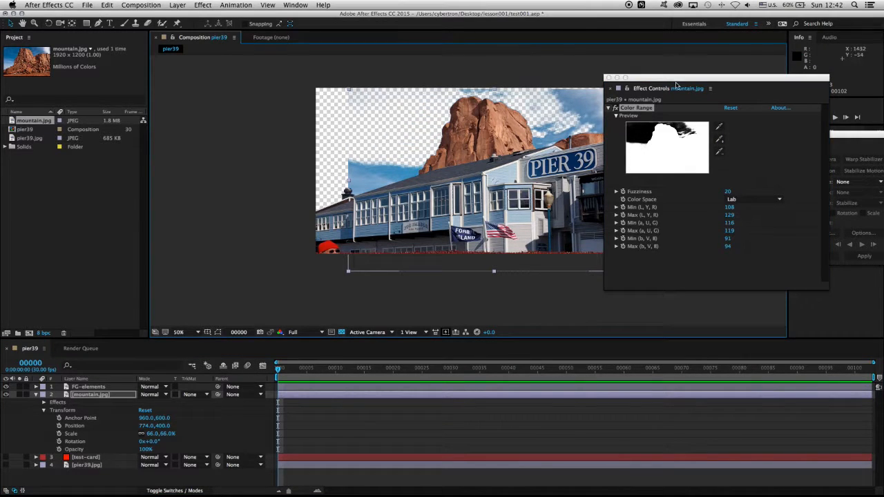
Step: Add the pale clouds beside the mountain and the leftover sky above its peak to mountain.jpg's Color Range key
left_click(594, 95)
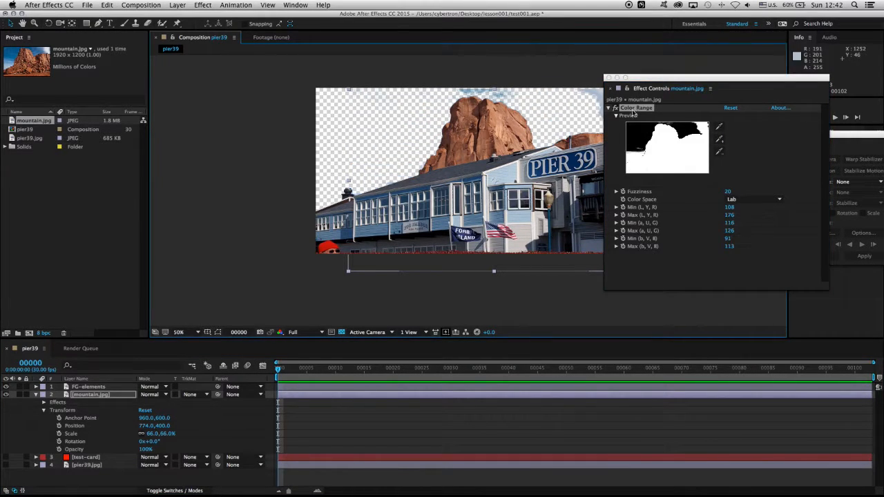
left_click(719, 139)
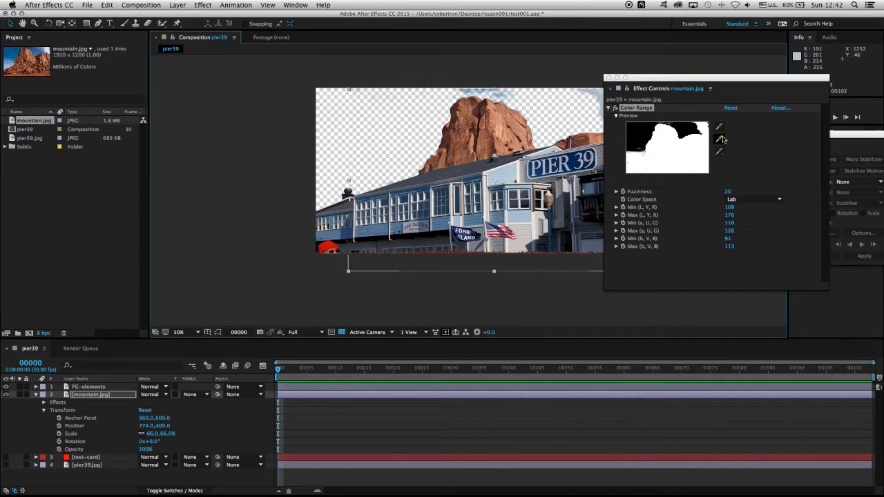
left_click(482, 89)
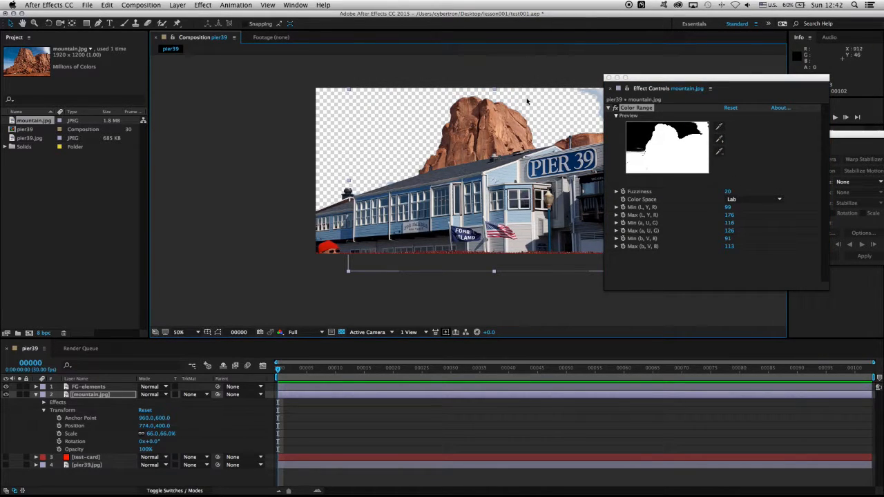
Step: Dock the Effect Controls panel again and add two samples of the cloud remnant at the image's right edge to the Color Range key
mouse_move(660, 84)
left_mouse_down()
mouse_move(756, 82)
mouse_move(658, 83)
left_mouse_up()
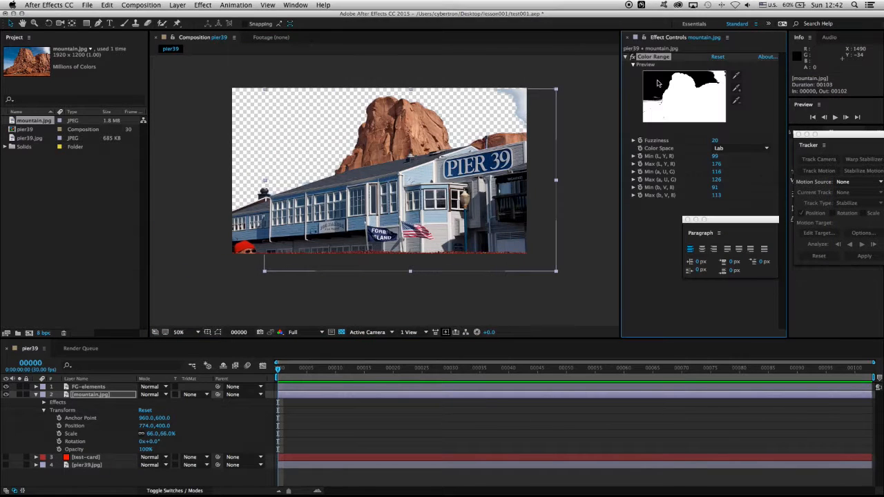
left_click(737, 89)
left_click(517, 101)
left_click(738, 89)
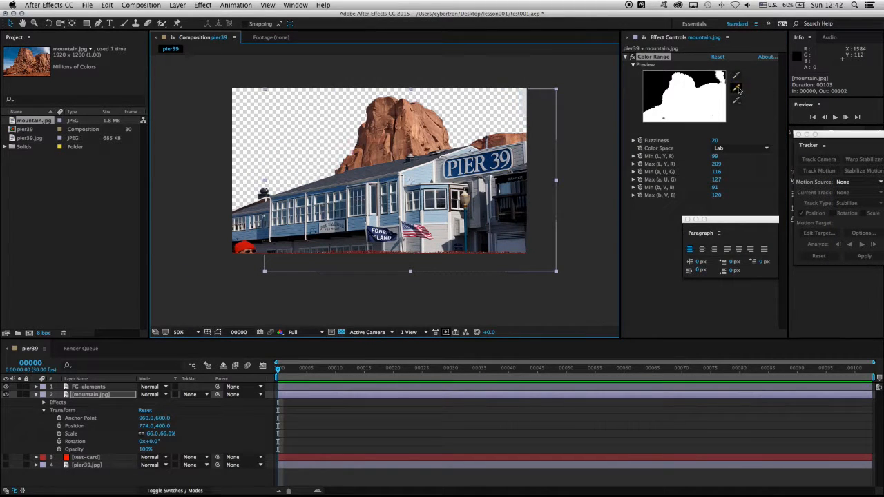
left_click(525, 101)
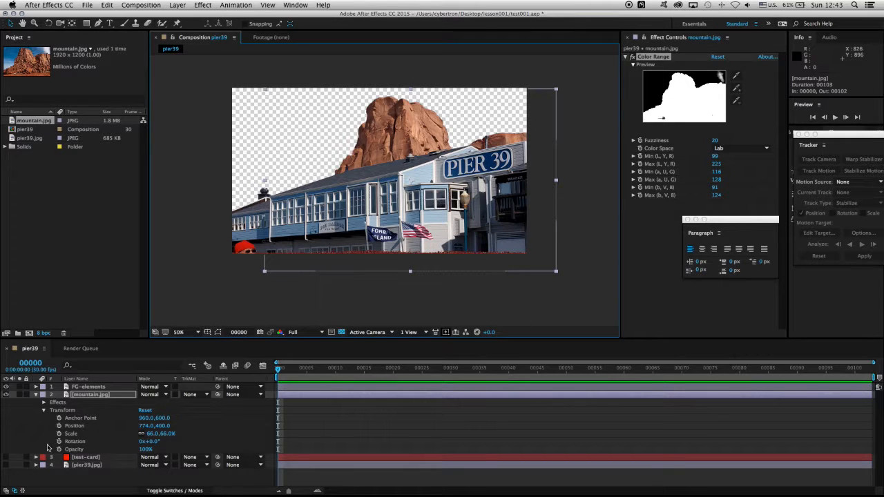
Step: Turn the pier39.jpg background layer back on and apply the Gamma/Pedestal/Gain effect to the mountain.jpg layer
left_click(95, 467)
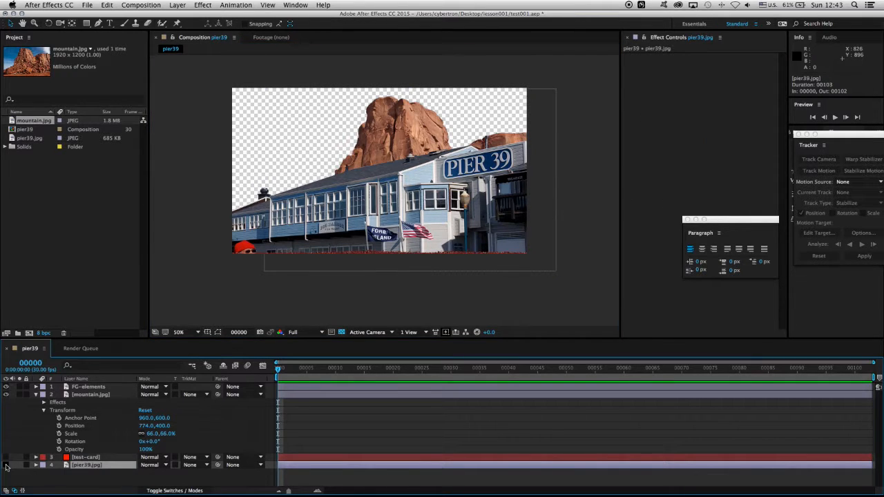
left_click(6, 466)
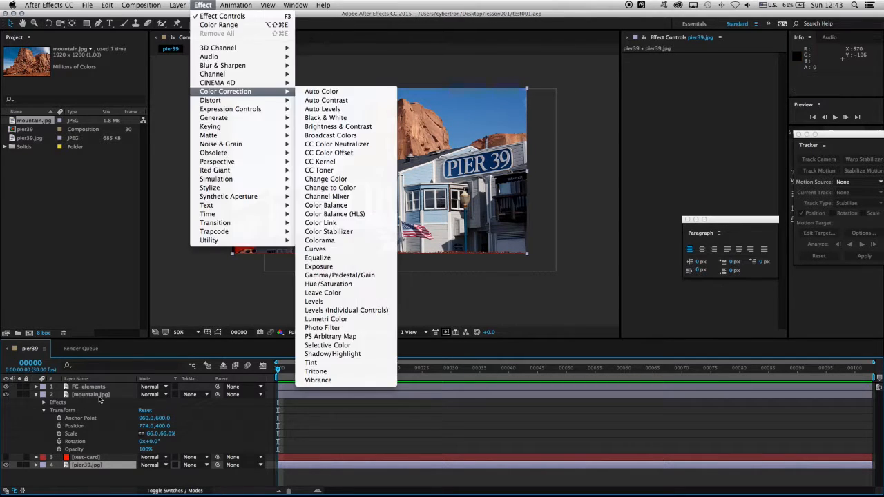
left_click(99, 395)
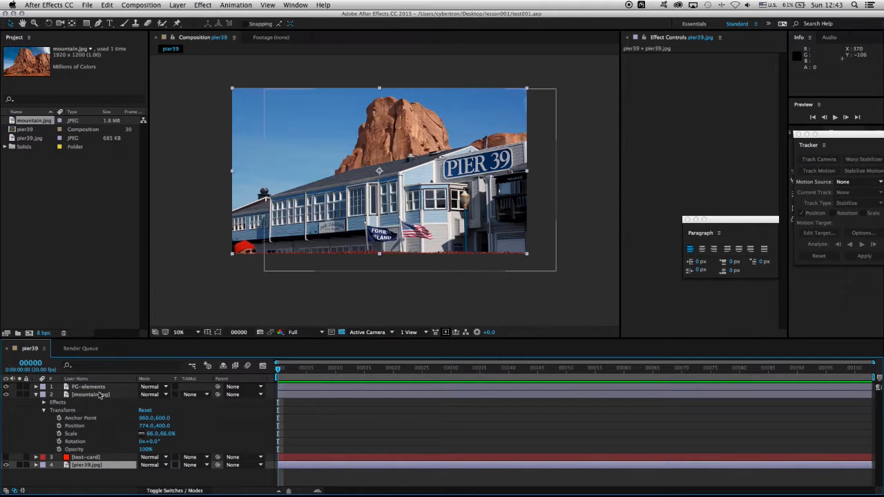
left_click(99, 395)
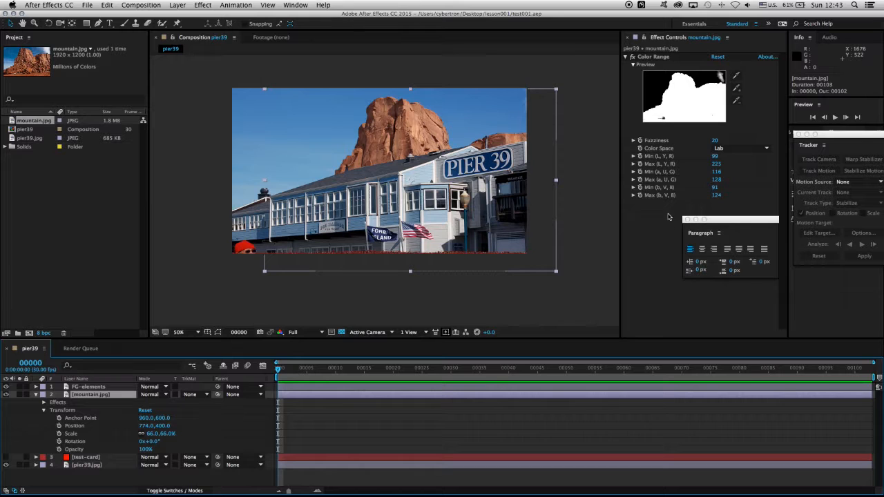
left_click(209, 6)
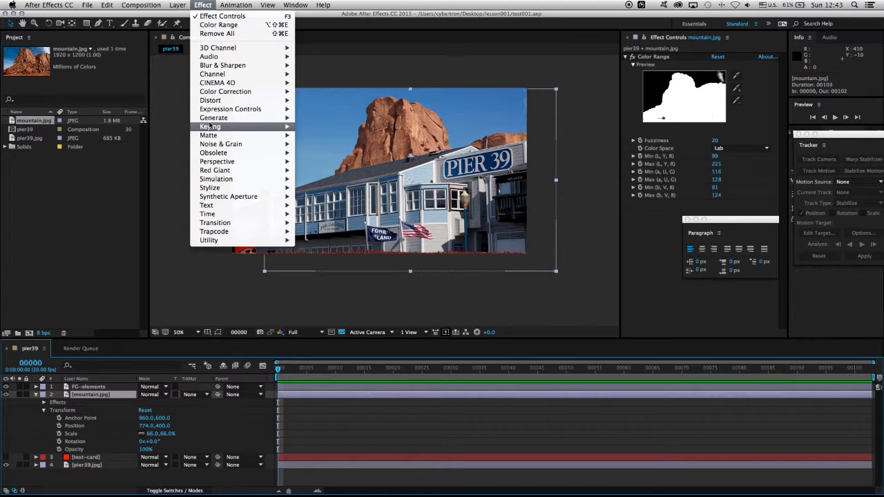
mouse_move(219, 94)
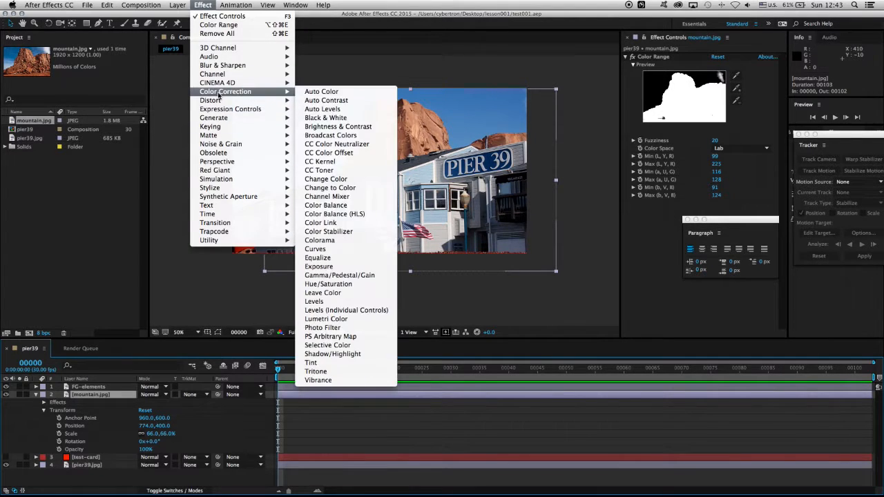
left_click(339, 275)
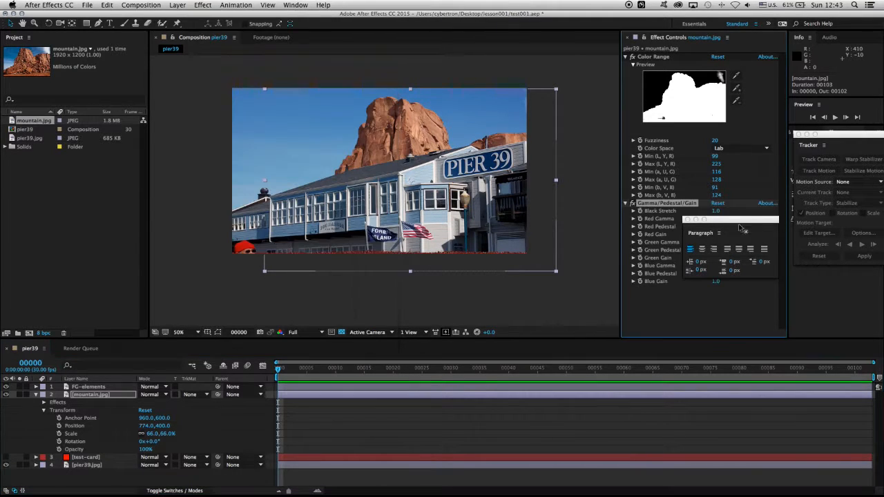
Step: Set the Black Stretch of mountain.jpg's Gamma/Pedestal/Gain effect to 2
left_click(717, 212)
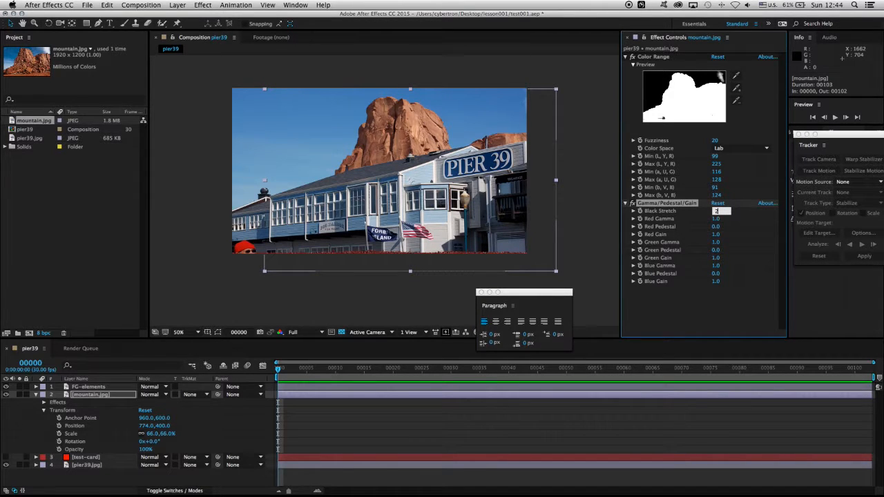
type("2")
key("Return")
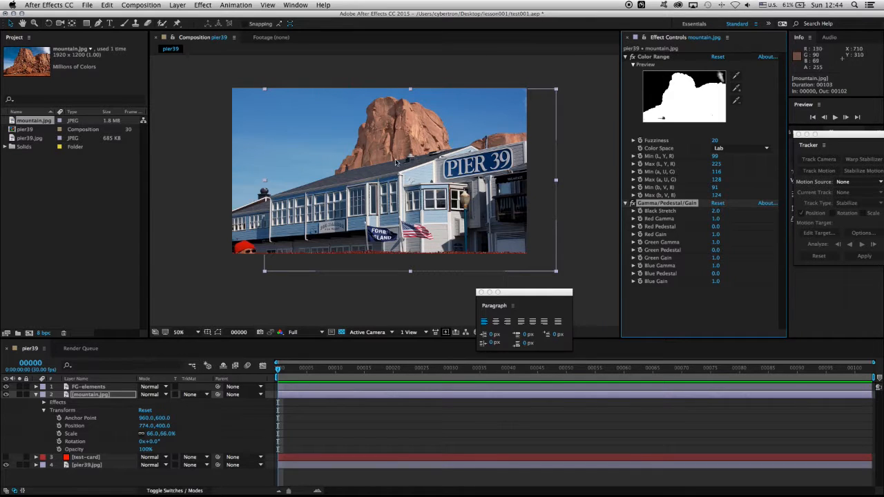
Step: Compare the mountain with and without the Gamma/Pedestal/Gain effect by switching it off and on repeatedly
left_click(633, 203)
left_click(633, 203)
left_click(633, 204)
left_click(633, 204)
left_click(634, 203)
left_click(634, 204)
left_click(633, 203)
left_click(633, 203)
left_click(633, 204)
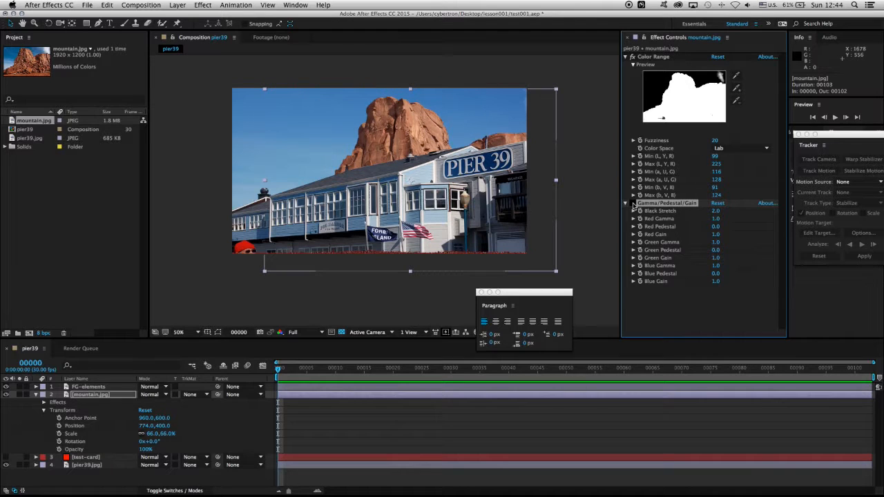
left_click(634, 203)
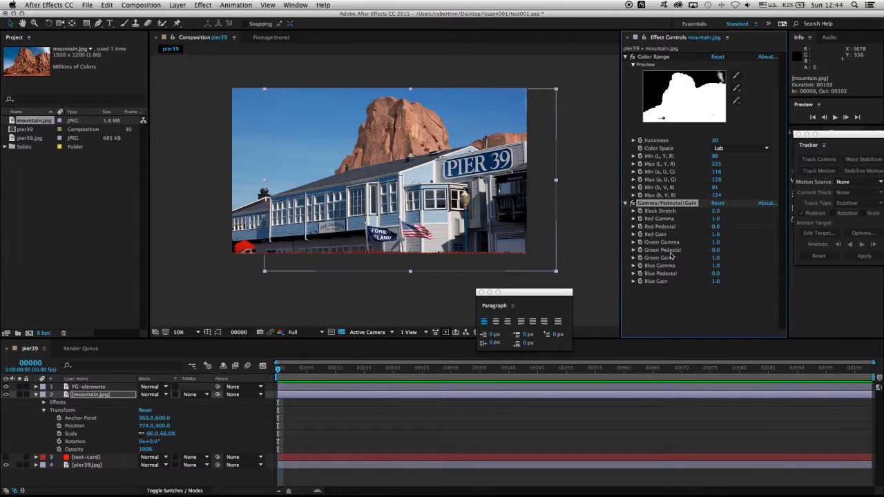
Step: Try a Green Pedestal of 0.2 on the mountain and return it to 0
left_click(716, 251)
type("0.2")
key("Return")
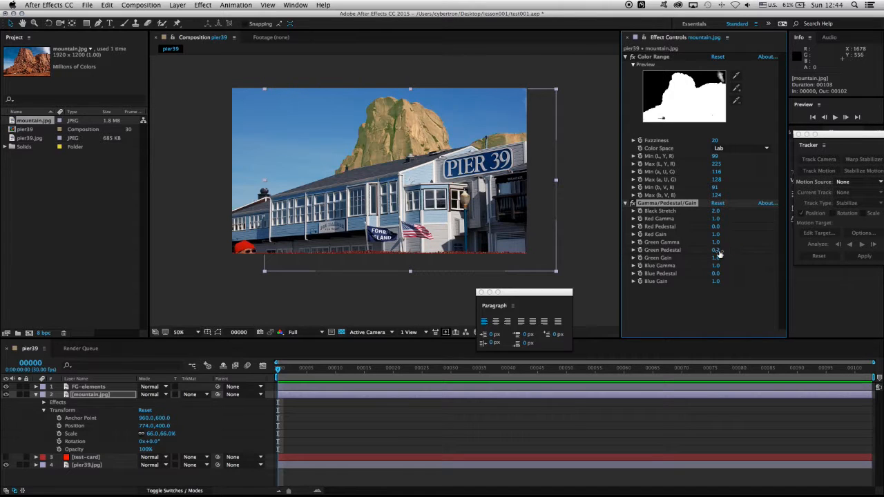
left_click(717, 251)
type("0")
key("Return")
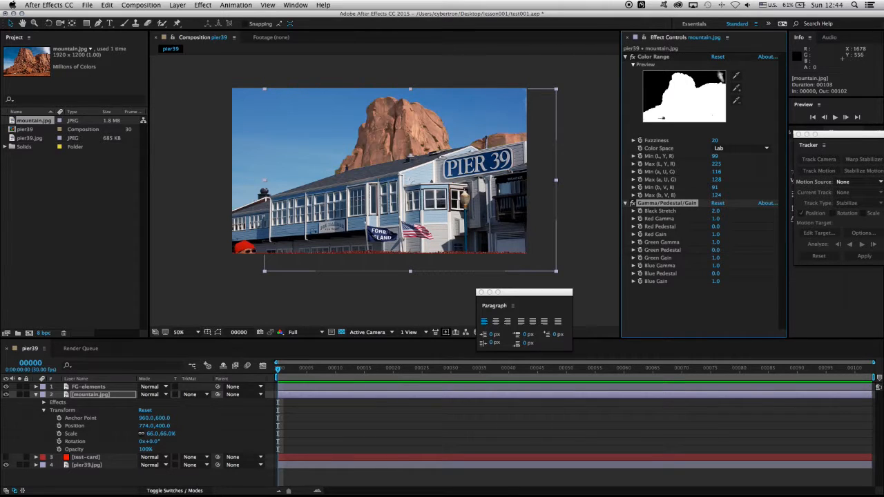
Step: Set the Blue Pedestal of mountain.jpg's Gamma/Pedestal/Gain effect to 0.2
left_click(716, 273)
type("0.2")
key("Return")
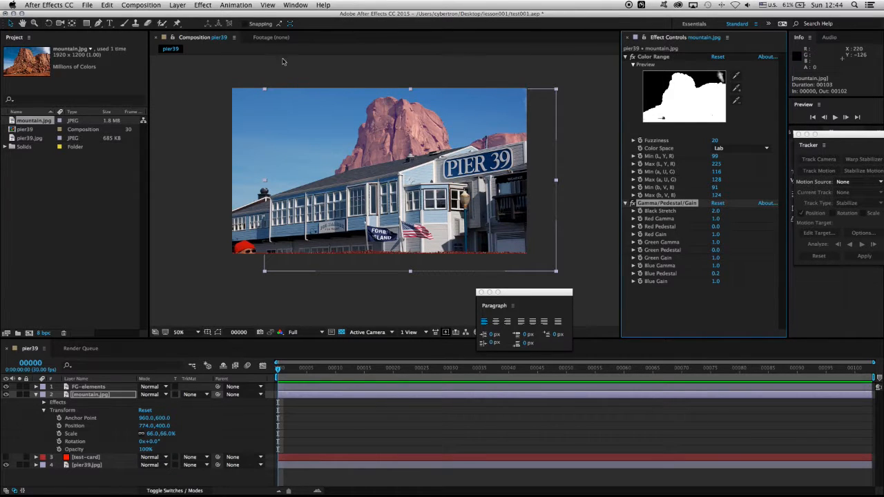
Step: Apply a Box Blur effect to the mountain.jpg layer with a blur radius of 0.7
mouse_move(229, 68)
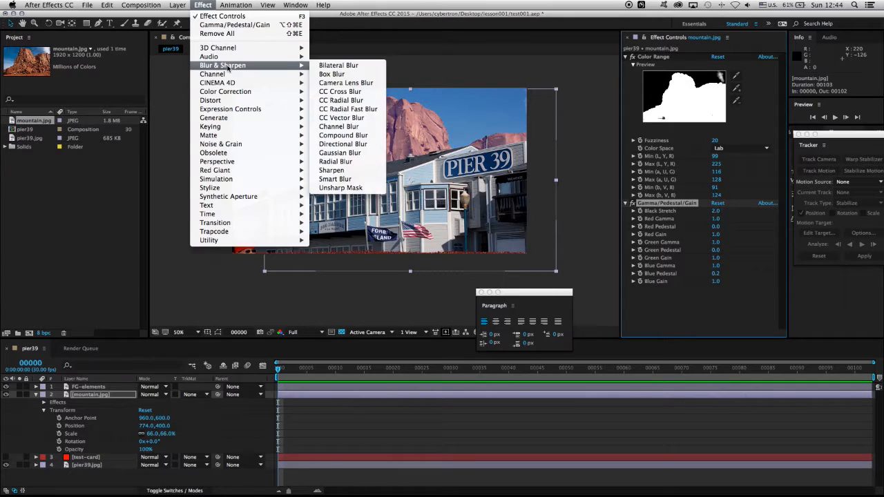
left_click(340, 74)
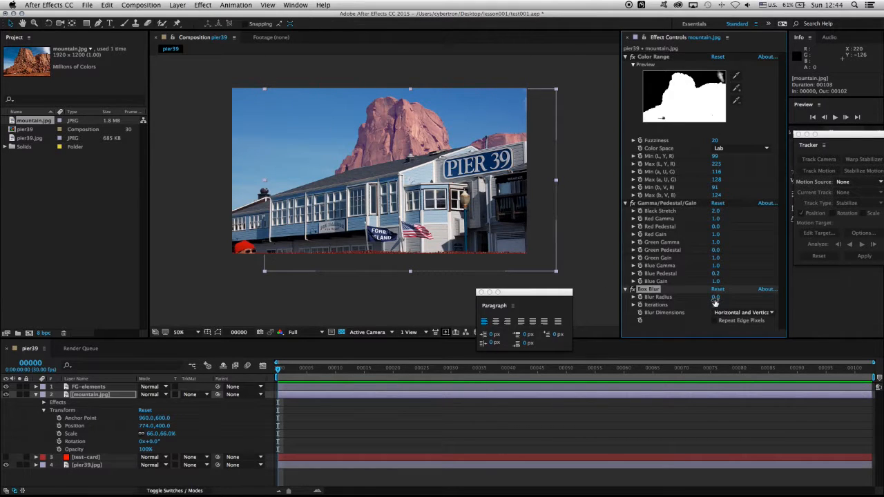
left_click(716, 300)
type("0.7")
key("Return")
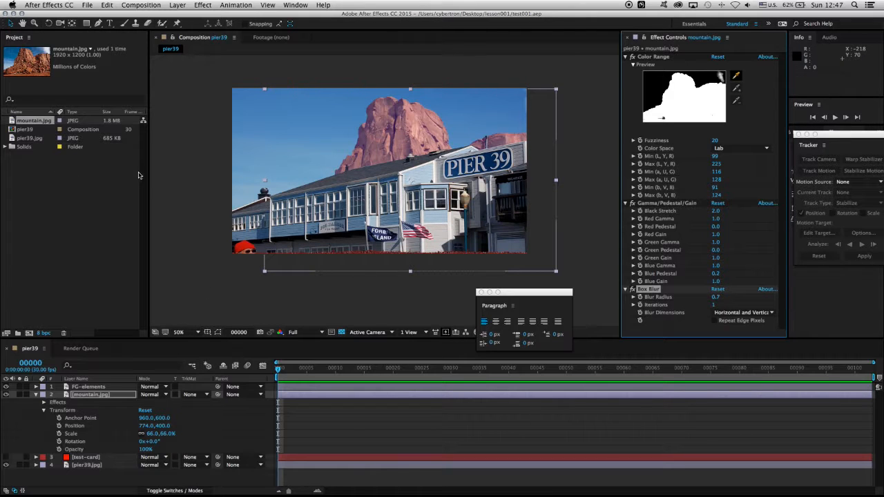
Step: Import moon.jpg and venus.jpg from the lesson001 folder as footage
left_click(89, 6)
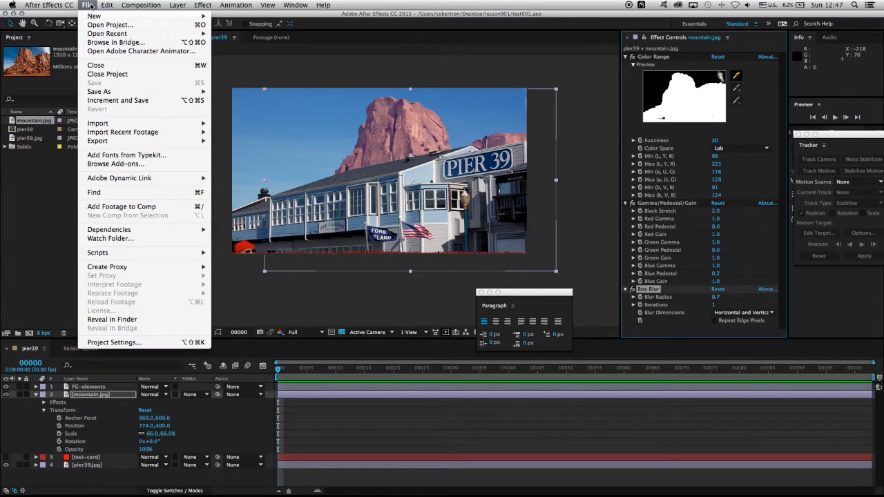
mouse_move(183, 124)
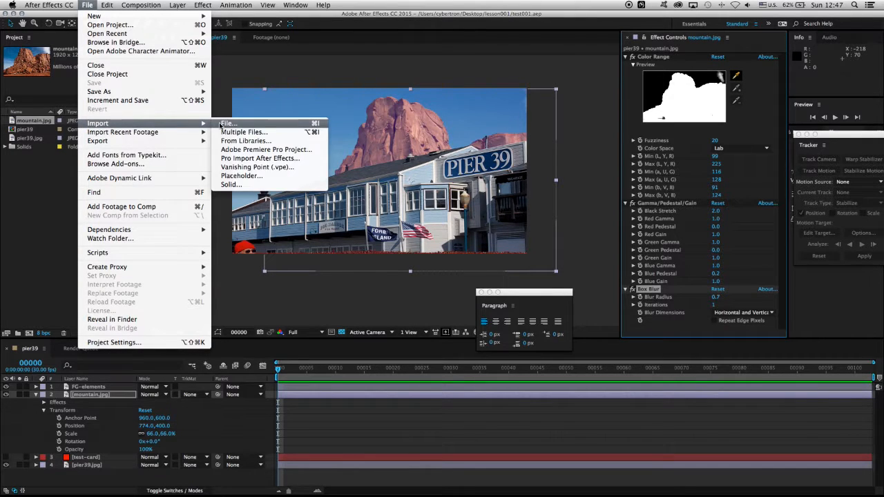
left_click(228, 124)
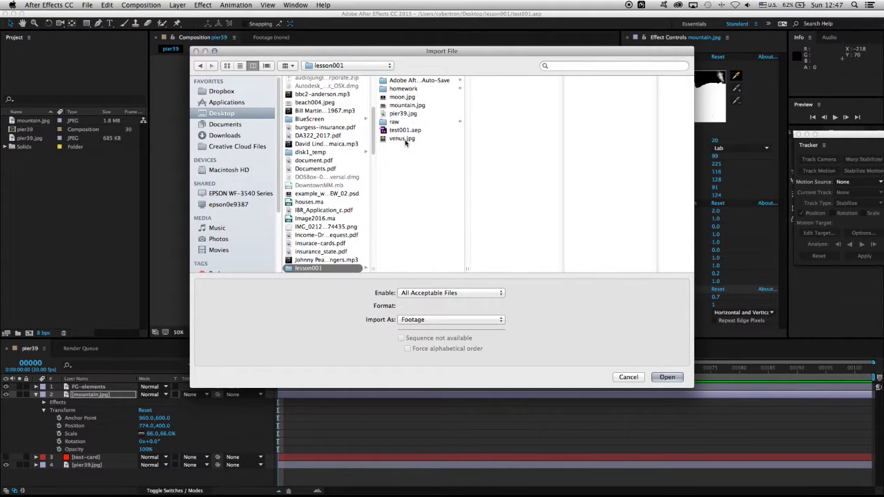
left_click(403, 139)
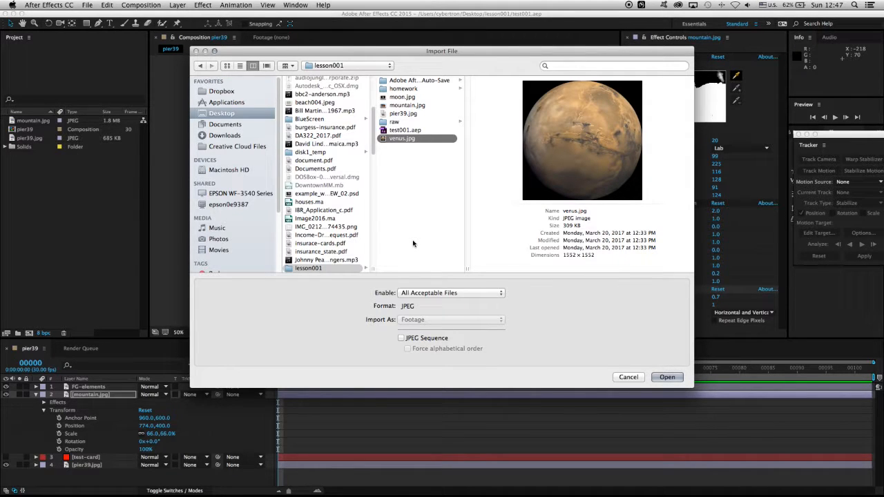
left_click(412, 96, "super")
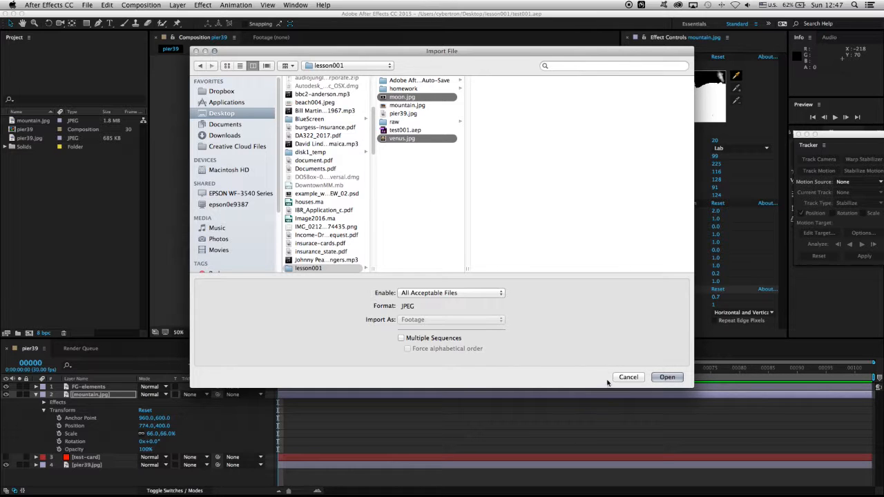
left_click(665, 377)
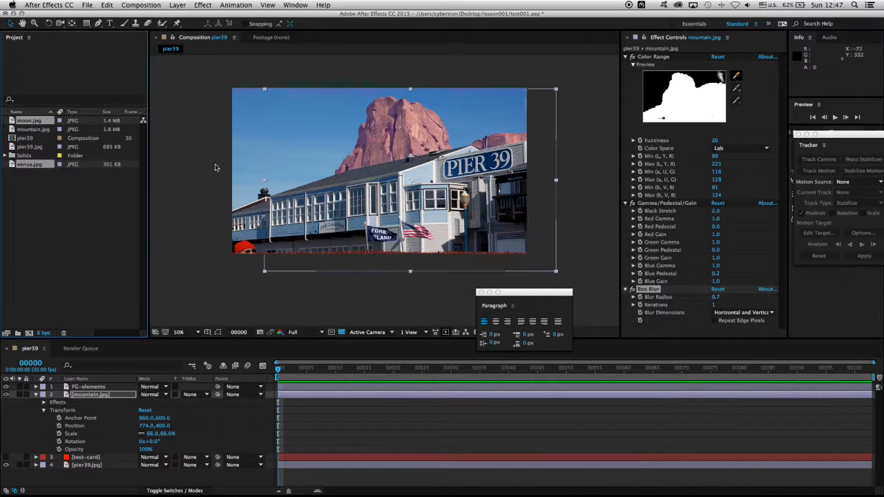
Step: Create a new composition from the venus.jpg footage
left_click(37, 212)
left_click(11, 158)
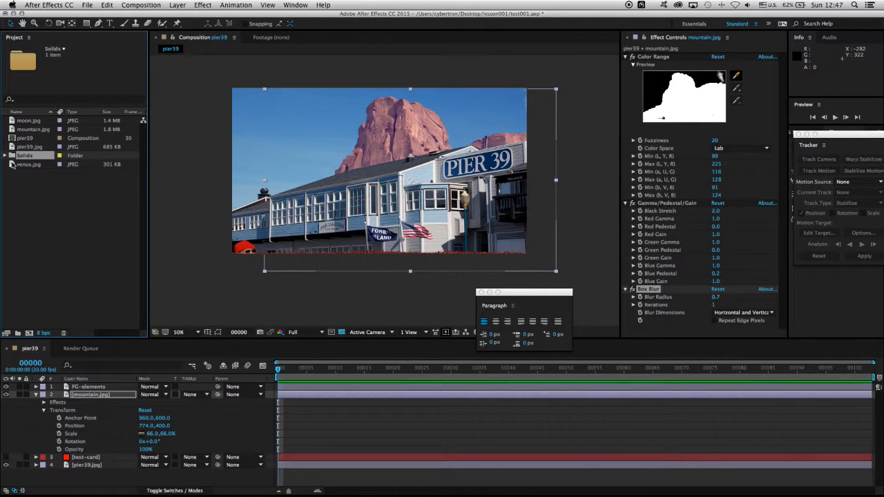
left_click(13, 165)
left_click_drag(12, 165, 31, 337)
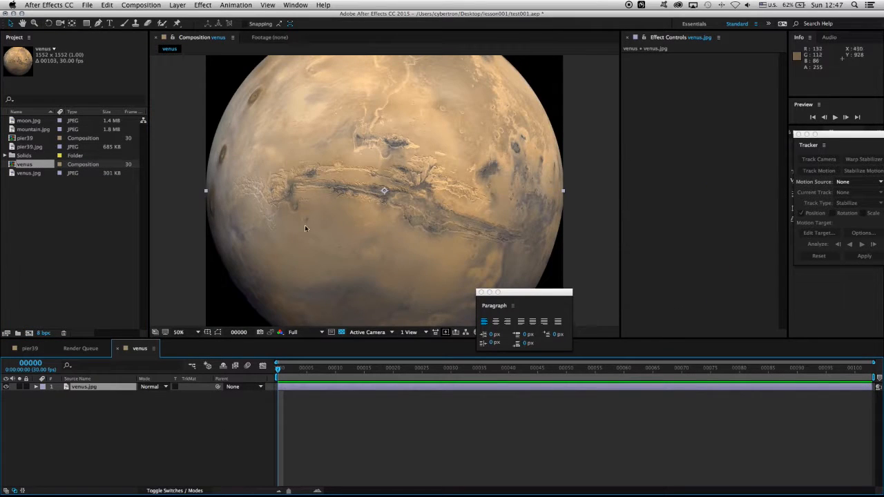
Step: Apply the Extract keying effect to the venus.jpg layer
key("comma")
left_click(180, 5)
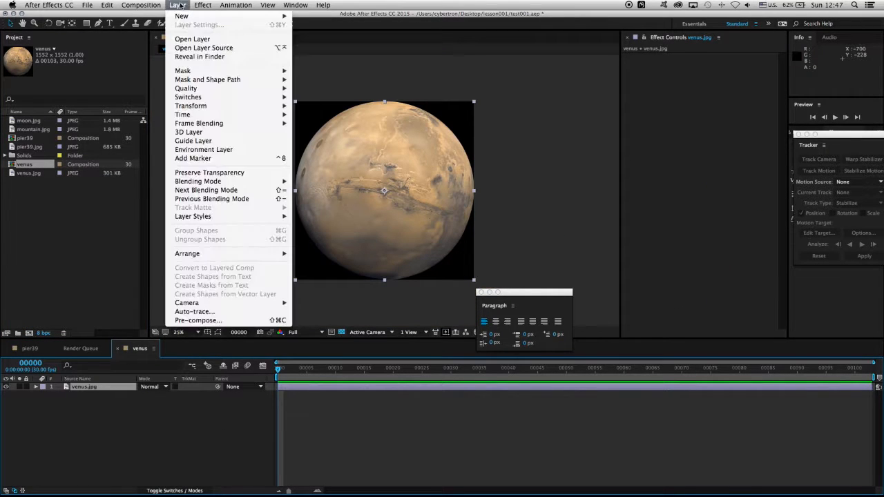
mouse_move(202, 5)
mouse_move(250, 121)
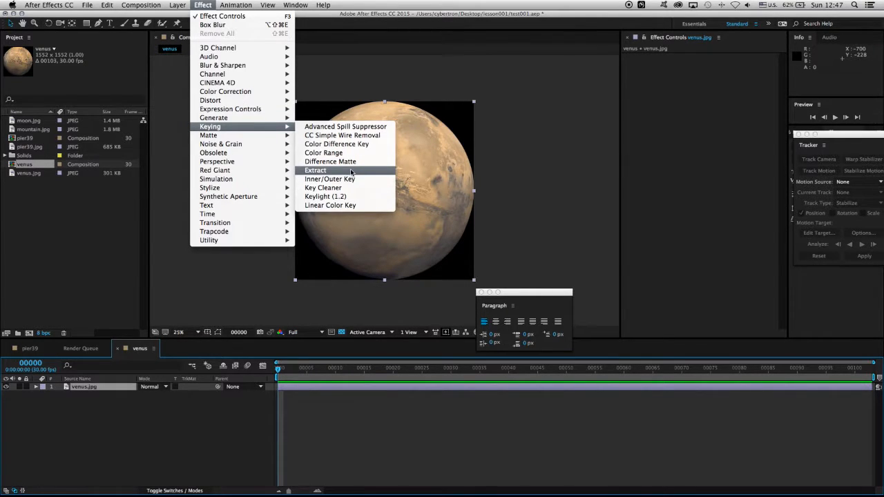
left_click(352, 171)
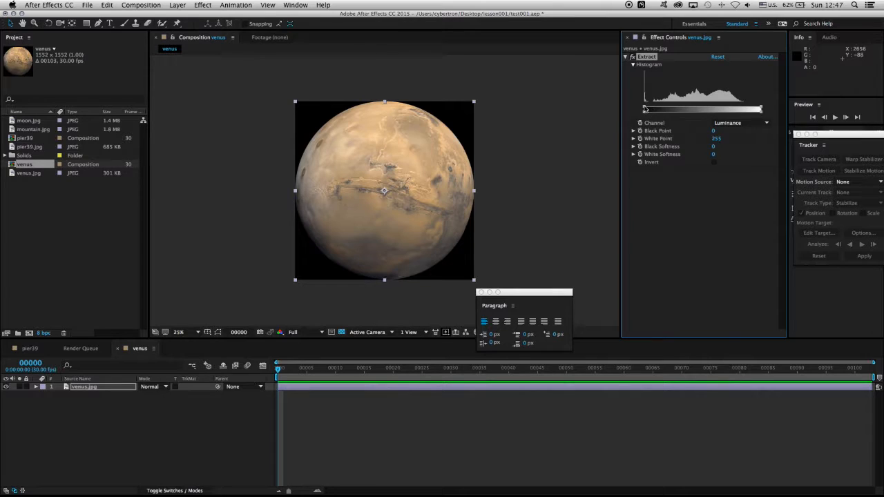
Step: Set the Extract effect's Black Point to 25, Black Softness to 5 and White Point to 156
left_click_drag(645, 109, 653, 116)
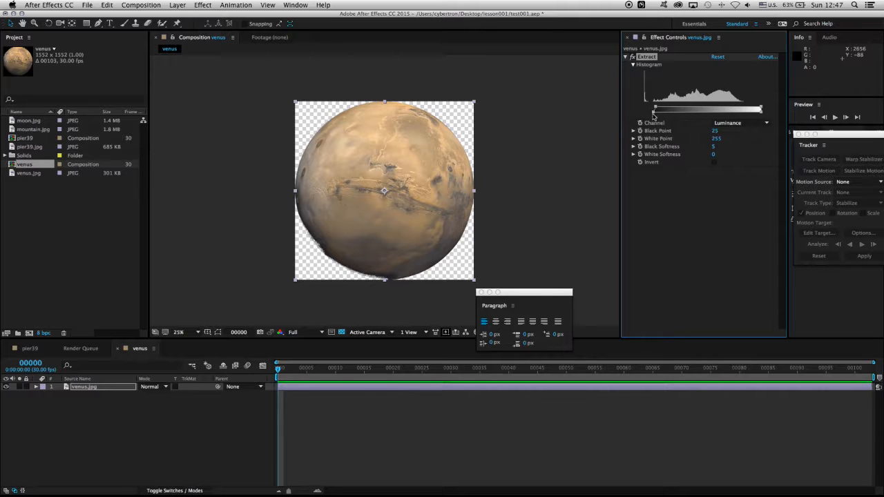
left_click_drag(760, 110, 715, 114)
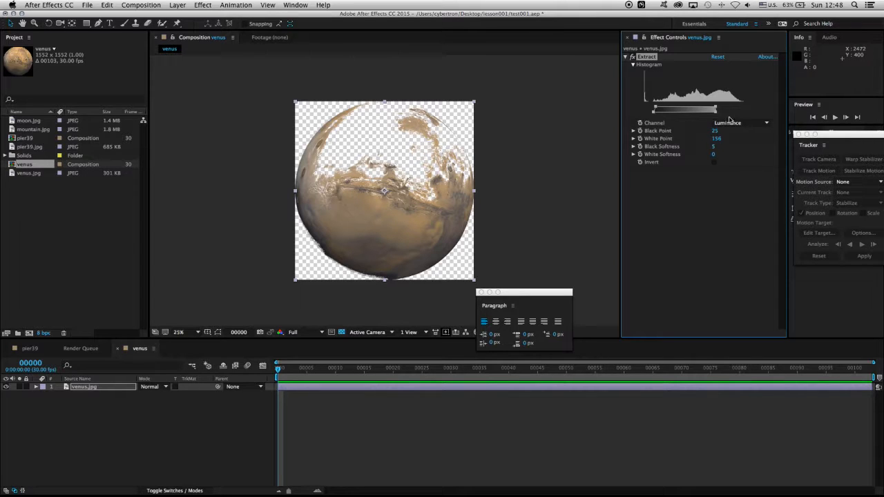
Step: Set the Extract effect's White Point to 146 and White Softness to 20 on the venus.jpg layer
mouse_move(714, 113)
left_mouse_down()
mouse_move(725, 116)
mouse_move(710, 113)
left_mouse_up()
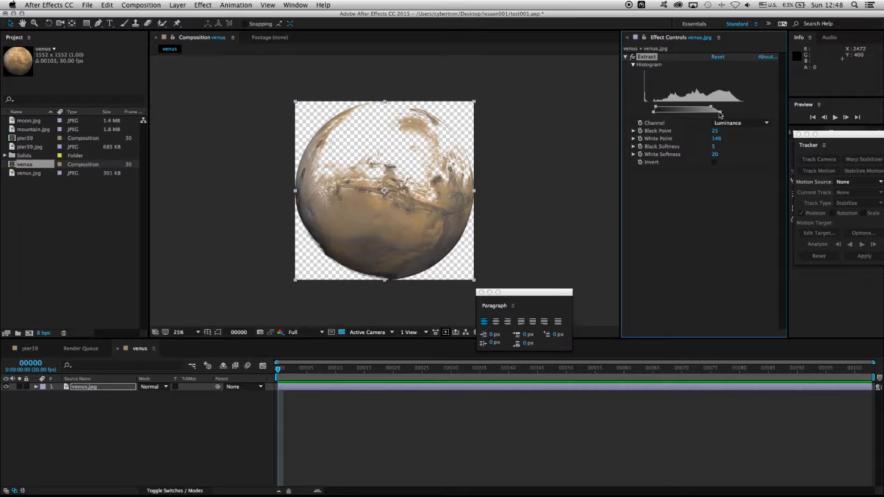
mouse_move(721, 114)
left_mouse_down()
mouse_move(729, 119)
mouse_move(720, 120)
left_mouse_up()
Step: Place the venus composition in the pier39 composition, directly beneath the mountain.jpg layer
left_click(32, 349)
left_click(36, 394)
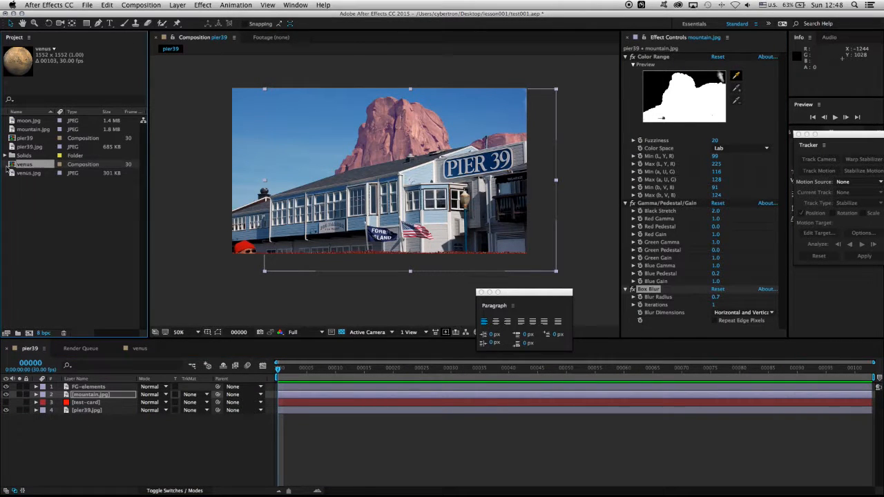
left_click_drag(12, 166, 103, 399)
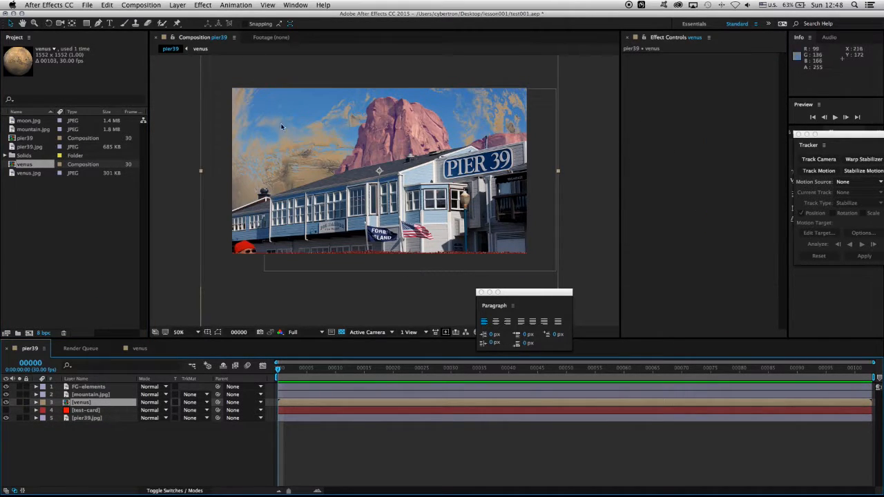
Step: Transform the venus layer to 17% scale, position 204, 188 in the sky beside the mountain, and 92° rotation
left_click(36, 403)
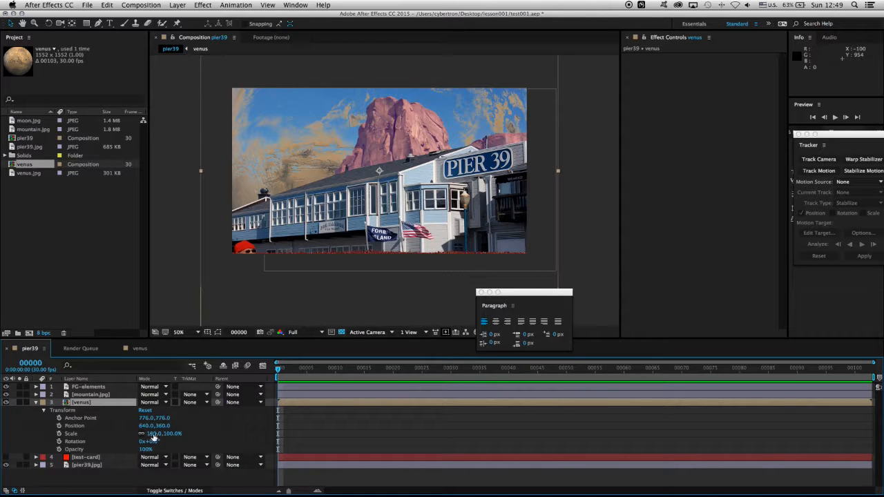
left_click_drag(148, 433, 122, 440)
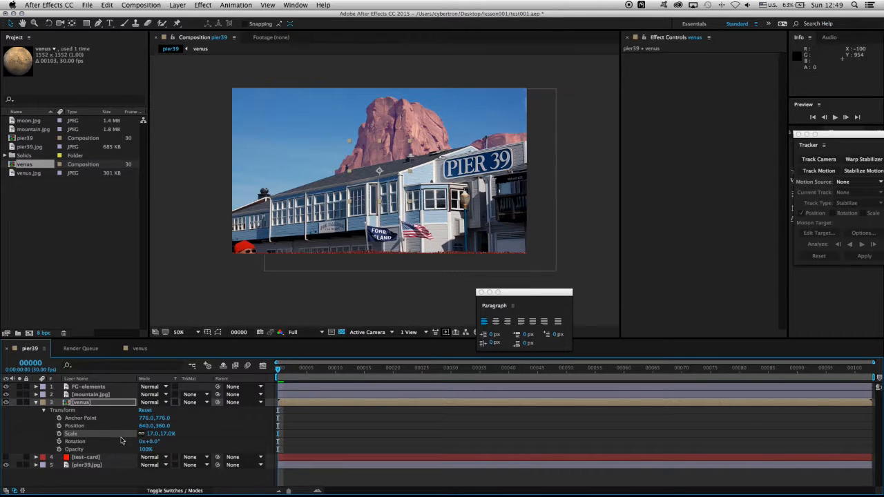
left_click_drag(357, 165, 257, 125)
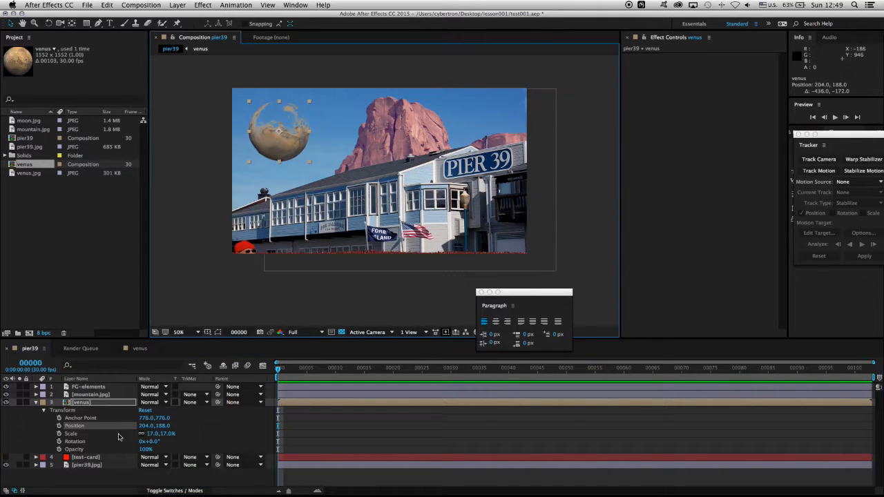
left_click_drag(148, 442, 201, 449)
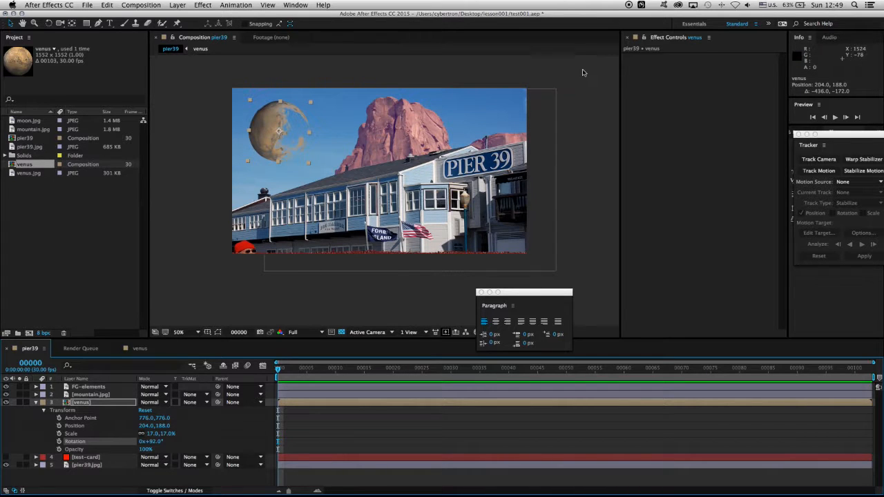
scroll(429, 146, "up", 4)
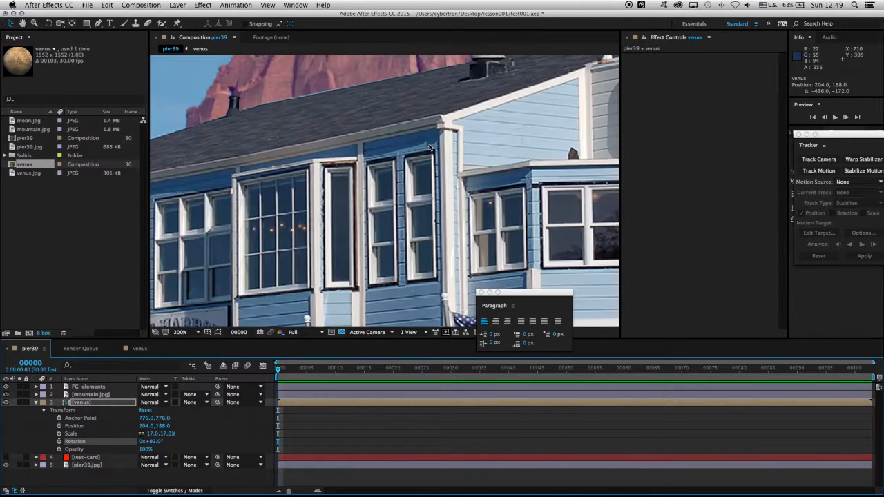
scroll(429, 146, "up", 1)
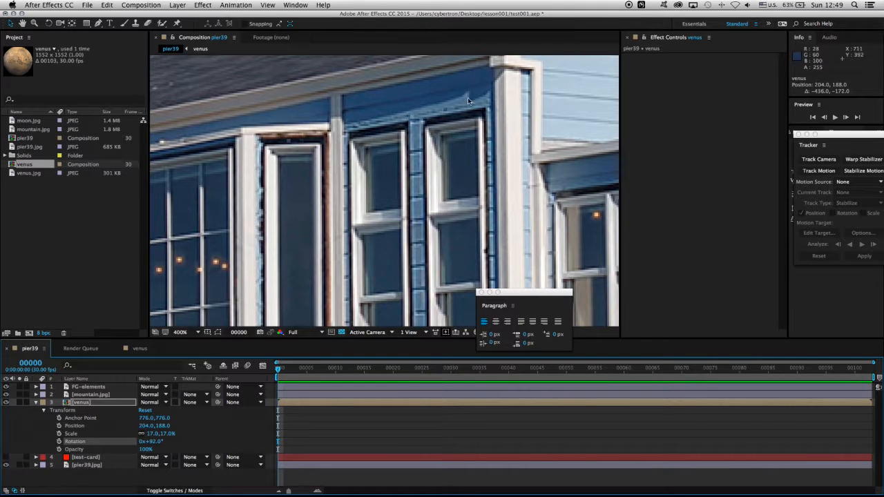
scroll(442, 153, "down", 2)
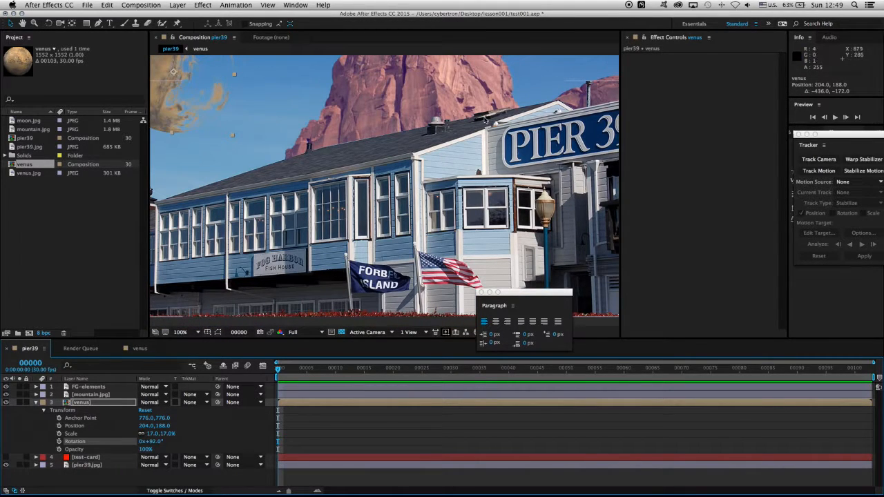
scroll(419, 171, "down", 1)
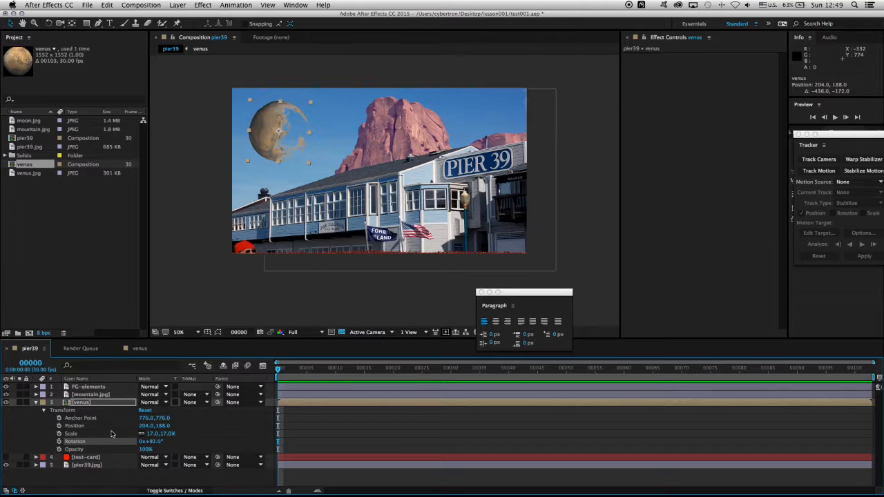
Step: Apply the Photo Filter color correction effect to the venus layer with Cooling Filter (82)
left_click(107, 404)
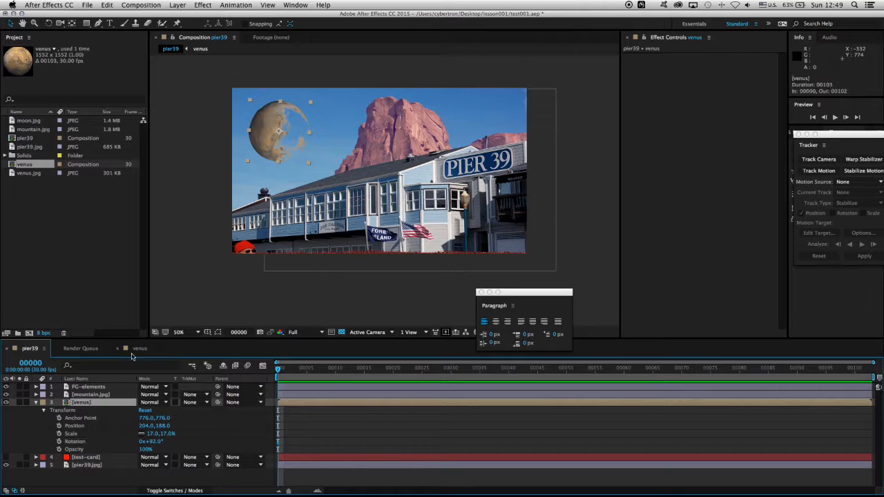
left_click(203, 6)
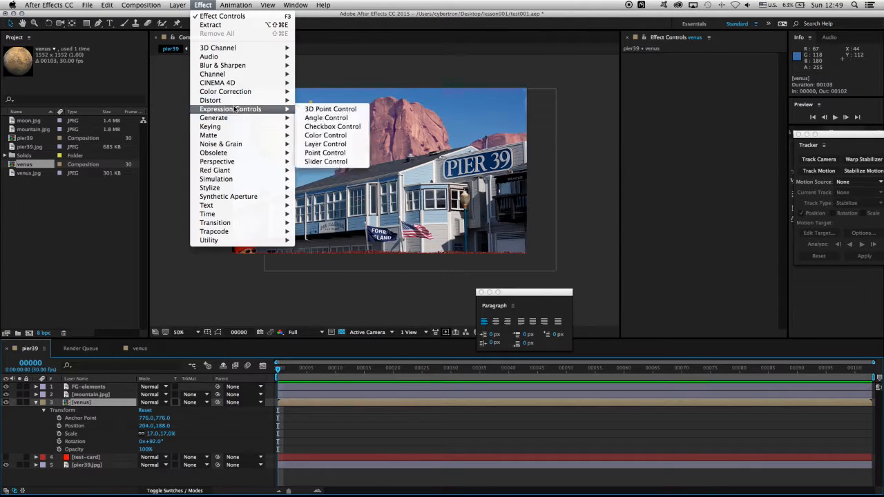
mouse_move(232, 91)
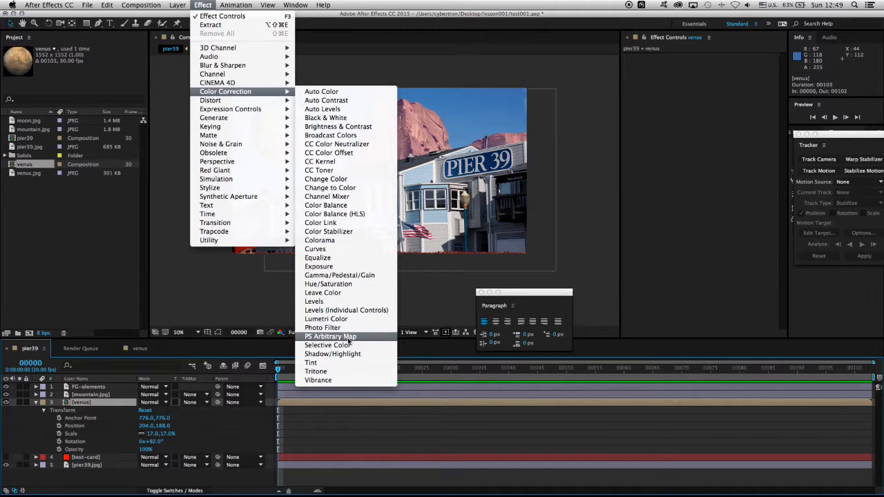
left_click(323, 328)
left_click(742, 64)
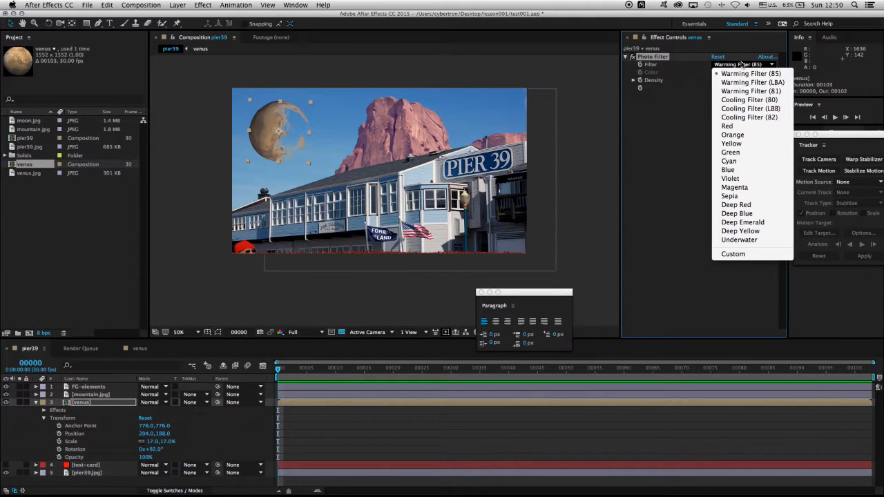
left_click(774, 122)
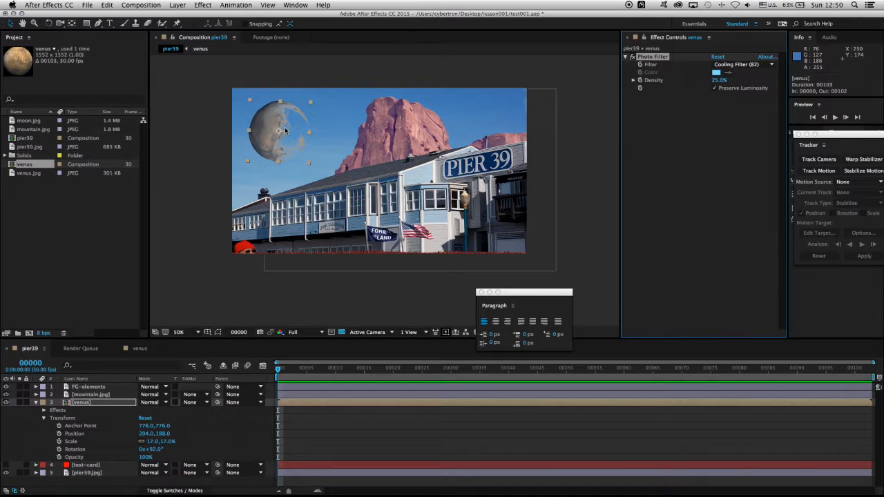
Step: Set the venus layer's blending mode to Add and its opacity to 21%
left_click(108, 404)
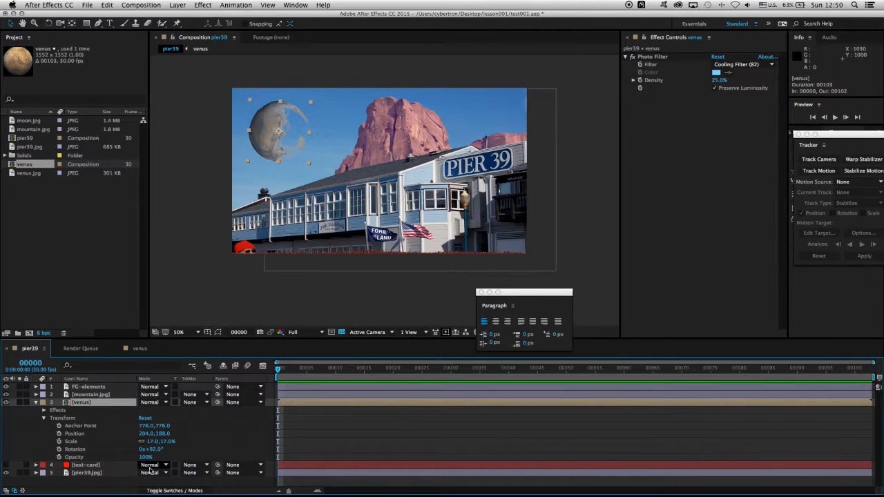
left_click(158, 403)
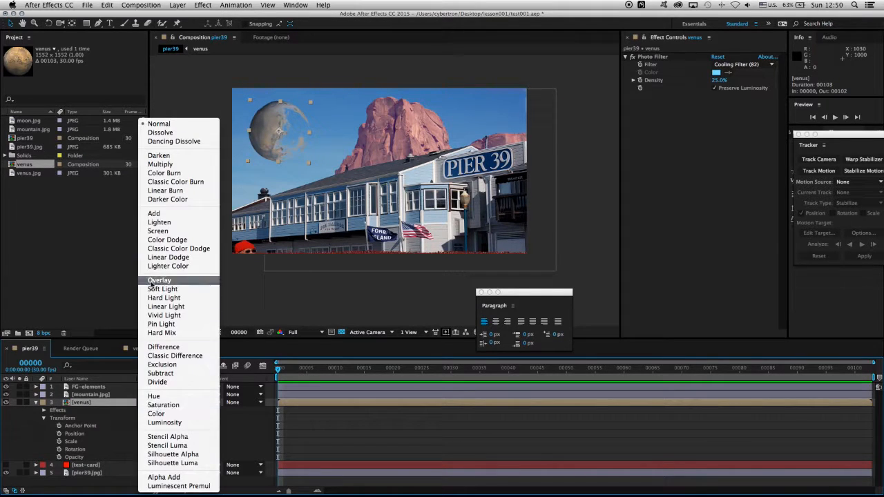
left_click(153, 214)
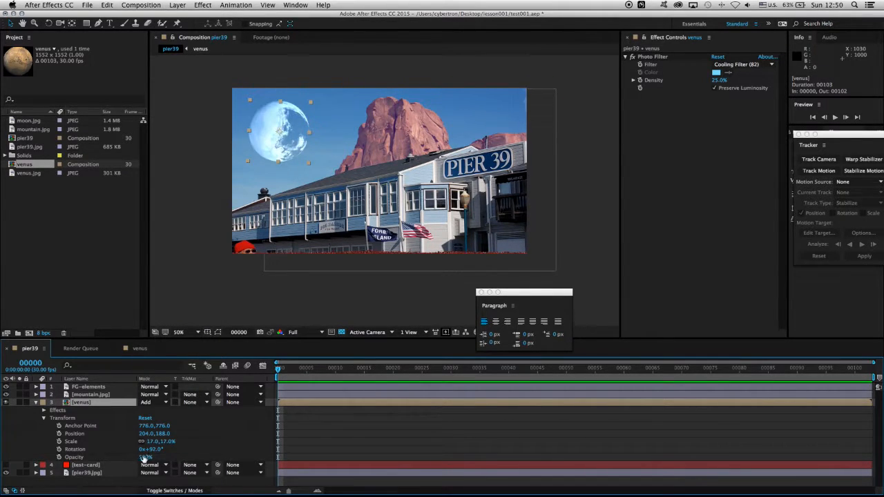
left_click_drag(146, 459, 119, 457)
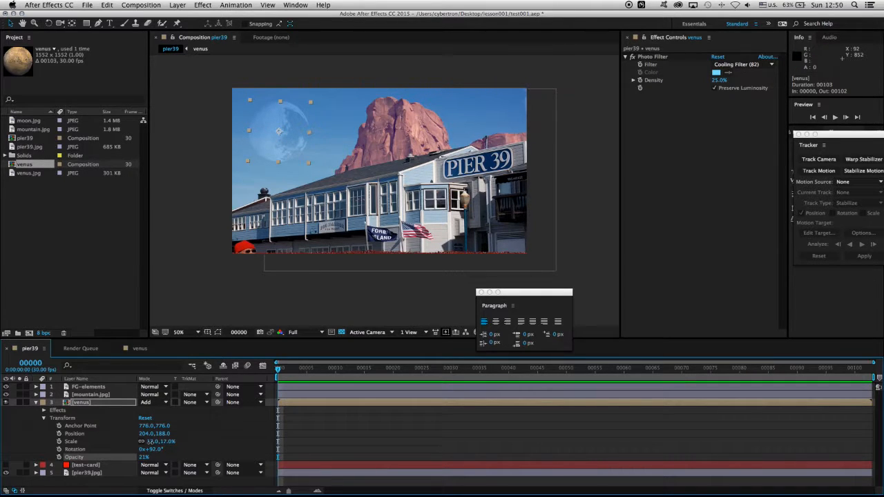
Step: Scale the venus layer to 12% and move it to position 218, 212
left_click_drag(157, 441, 128, 442)
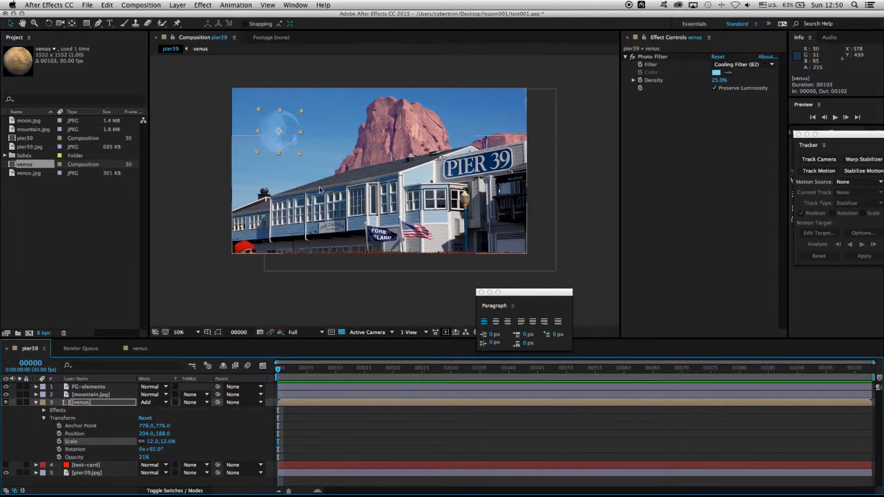
left_click_drag(287, 137, 290, 143)
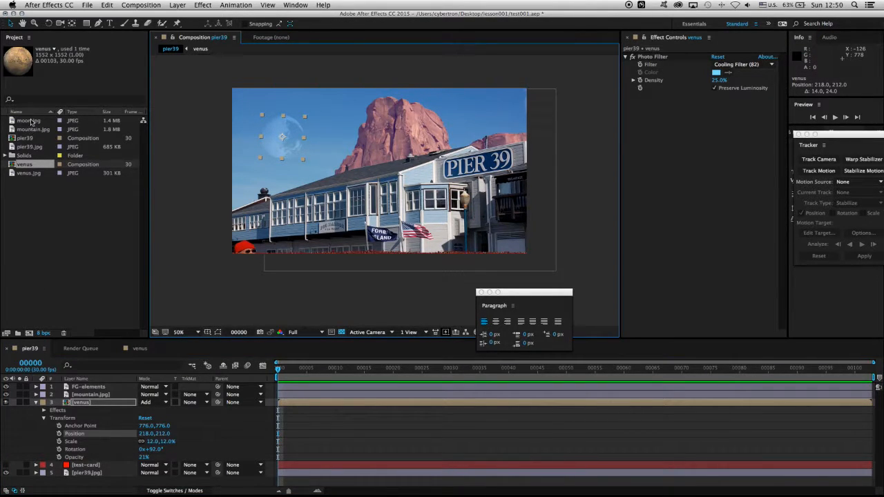
Step: Place moon.jpg above the venus layer in pier39 at 9% scale, positioned at 910, 116 partly behind the mountain
left_click_drag(31, 123, 101, 406)
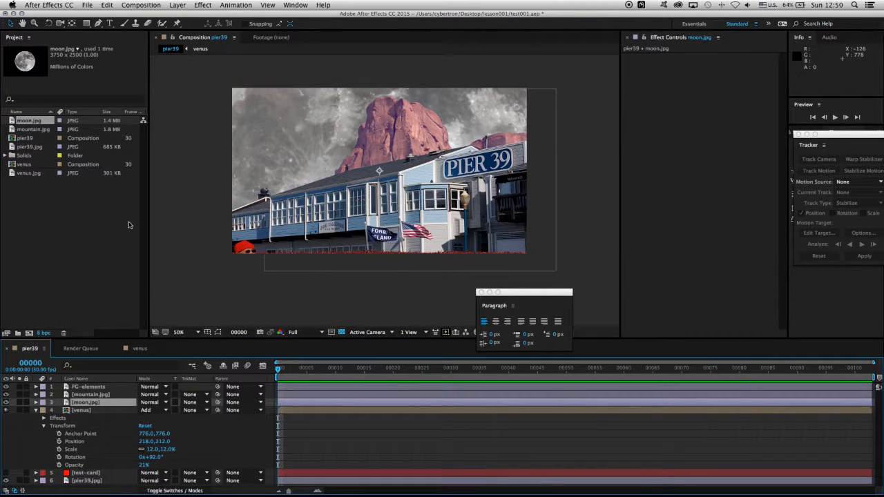
left_click(36, 402)
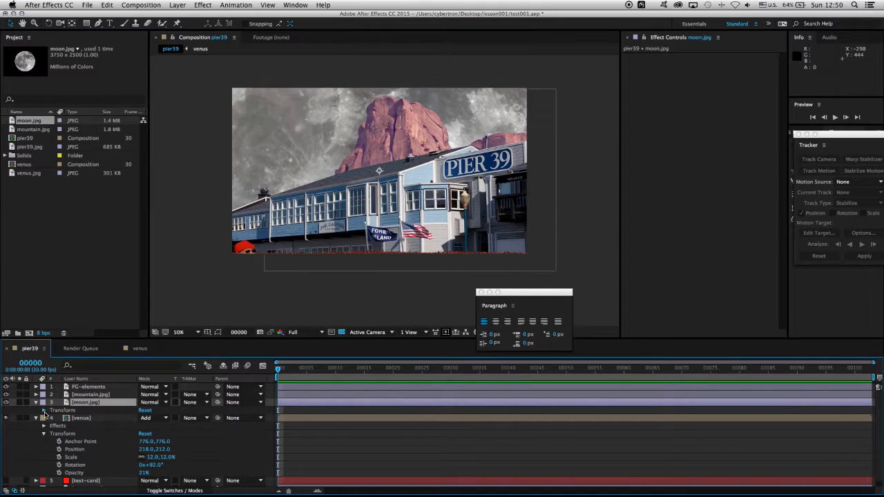
left_click(44, 410)
left_click(147, 449)
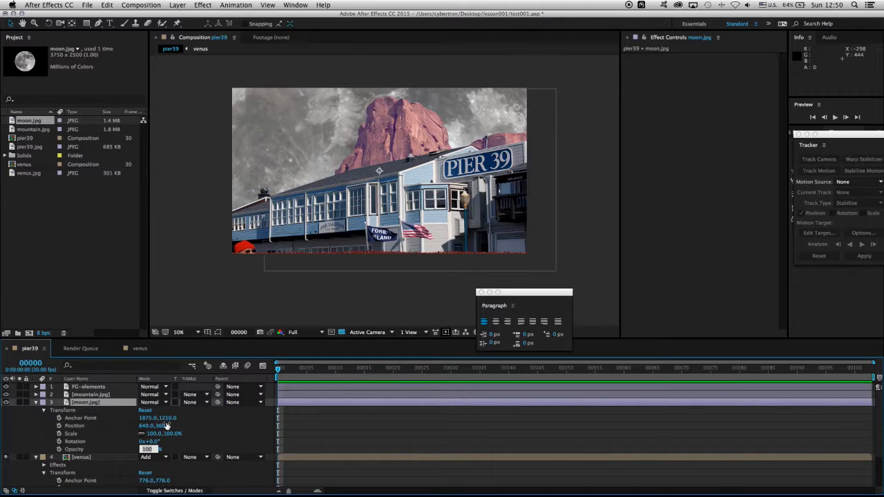
left_click(154, 433)
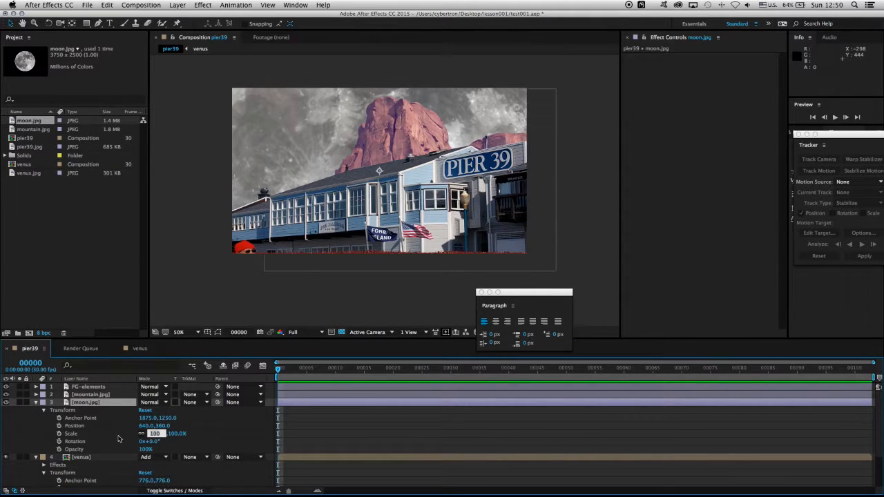
type("2")
key("Return")
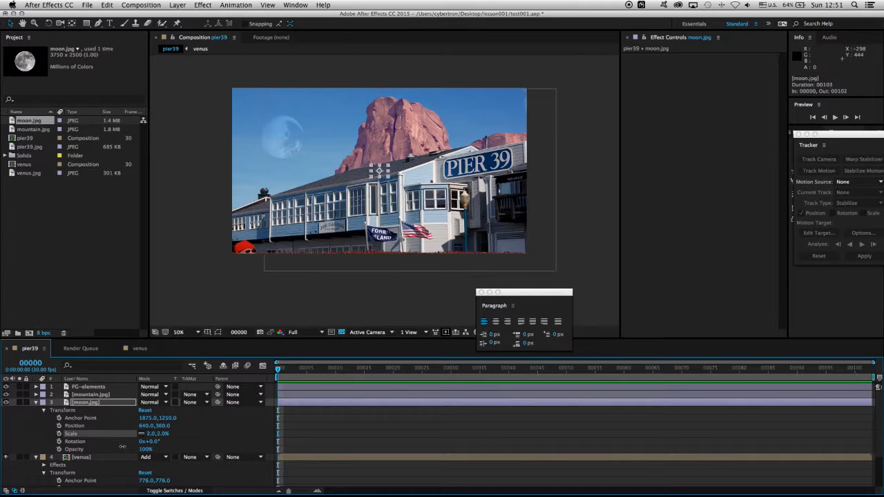
left_click_drag(122, 447, 126, 448)
left_click_drag(358, 160, 420, 105)
Step: Set the moon.jpg layer's blending mode to Screen and its opacity to 25%
left_click(163, 402)
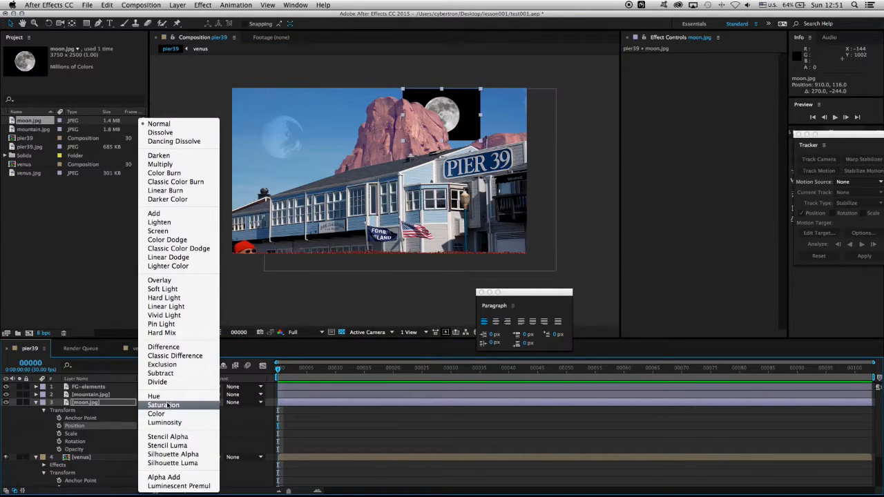
left_click(181, 230)
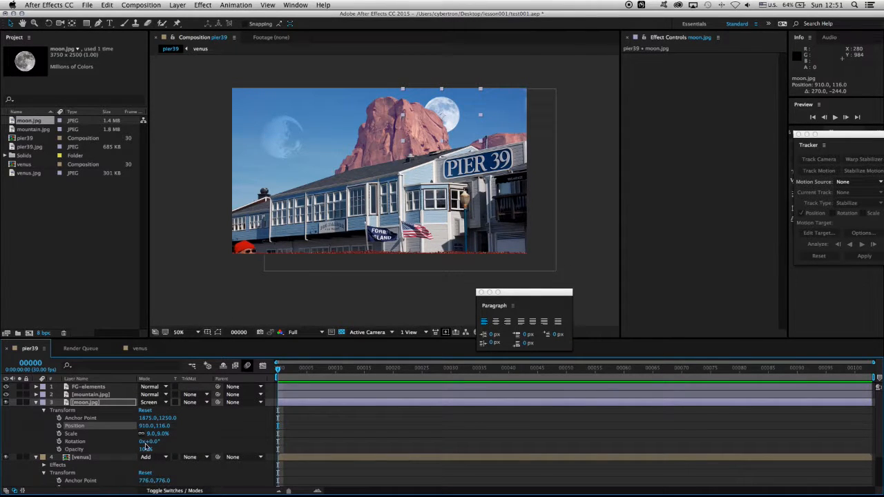
left_click_drag(145, 450, 108, 448)
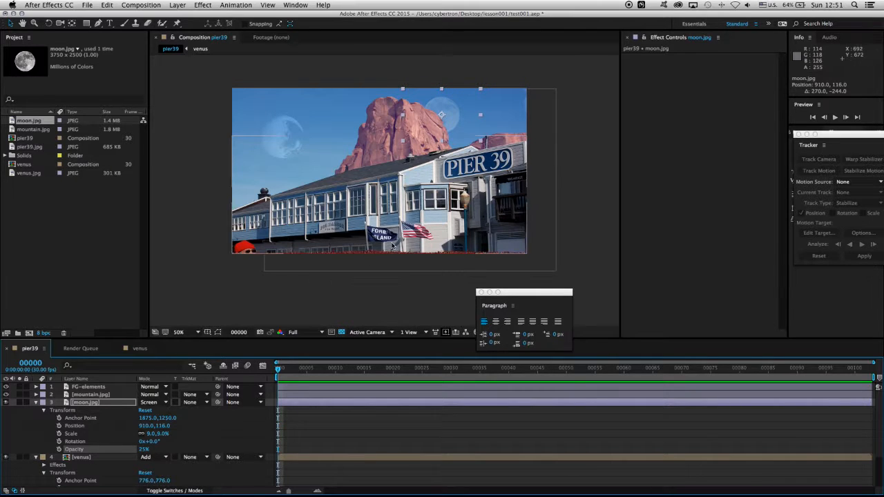